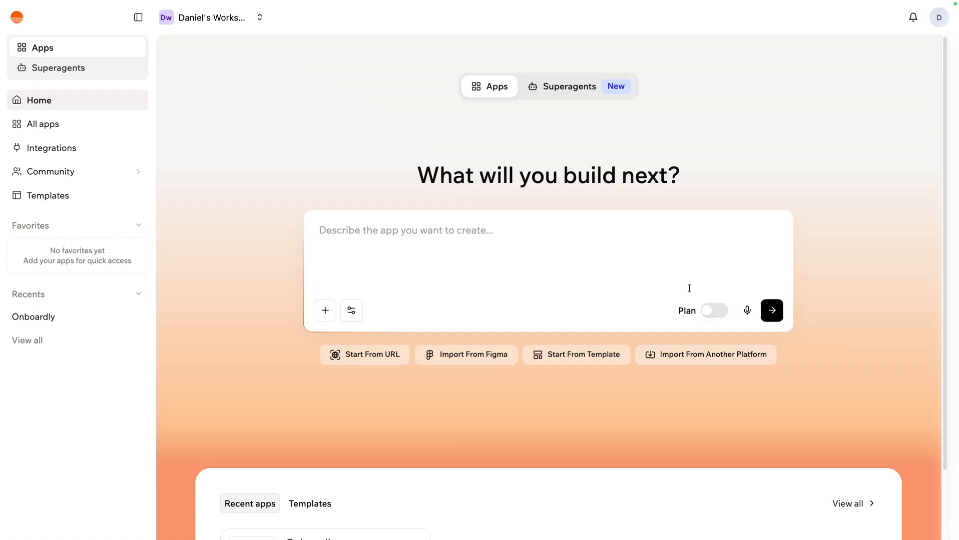
Enable Plan mode and submit the pasted coffee ordering app specification as the prompt.
click(715, 313)
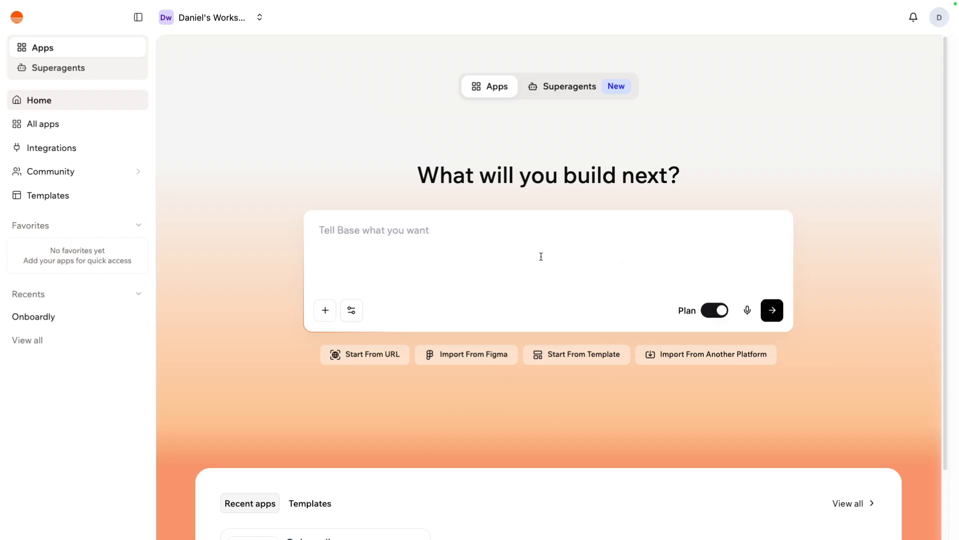
key(ctrl+v)
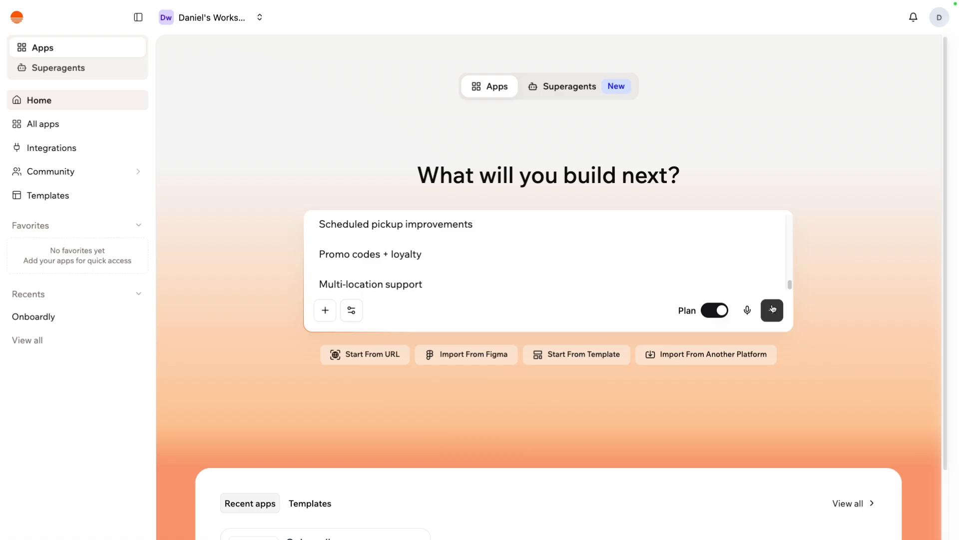
click(772, 310)
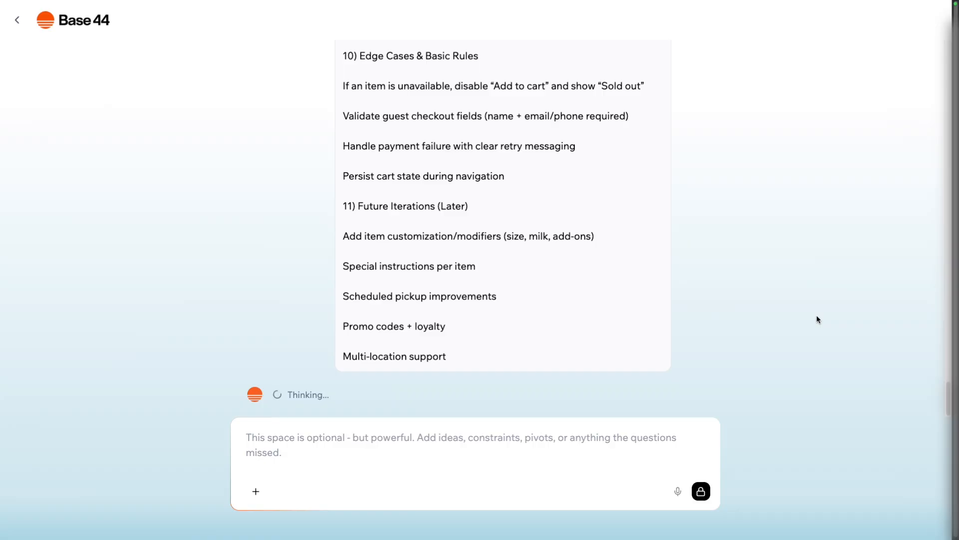
drag(949, 403, 928, 436)
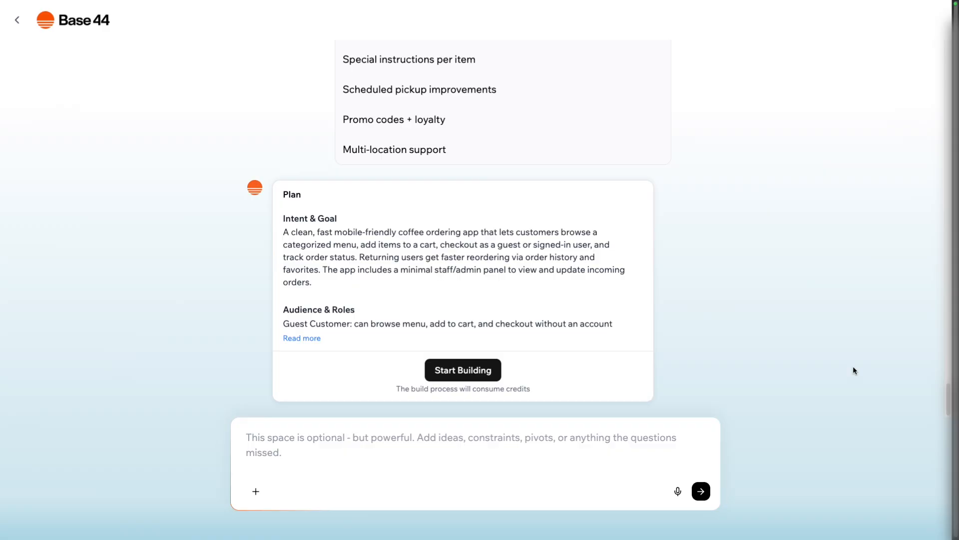
Read the full plan, start building the coffee ordering app, and have the AI resolve the reported useState TypeError.
click(287, 338)
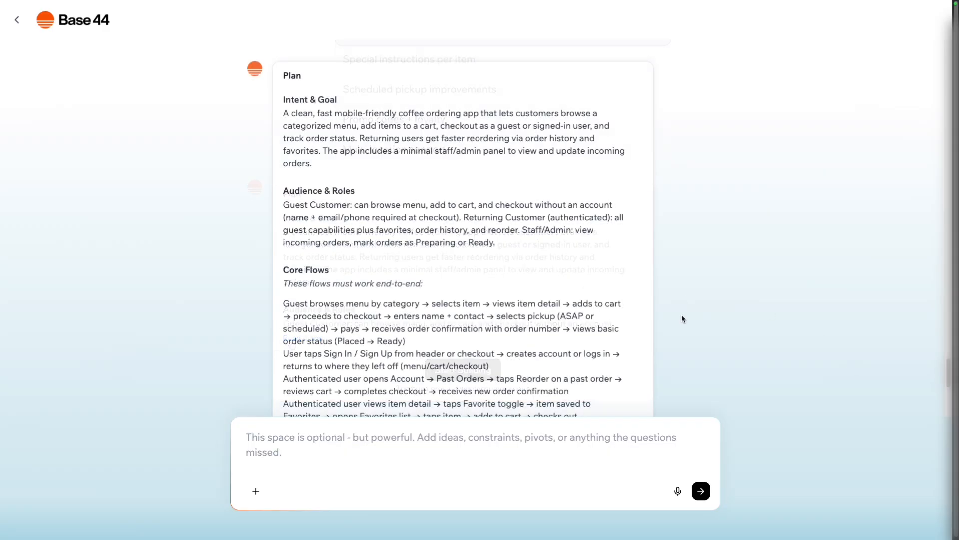
scroll(682, 318, down, 6)
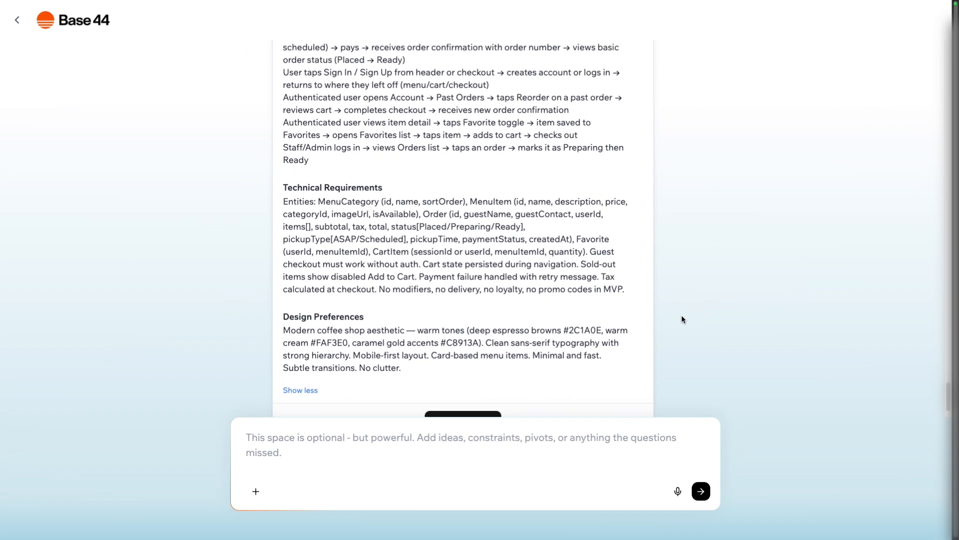
scroll(682, 316, down, 1)
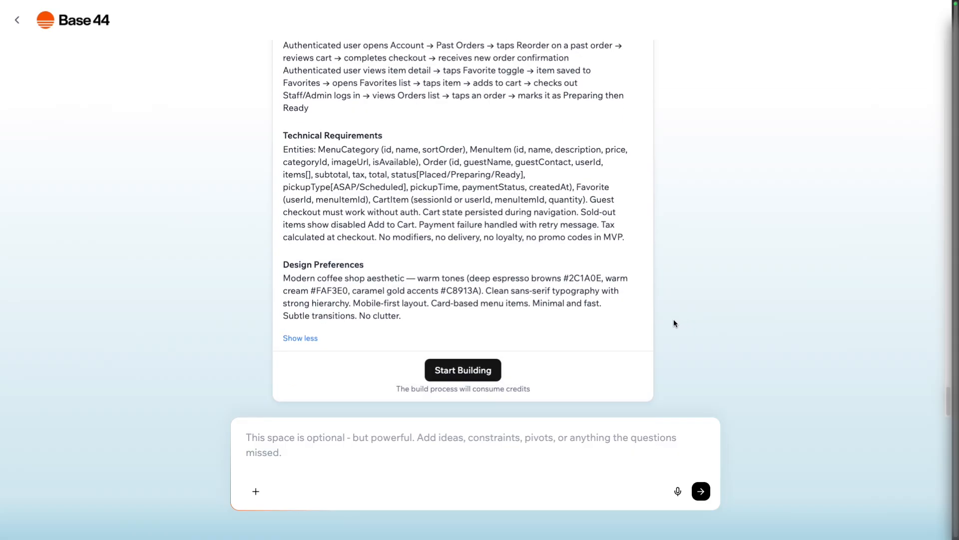
click(495, 368)
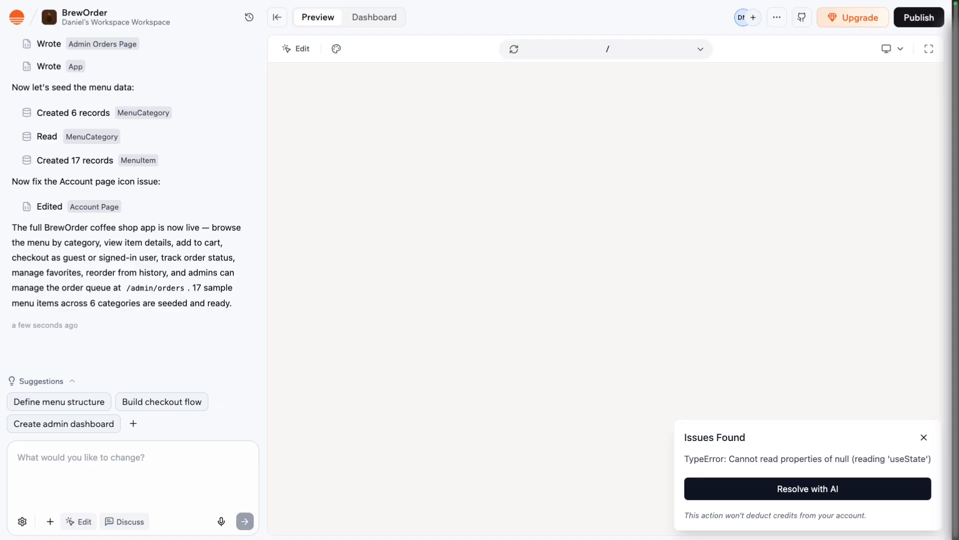
click(753, 495)
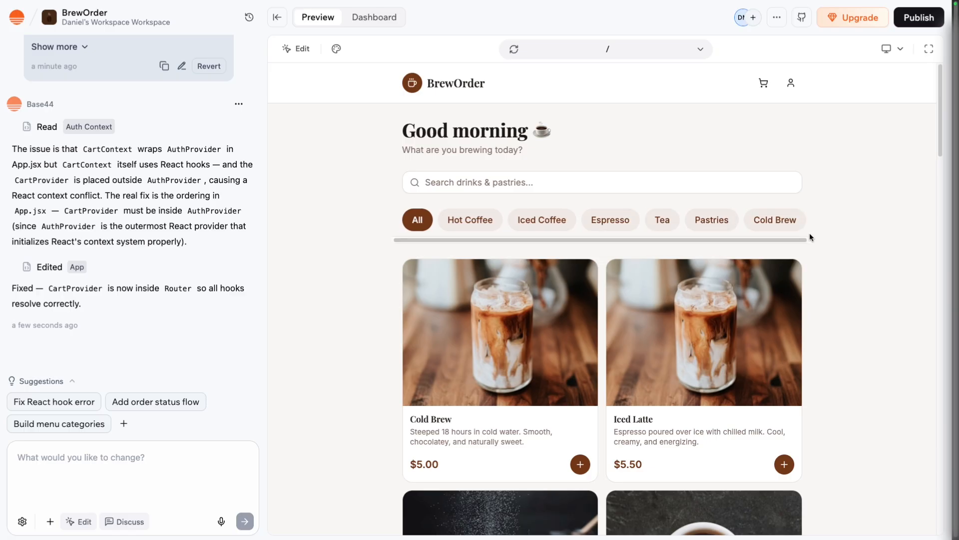
Examine the whole list of menu items on the BrewOrder home page, including their images, descriptions and prices.
scroll(809, 234, down, 3)
scroll(810, 233, down, 5)
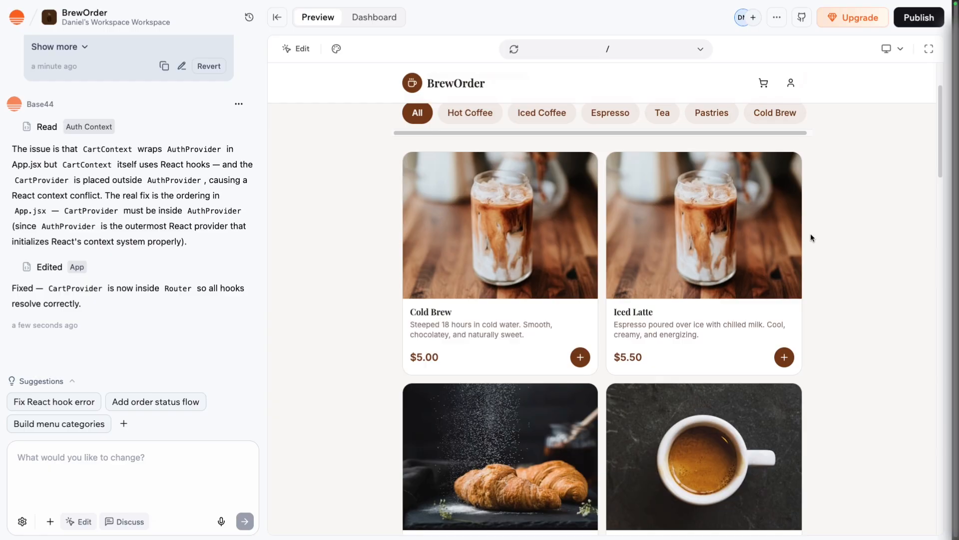
scroll(811, 233, down, 8)
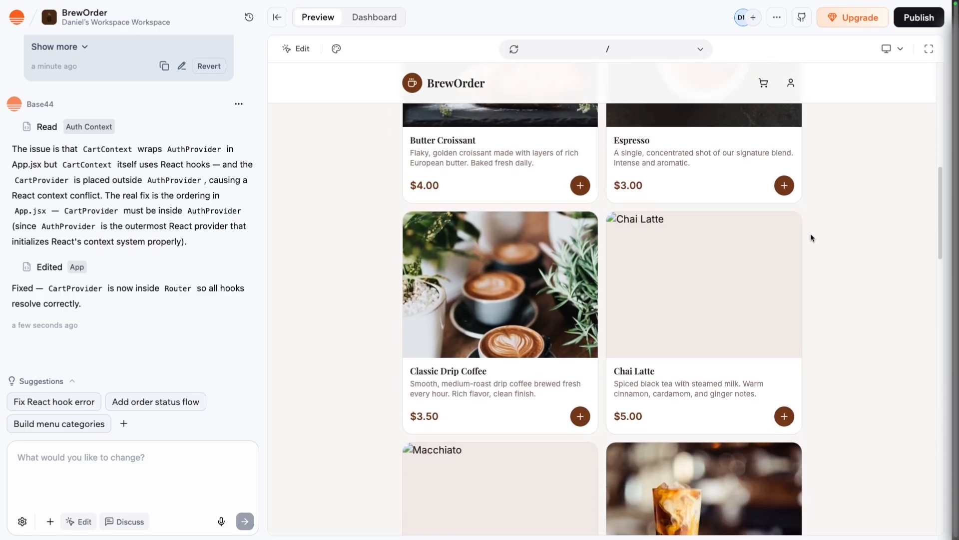
scroll(811, 233, down, 12)
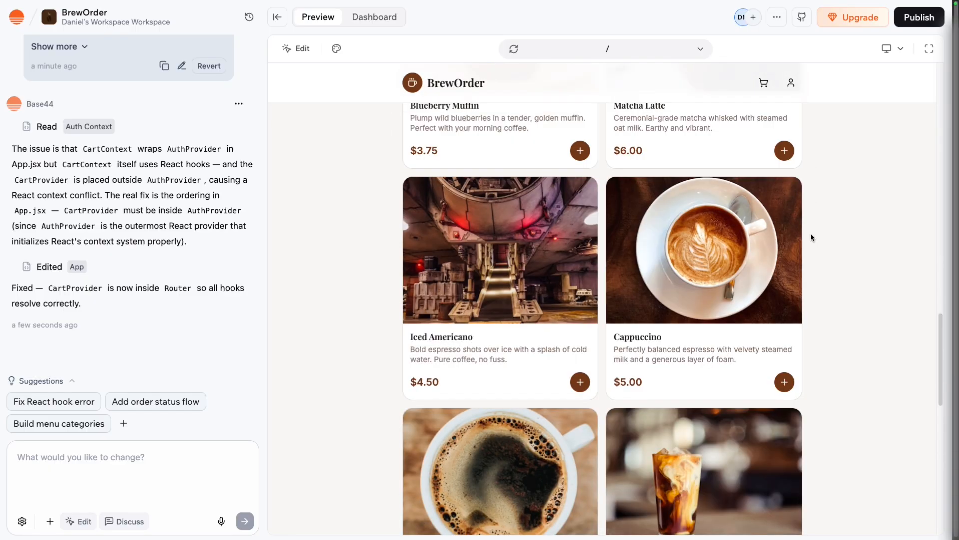
scroll(810, 233, down, 1)
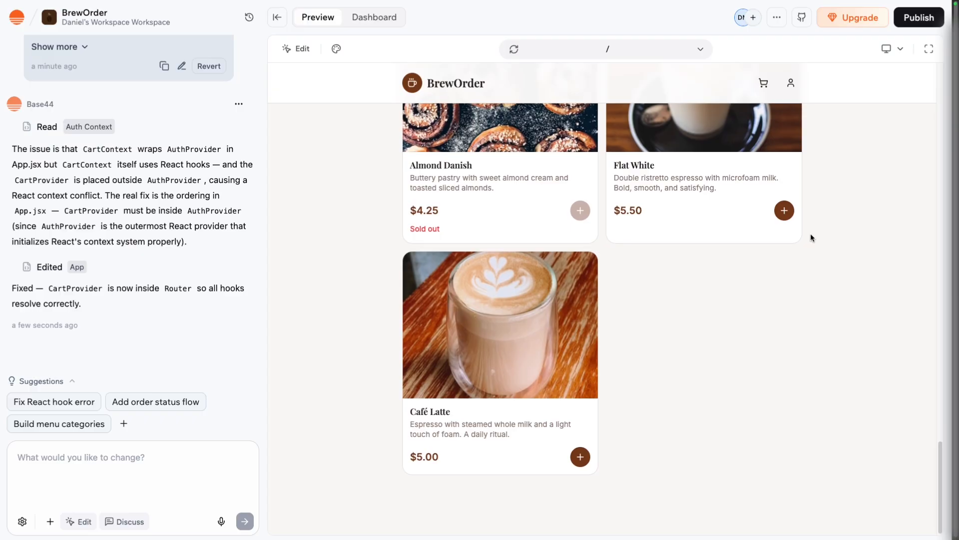
scroll(811, 233, up, 20)
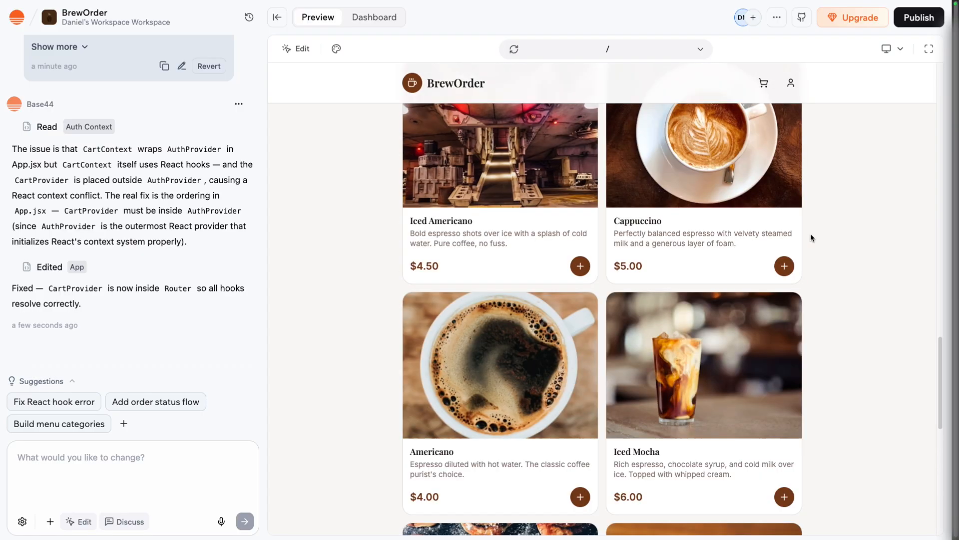
scroll(810, 233, up, 7)
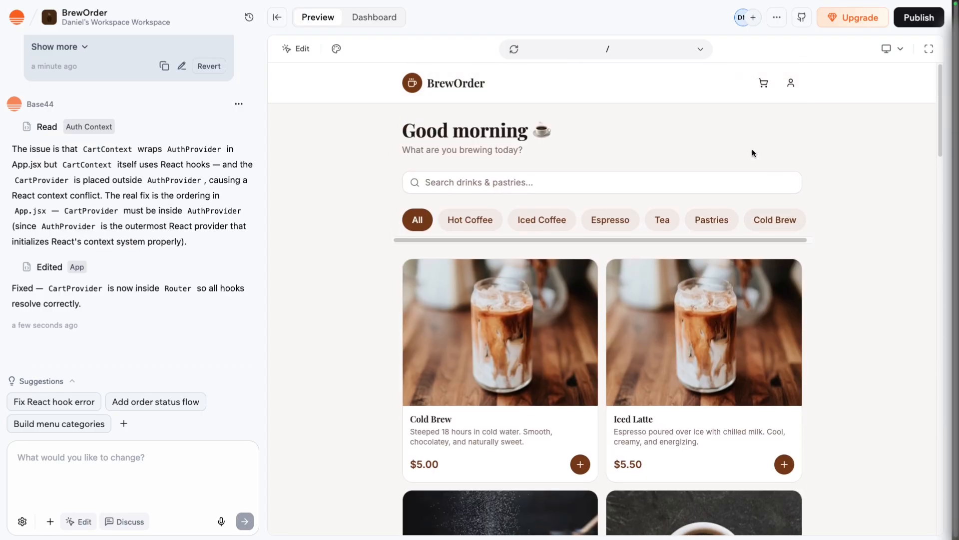
Check the account, Favorites, Past Orders and cart pages of the BrewOrder preview.
click(791, 83)
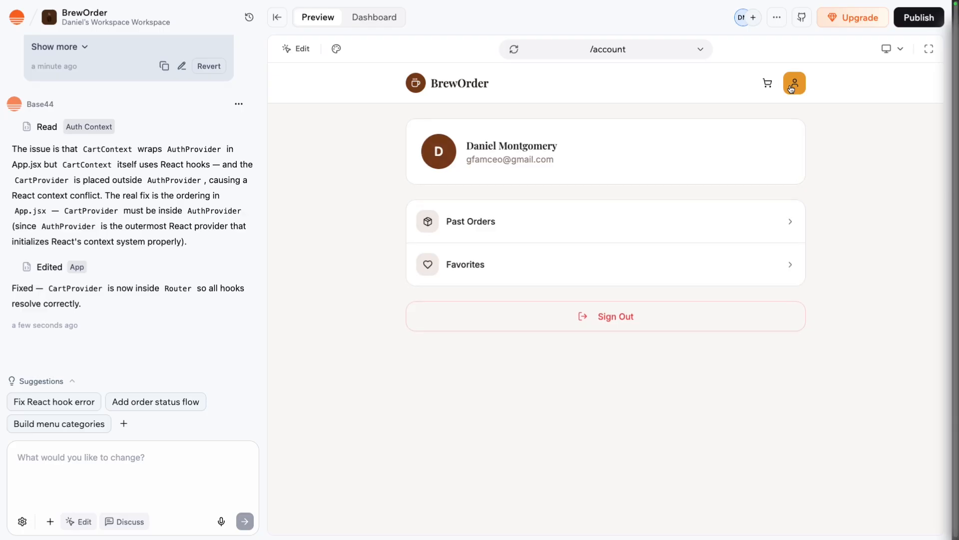
click(736, 262)
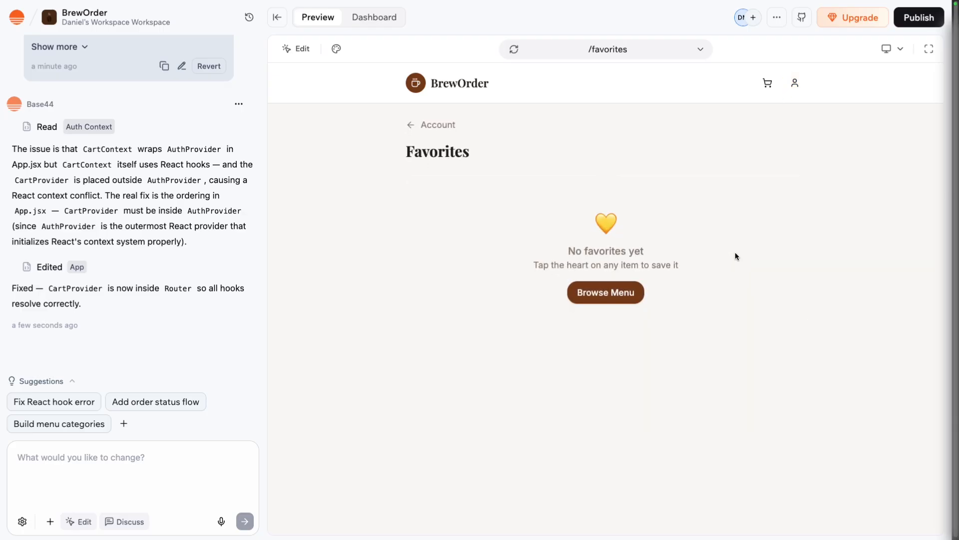
click(795, 83)
click(714, 219)
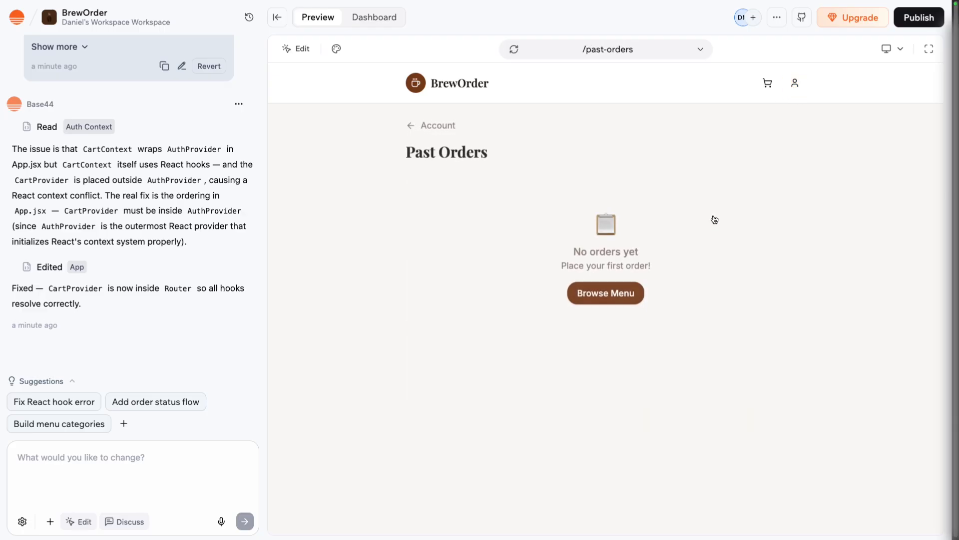
click(795, 82)
click(770, 86)
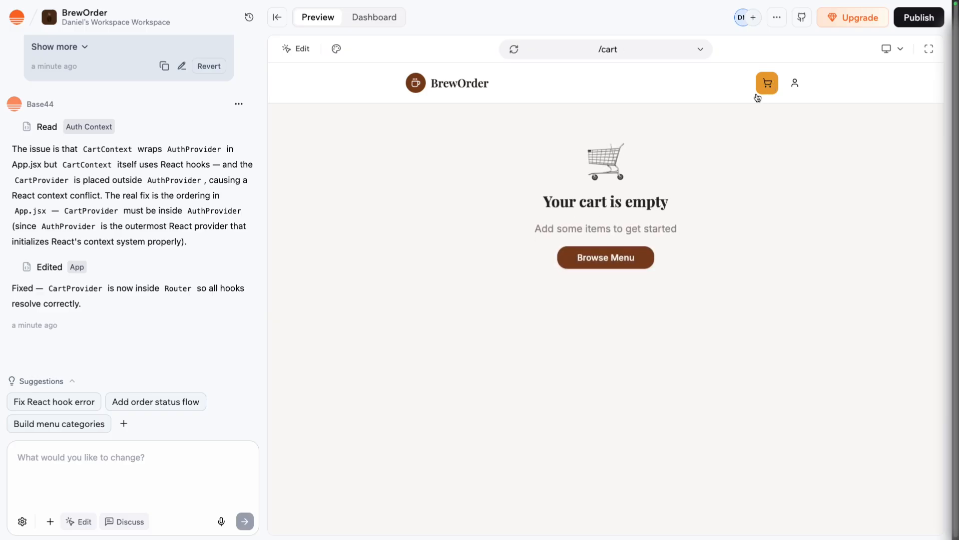
Return to the BrewOrder home page and check the Hot Coffee, Iced Coffee, Espresso and Tea category filters.
click(466, 88)
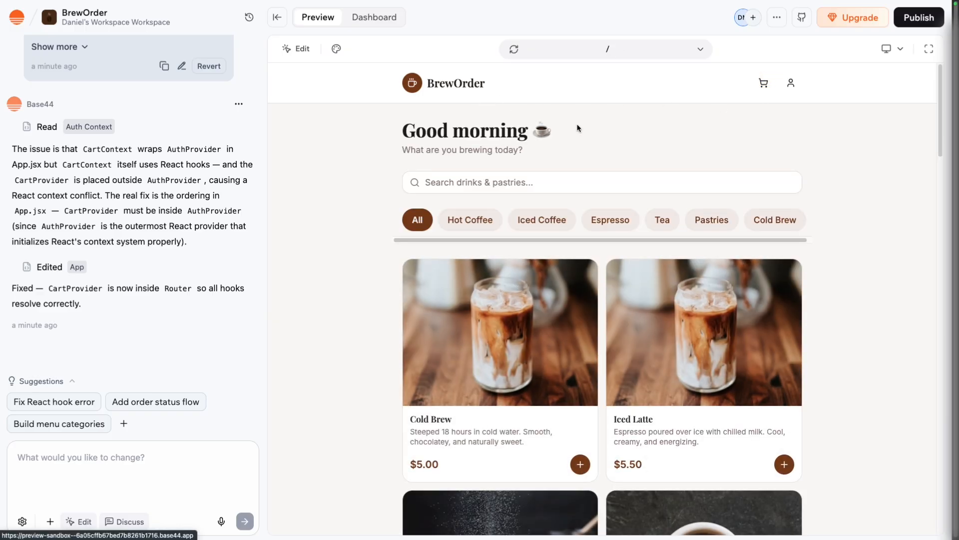
click(482, 222)
scroll(510, 252, down, 5)
scroll(520, 253, up, 5)
click(530, 225)
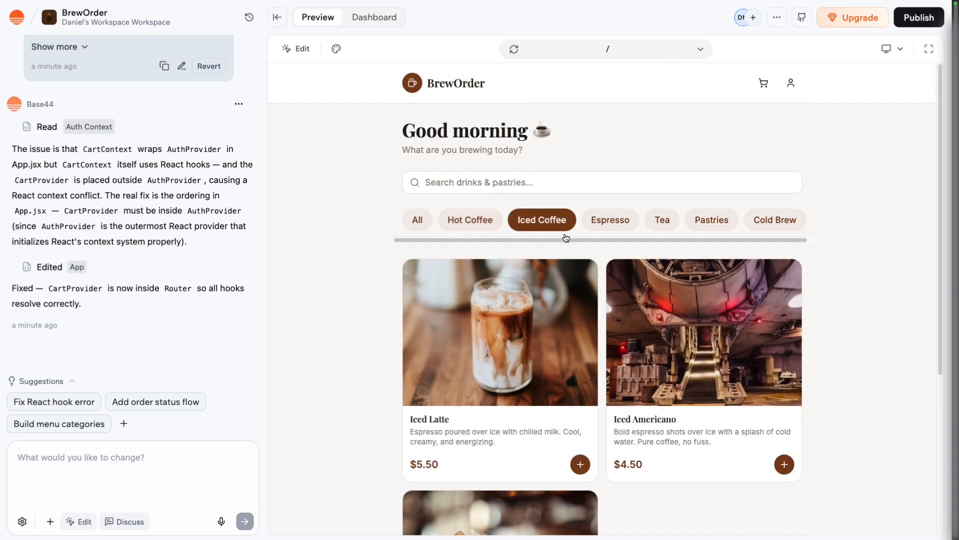
click(612, 222)
scroll(786, 270, down, 3)
scroll(750, 259, up, 3)
click(672, 226)
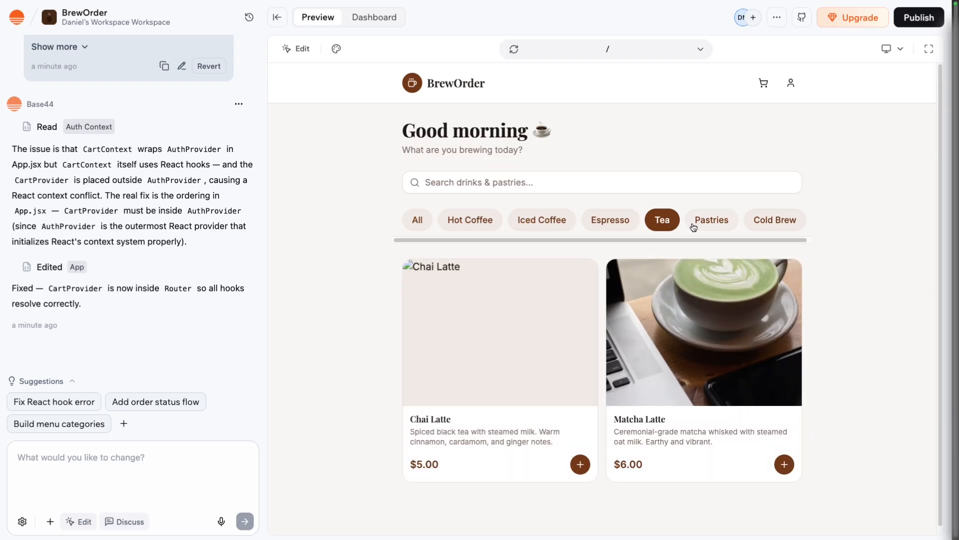
Add one Matcha Latte to the cart and check the cart and account pages.
click(680, 345)
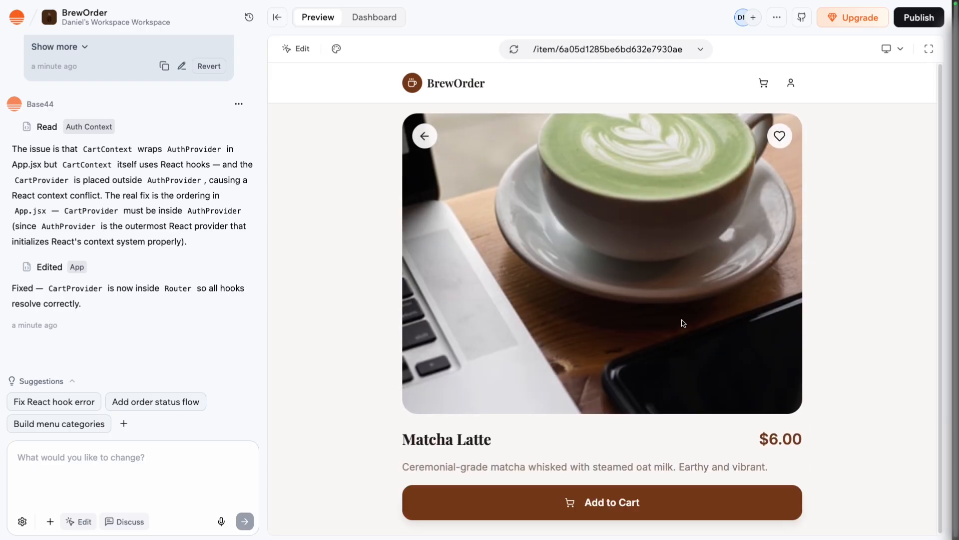
click(710, 500)
click(763, 83)
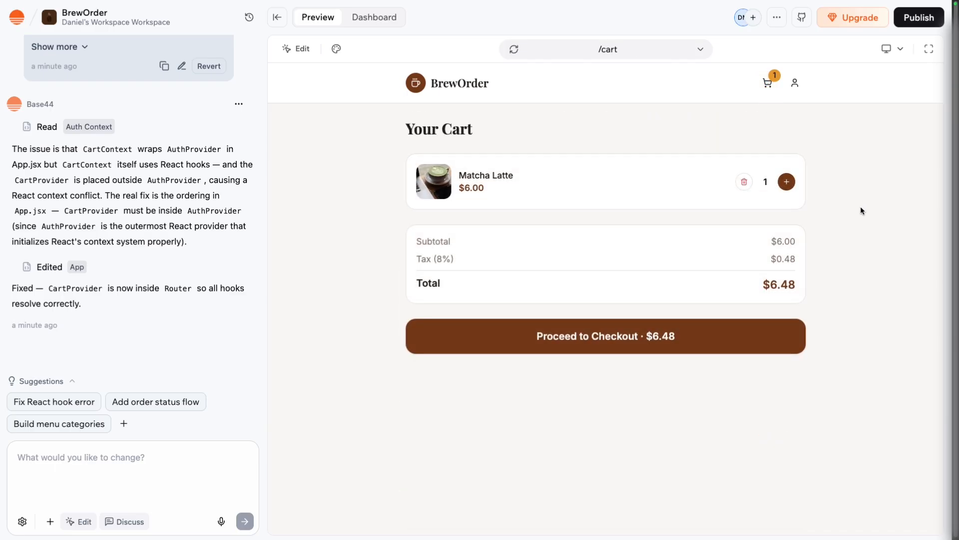
click(795, 84)
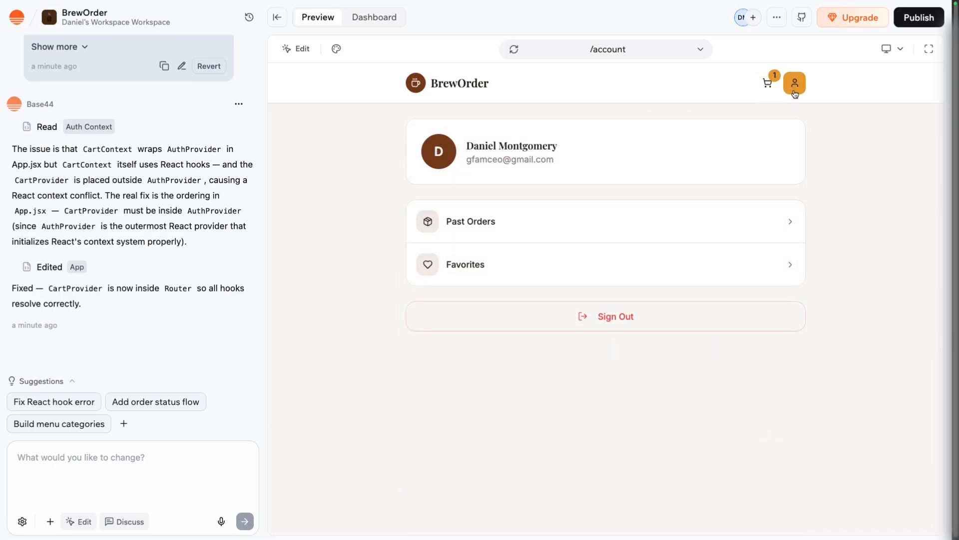
Go back to the home menu, check Hot Coffee and Iced Coffee, and inspect the item images under All.
click(452, 94)
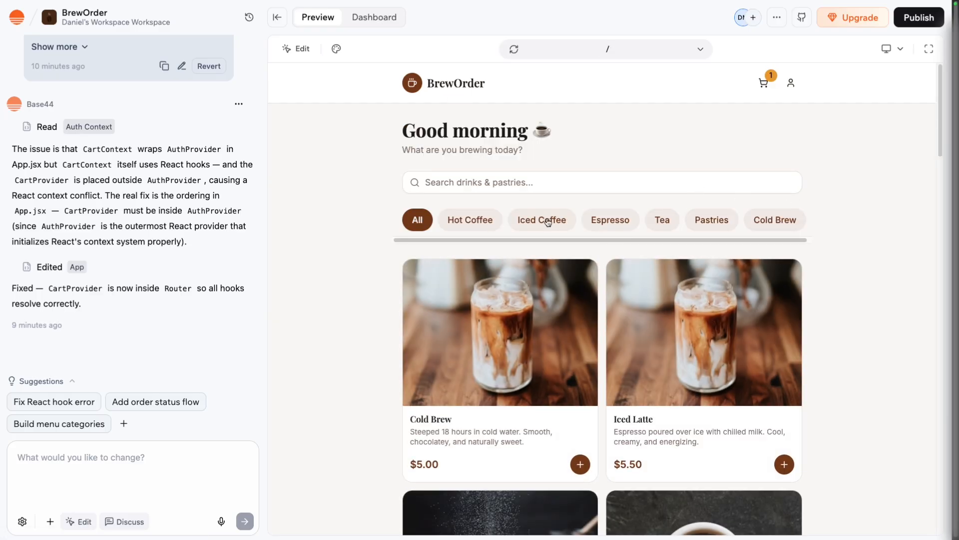
click(496, 220)
click(552, 220)
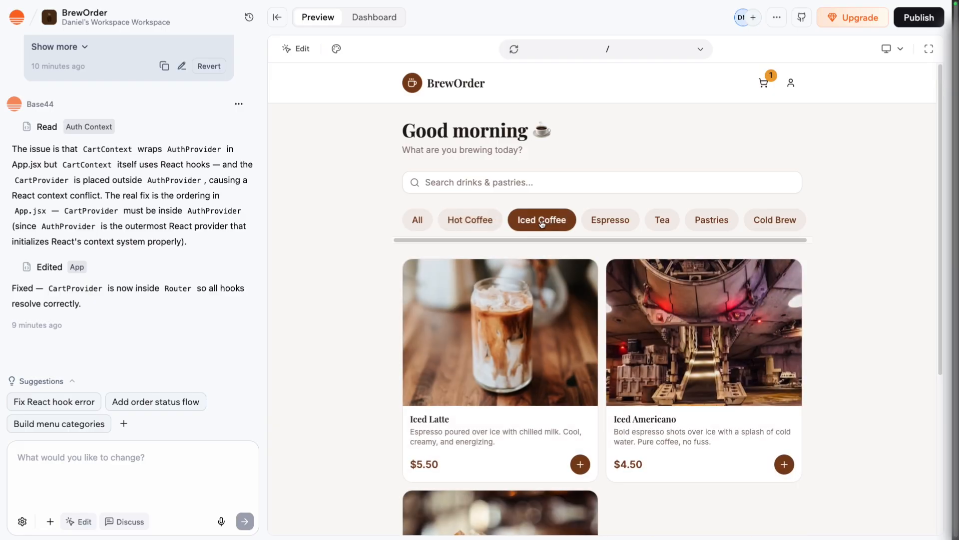
click(426, 219)
scroll(803, 302, down, 5)
scroll(803, 303, down, 7)
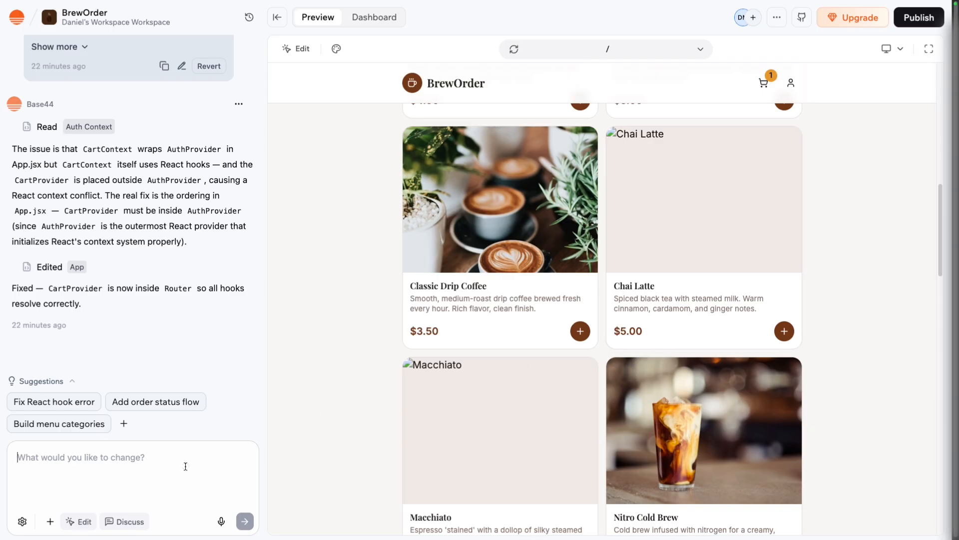
Send the AI the request "The chai latte and macchiato images are broken please fix".
text(The cha)
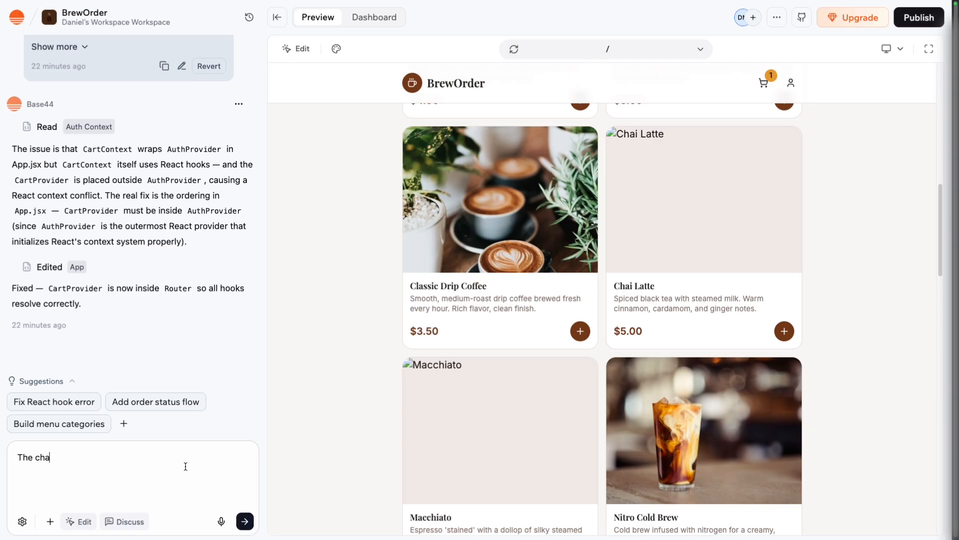
text(i latte and macchiato image)
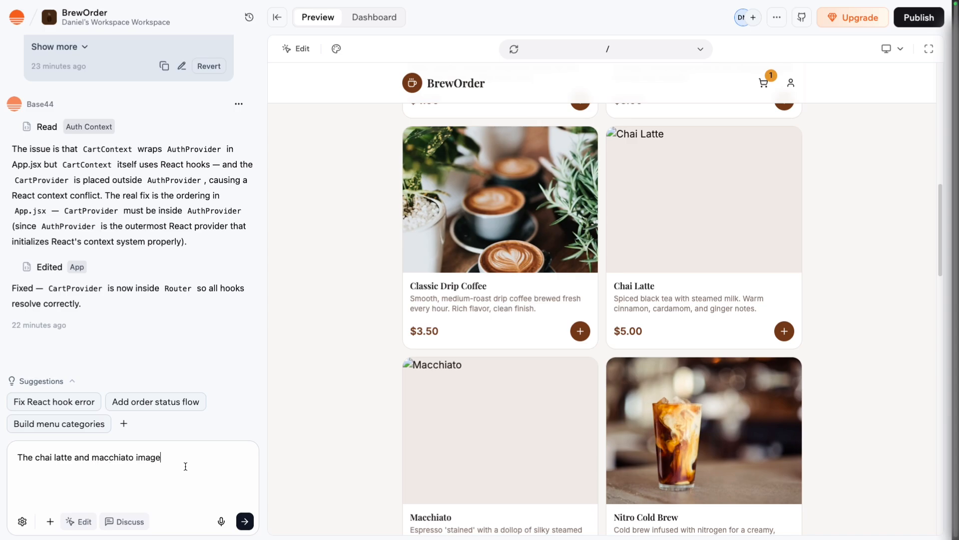
text(s are broken please fix)
key(Return)
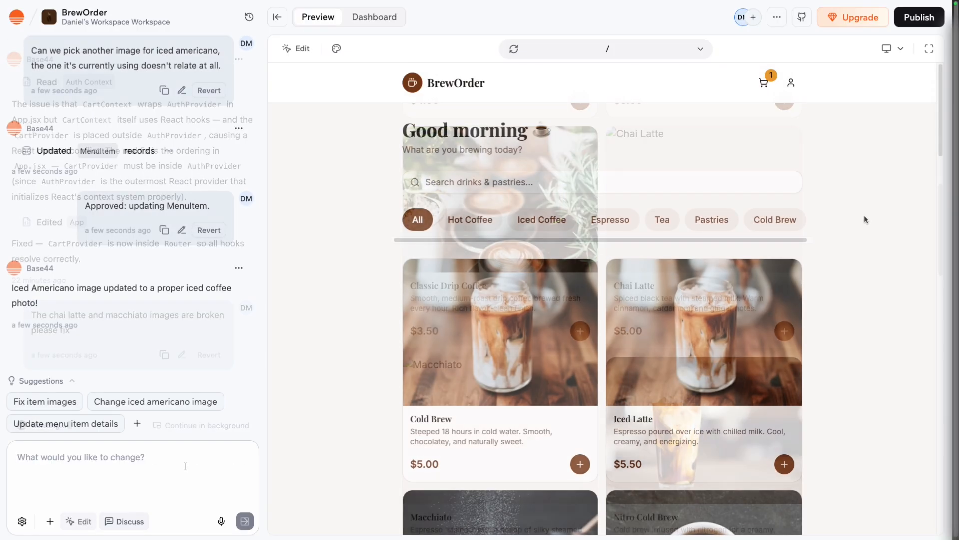
Check the menu item images and send the AI the request "The macchiato image is showing a dog not a macchiato drink please fix".
scroll(864, 215, down, 12)
scroll(864, 219, down, 5)
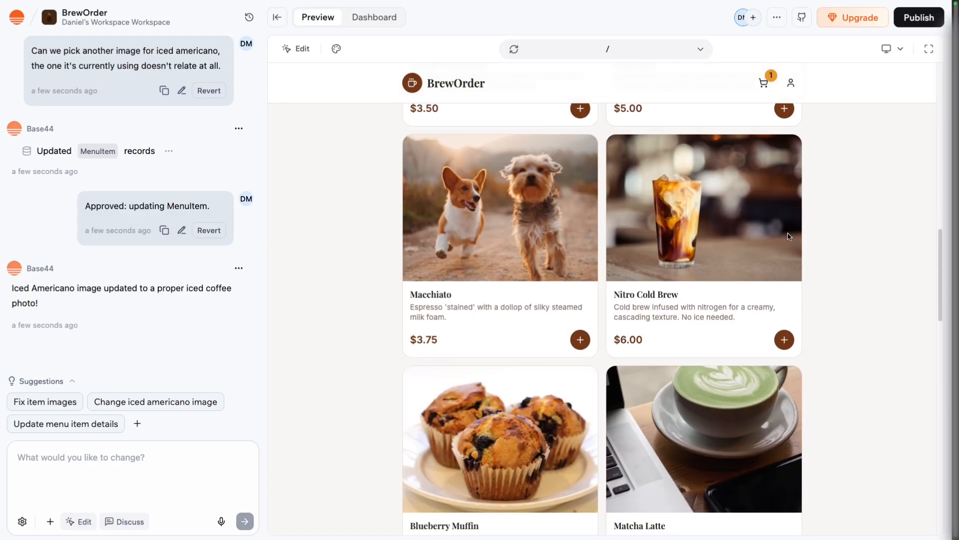
click(185, 459)
text(The macc)
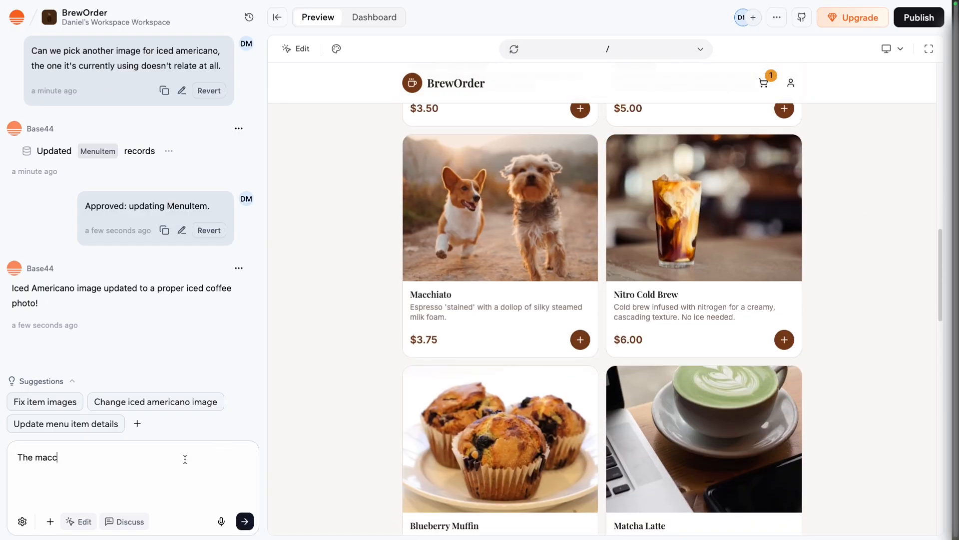
text(hiato image is showing )
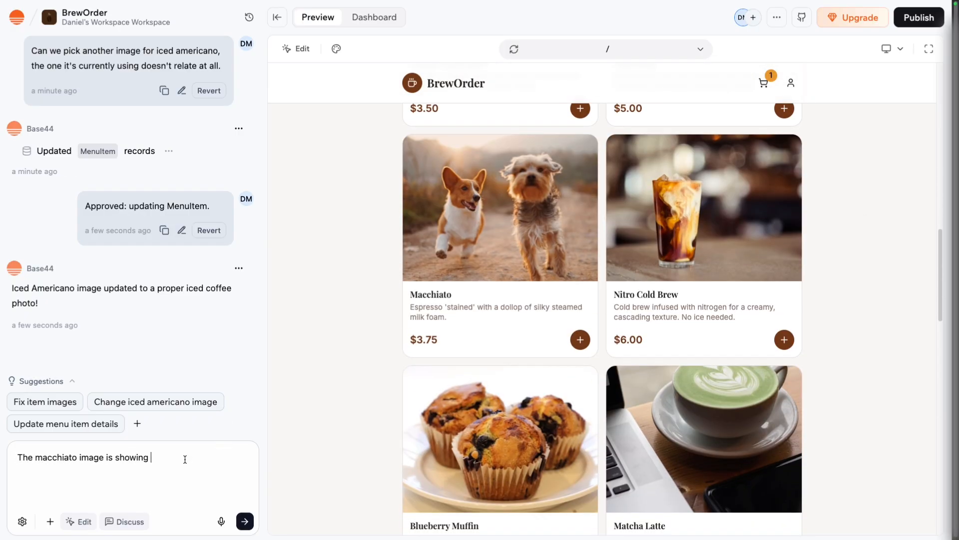
text(a dog not a macchaito drink please fix)
right_click(216, 457)
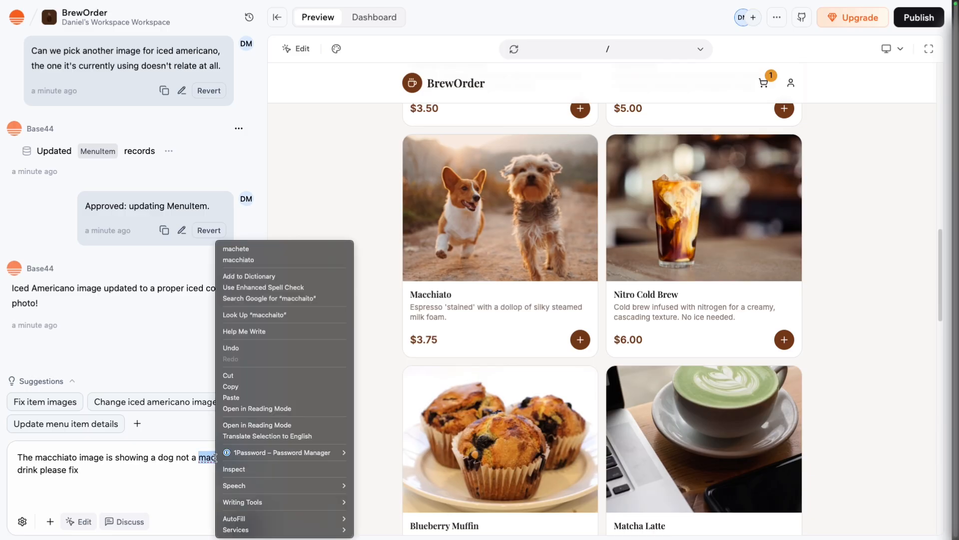
click(257, 259)
key(Return)
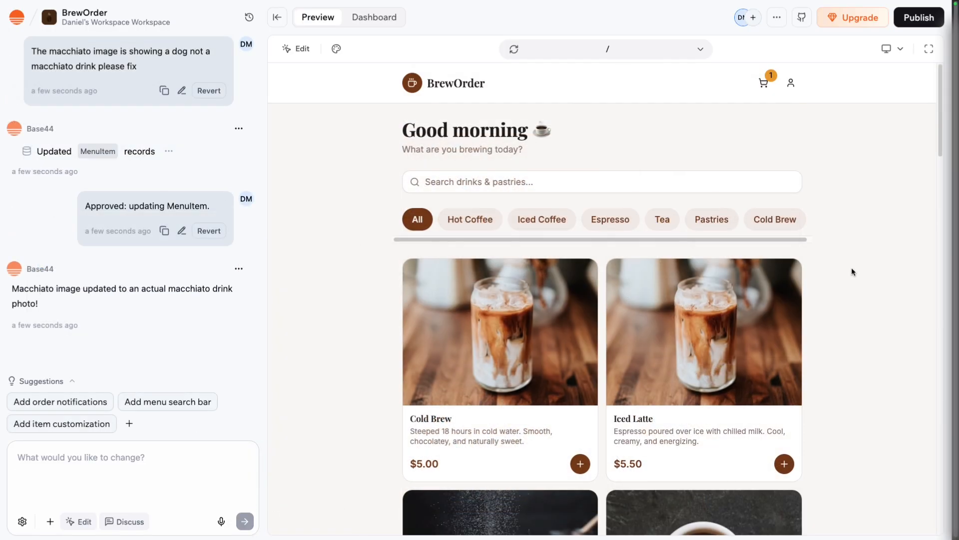
Check the Macchiato image on the menu and its item page, and send the AI "The image is broken now".
scroll(851, 269, down, 12)
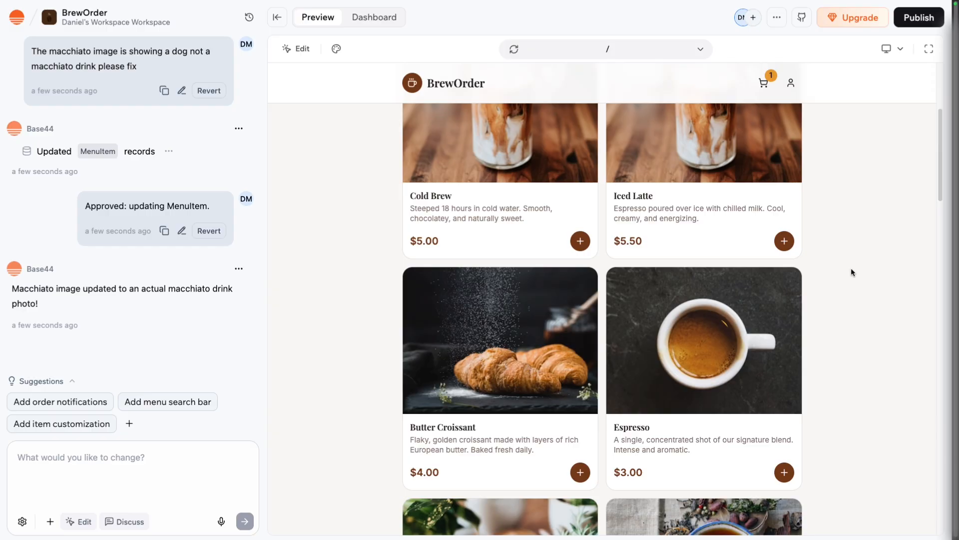
scroll(850, 268, down, 3)
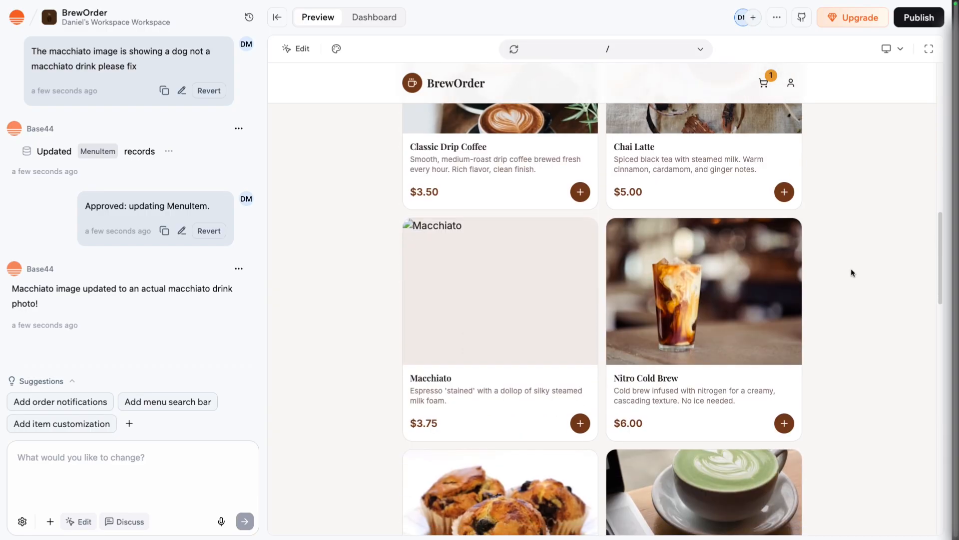
click(510, 310)
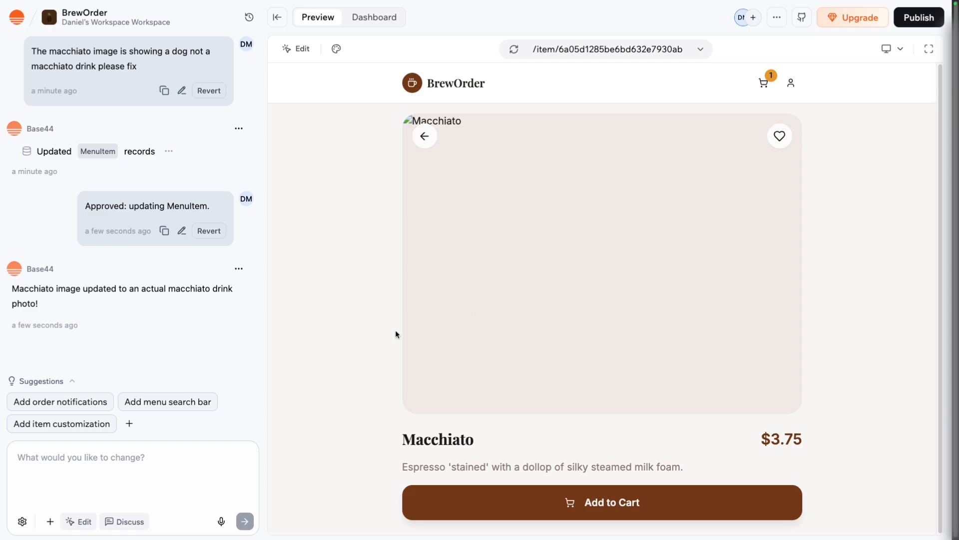
click(84, 464)
text(The image is broken now)
key(Return)
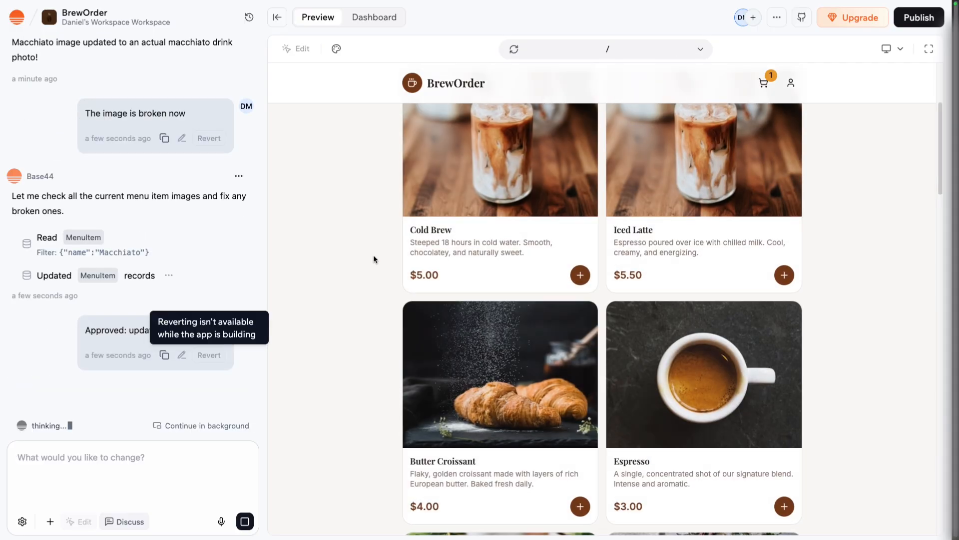
Check the Macchiato image and the other item images on the home menu.
scroll(373, 256, up, 4)
scroll(374, 256, down, 10)
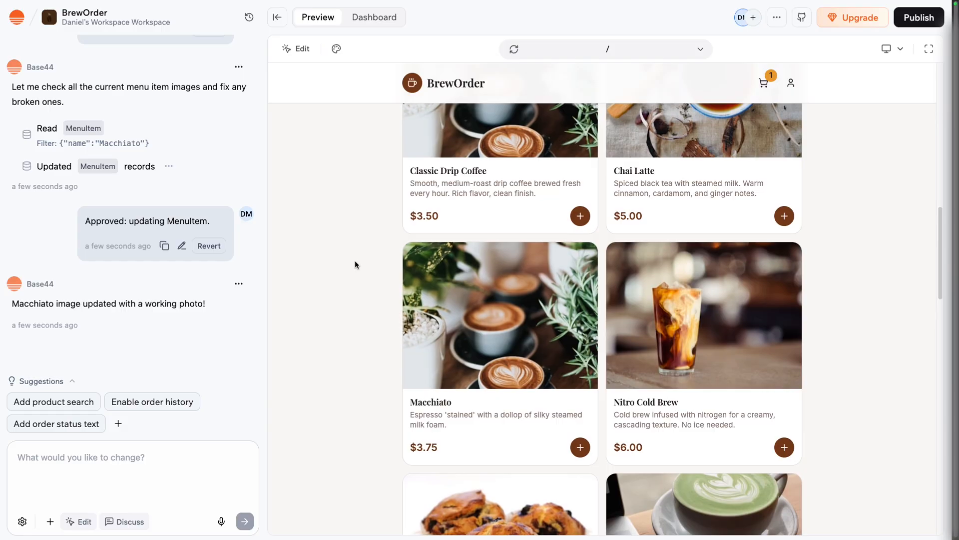
scroll(355, 265, up, 3)
scroll(354, 264, up, 8)
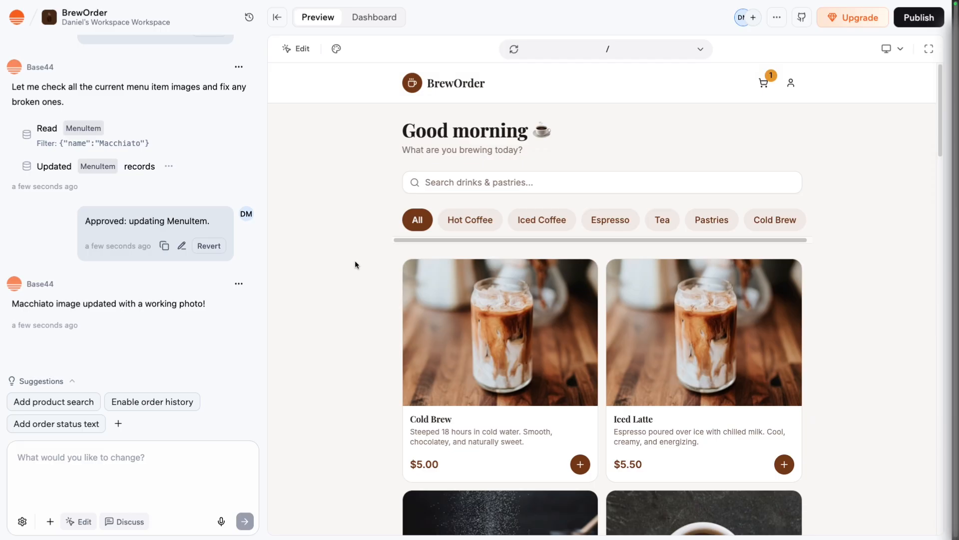
scroll(355, 264, down, 8)
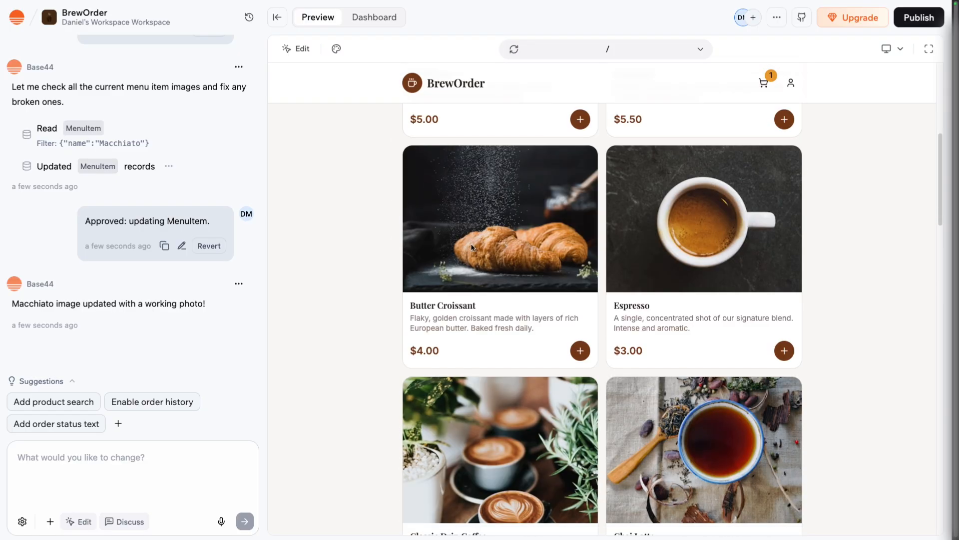
Preview the home menu at the Tablet breakpoint and switch the preview to Mobile.
click(886, 49)
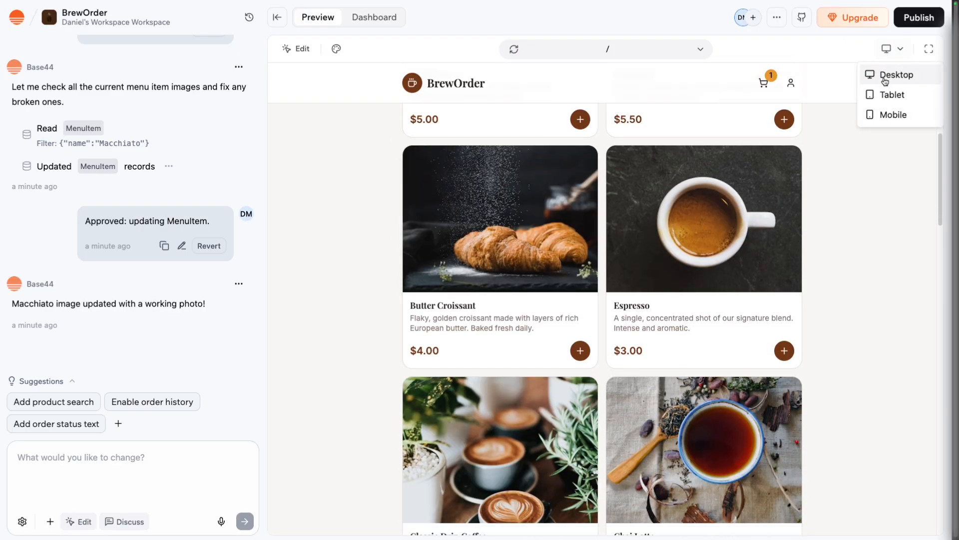
click(883, 92)
scroll(763, 130, down, 18)
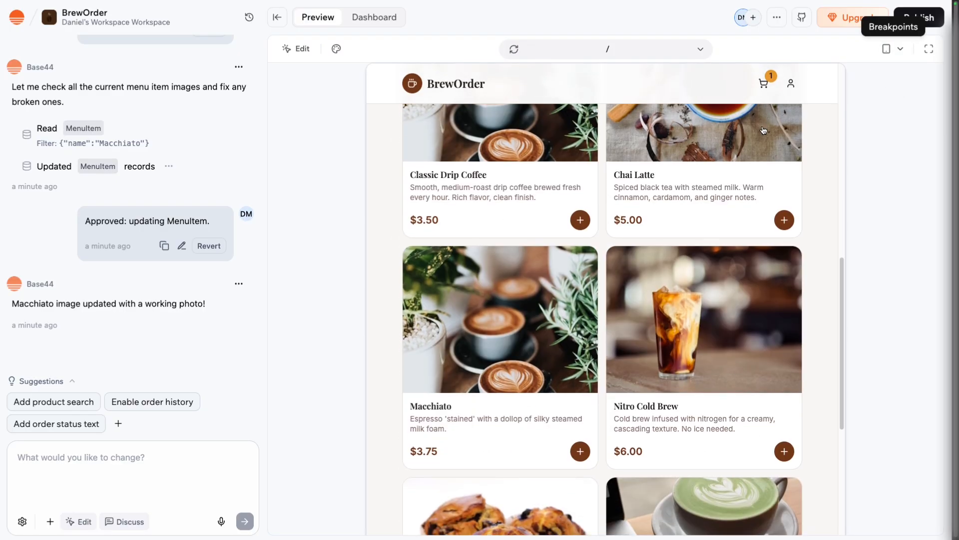
click(883, 49)
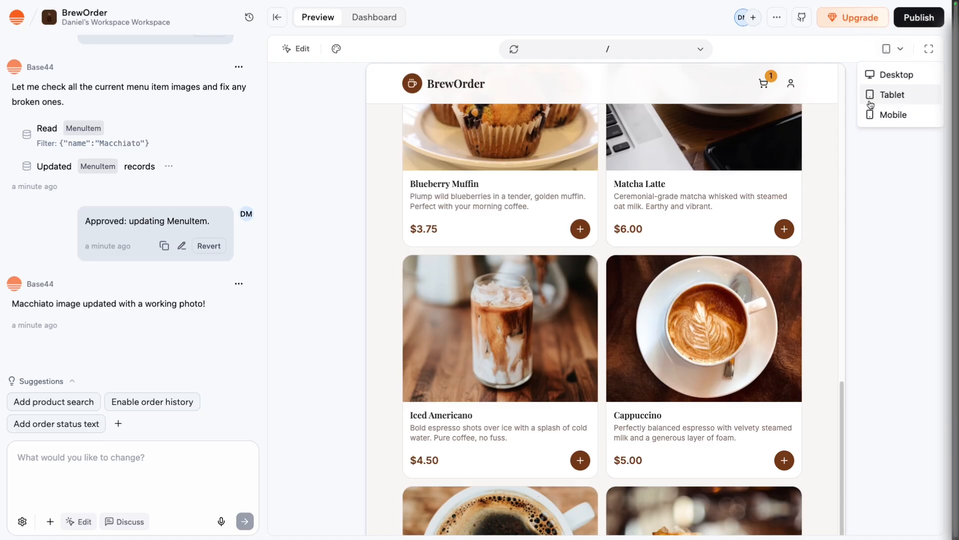
click(874, 115)
scroll(667, 276, up, 15)
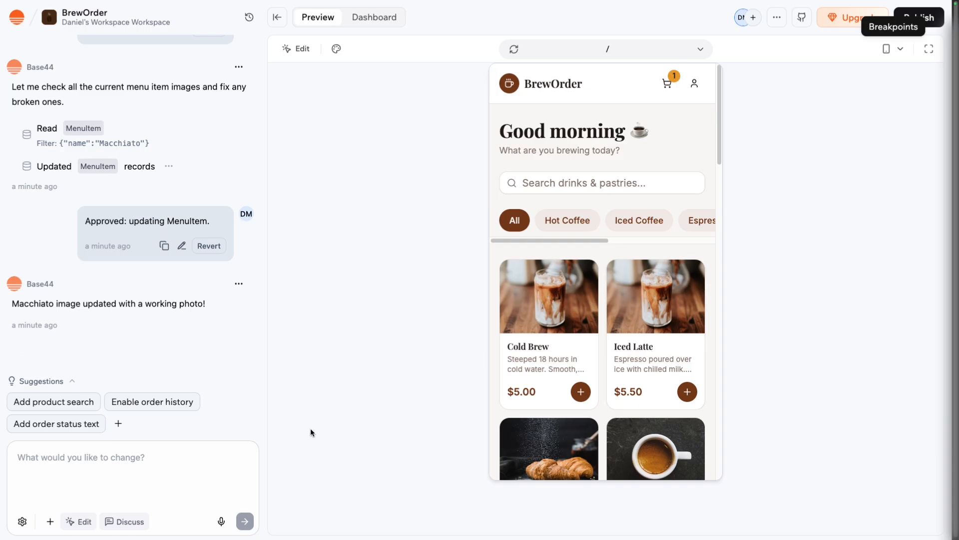
Send the AI the request "on mobile I would lie to create a tabbed bottom navigation like in a mobile app".
click(187, 462)
text(on mobile I would lie to create a tabbe)
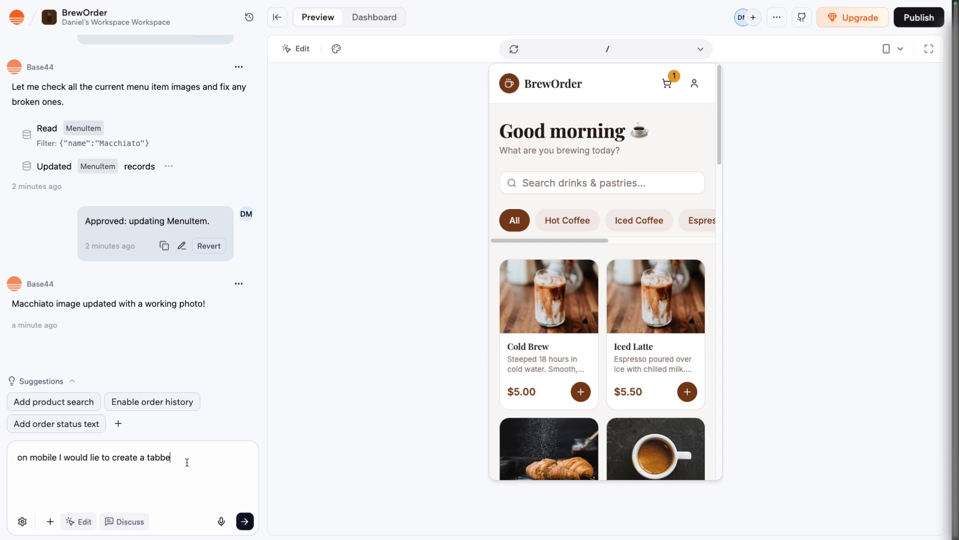
text(d bottom navigation like in a mobile app)
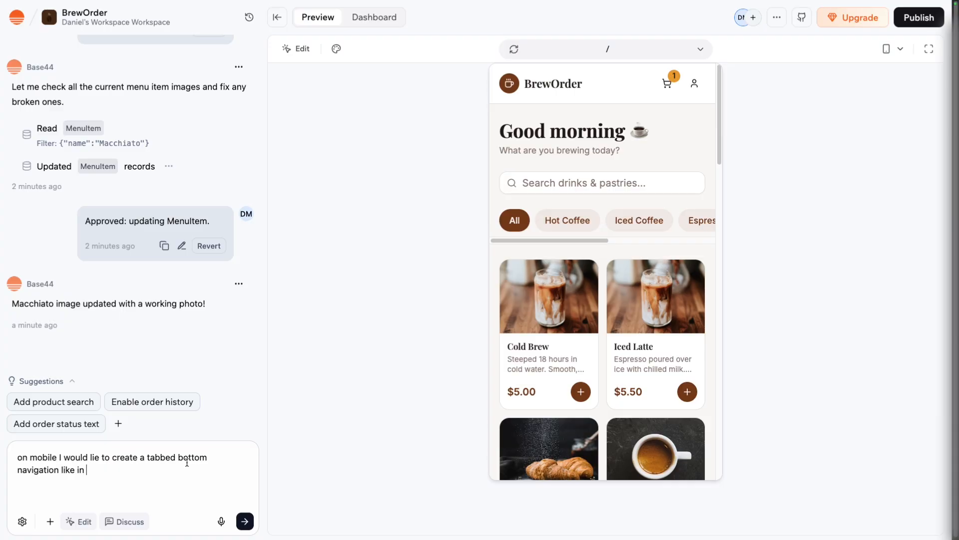
key(Return)
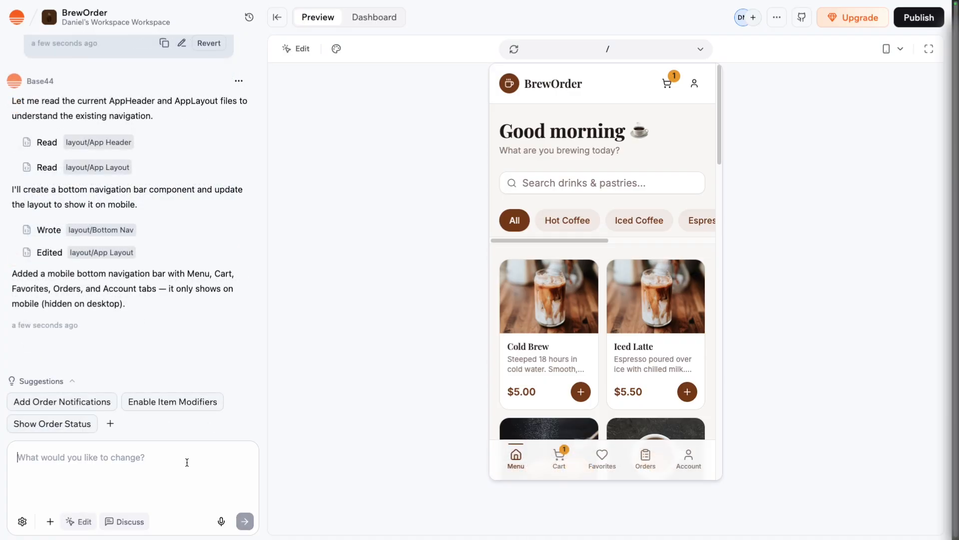
Test the mobile bottom navigation by visiting Favorites, Orders, Account, Cart and Menu.
click(595, 457)
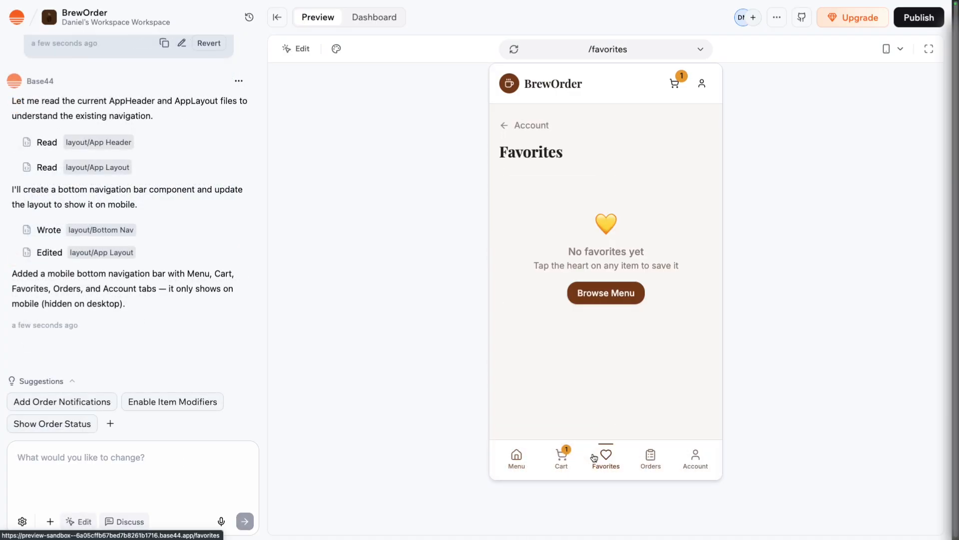
click(653, 462)
click(692, 462)
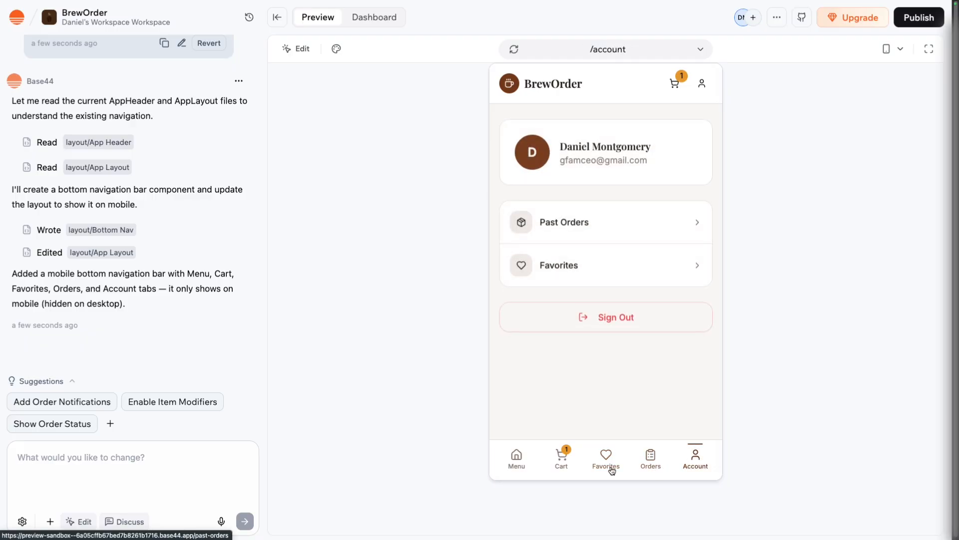
click(568, 467)
click(527, 467)
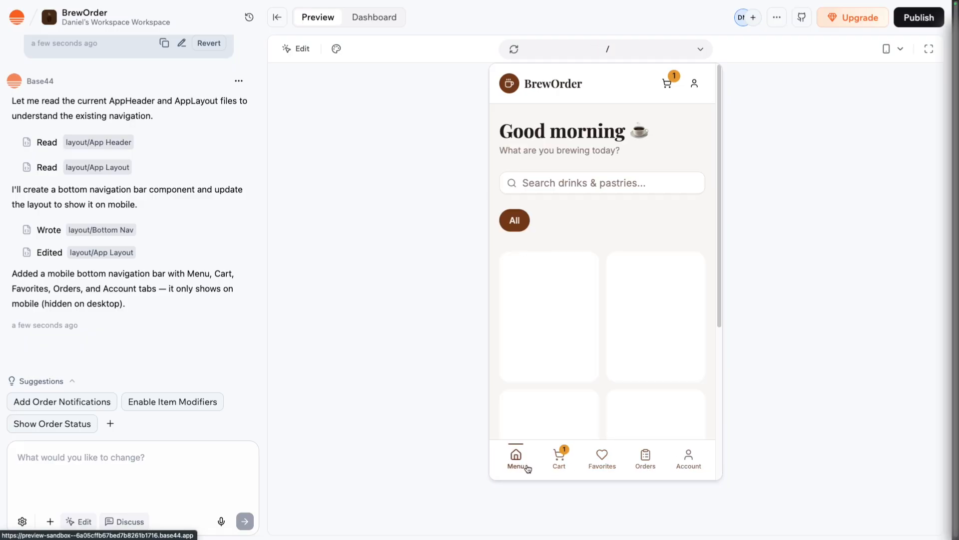
Mark the Cold Brew as a favorite, check the Favorites page and return to the menu.
scroll(578, 390, down, 1)
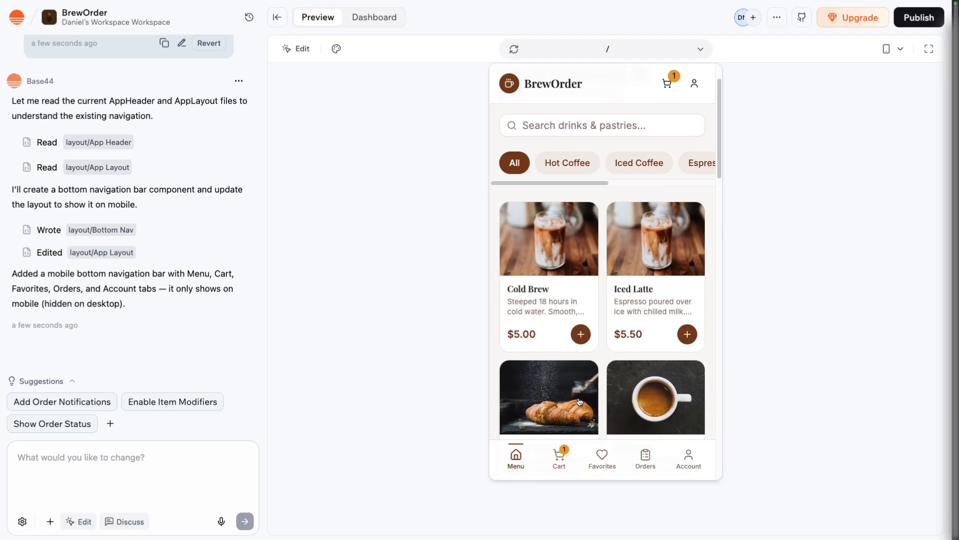
click(575, 265)
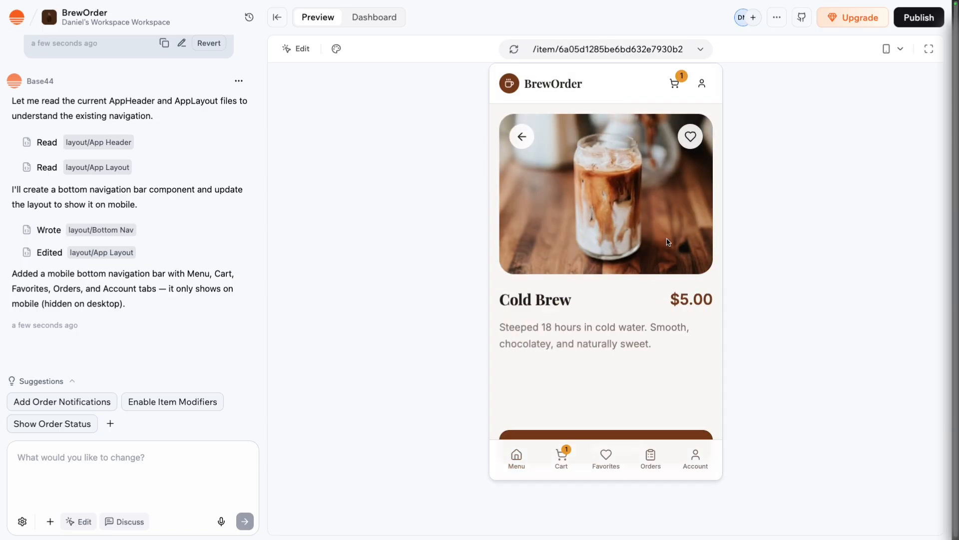
click(694, 134)
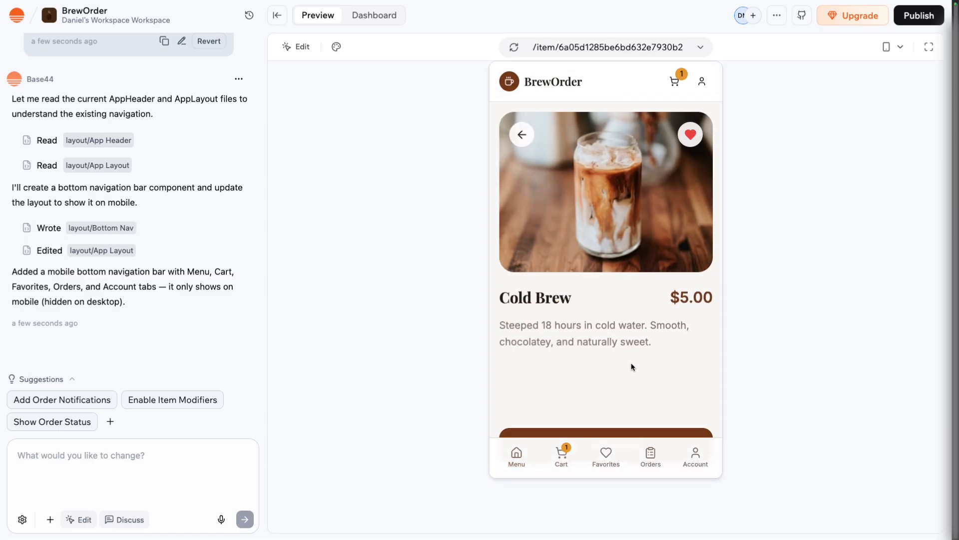
click(608, 462)
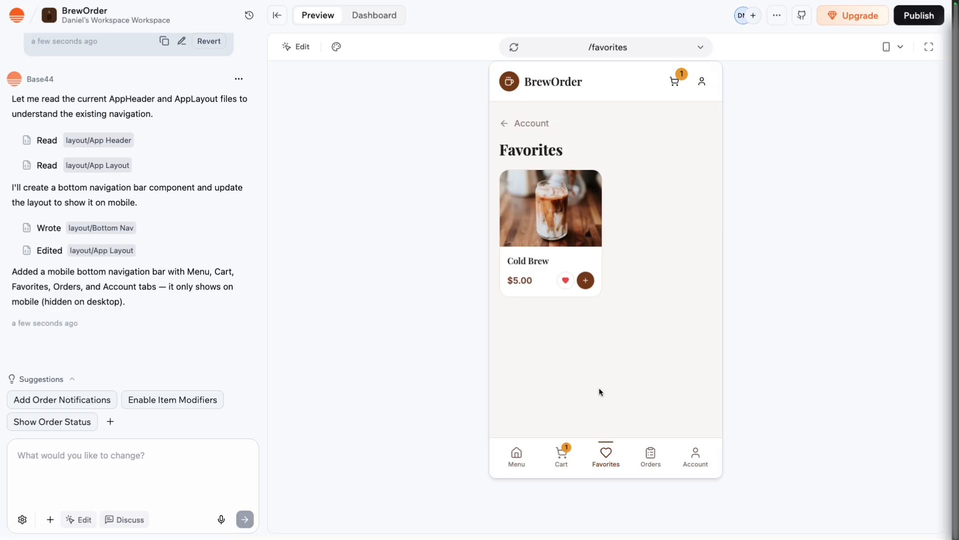
click(528, 448)
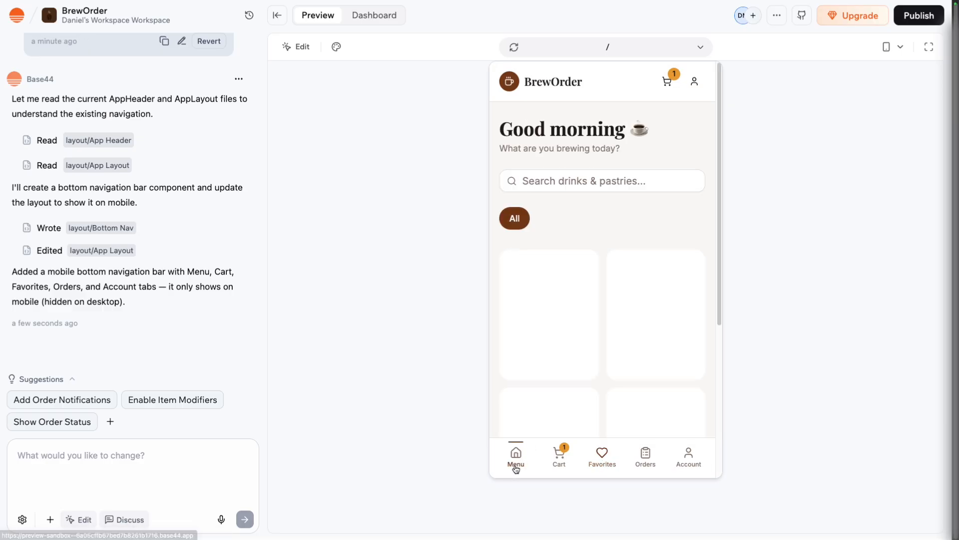
Open the account page, look at the profile details and sign out of the app.
click(696, 83)
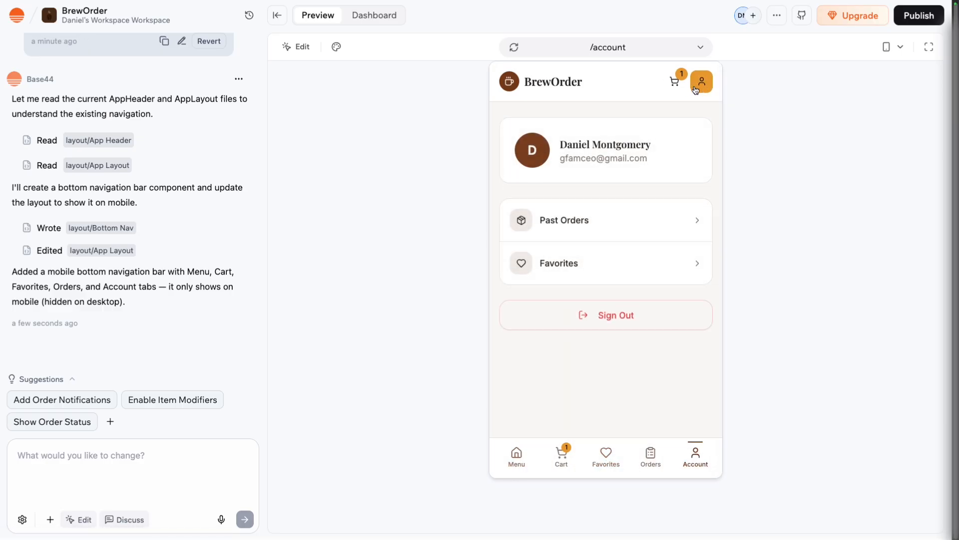
drag(565, 156, 622, 160)
click(624, 158)
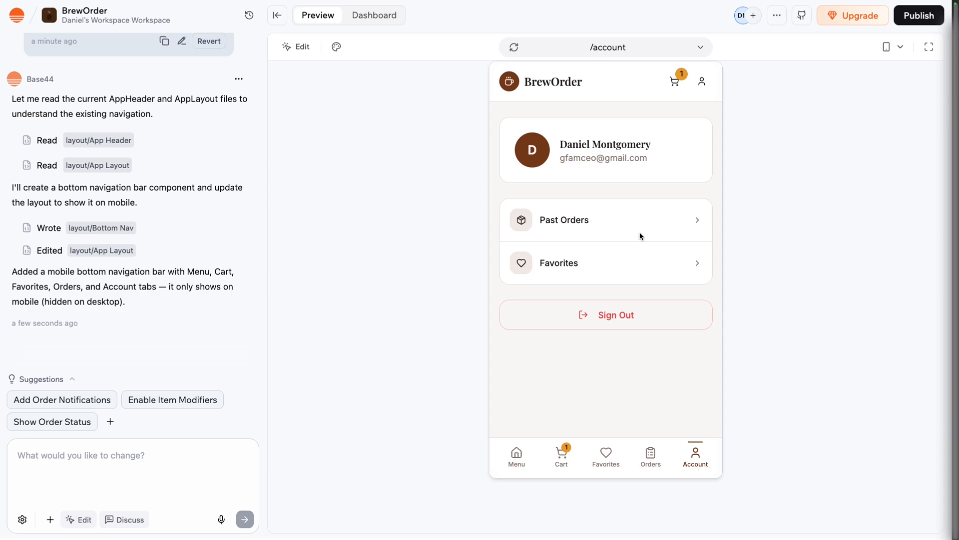
click(640, 315)
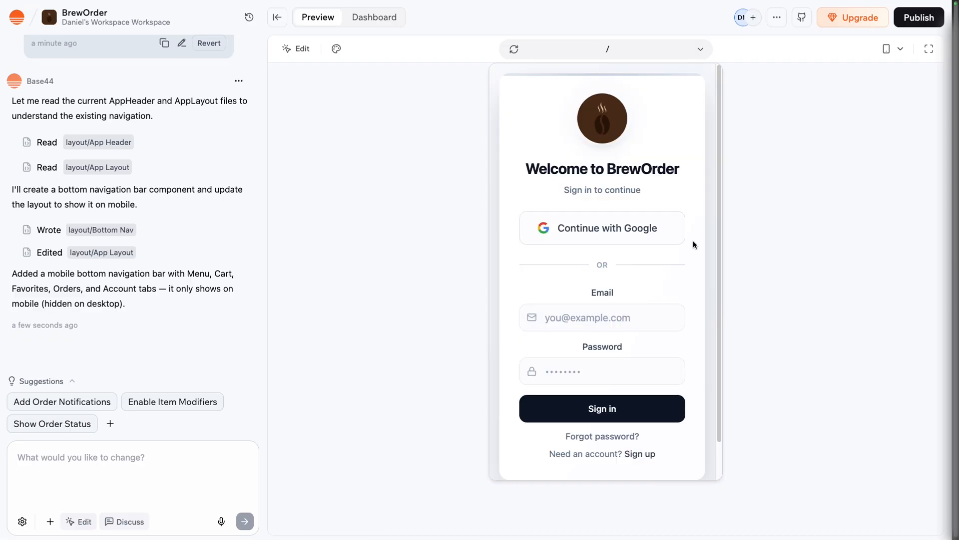
Look over the BrewOrder sign-in page and try to continue with Google in the preview.
scroll(706, 248, down, 2)
scroll(703, 248, up, 2)
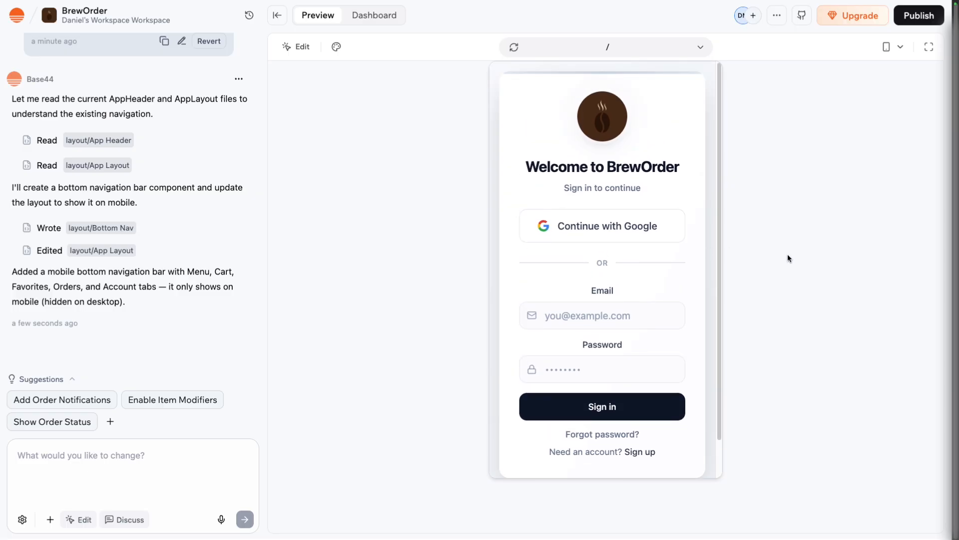
click(649, 224)
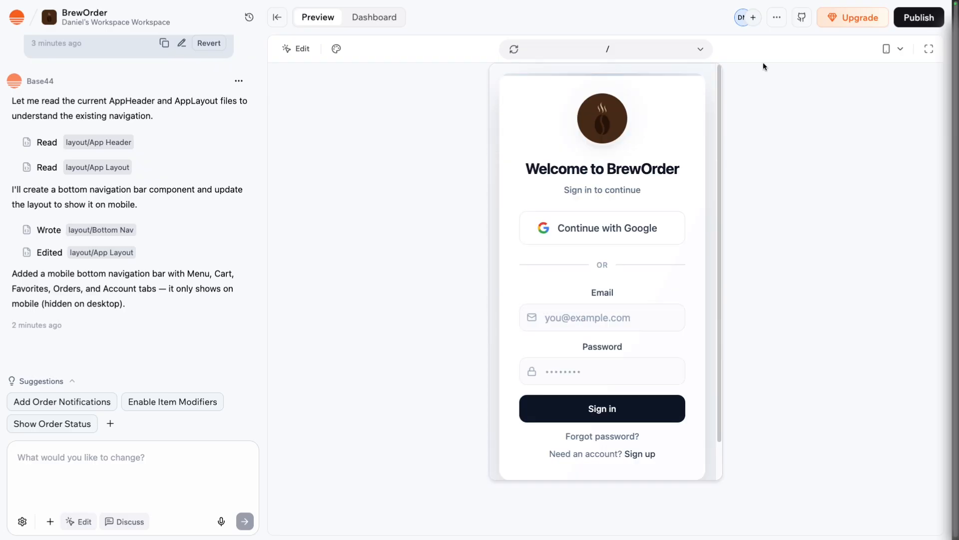
Publish the BrewOrder web app and open its live link.
click(919, 18)
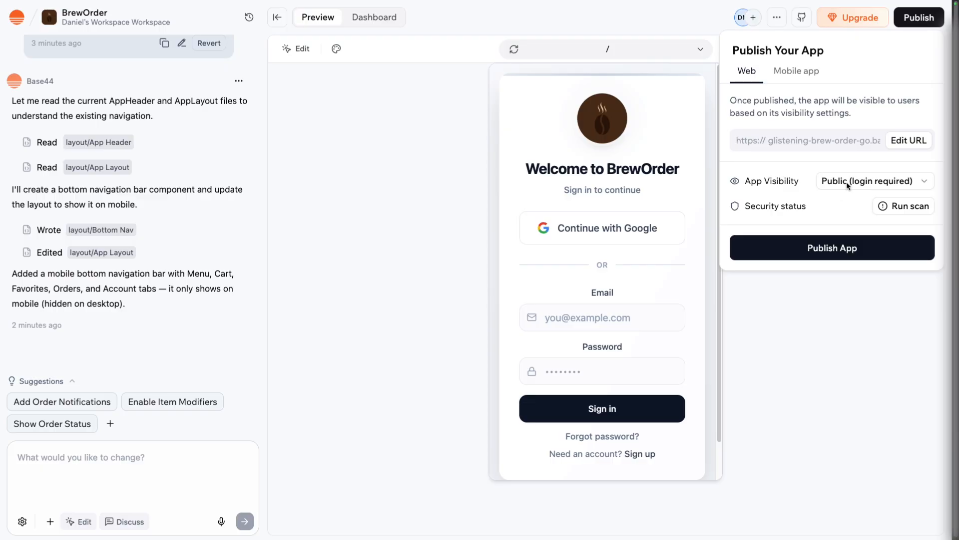
click(835, 246)
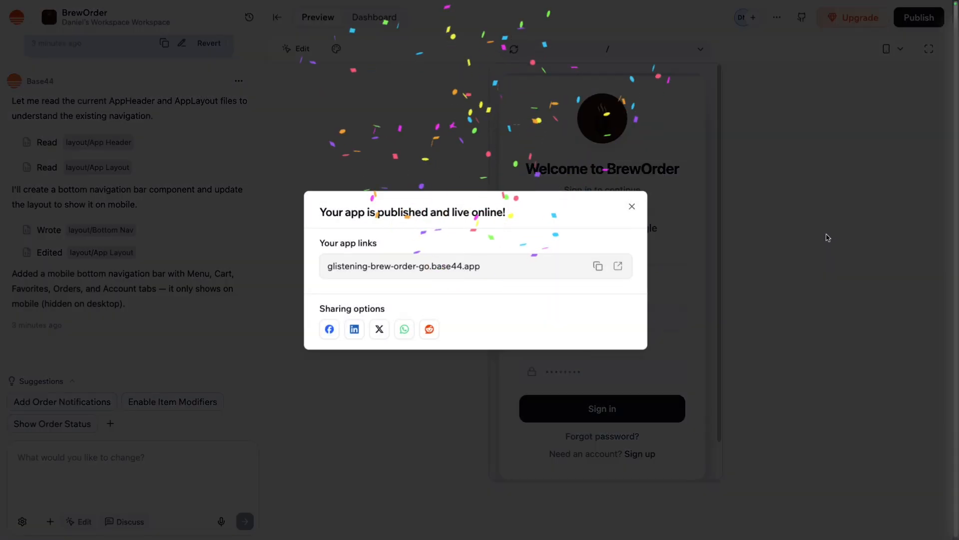
click(616, 266)
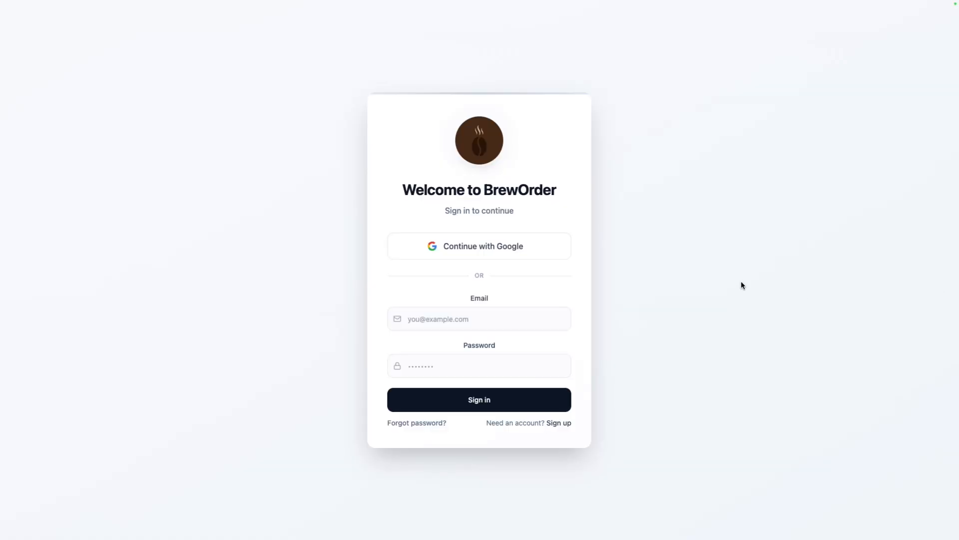
Sign in to the live app with the second listed Google account and check its account and Favorites pages.
click(495, 249)
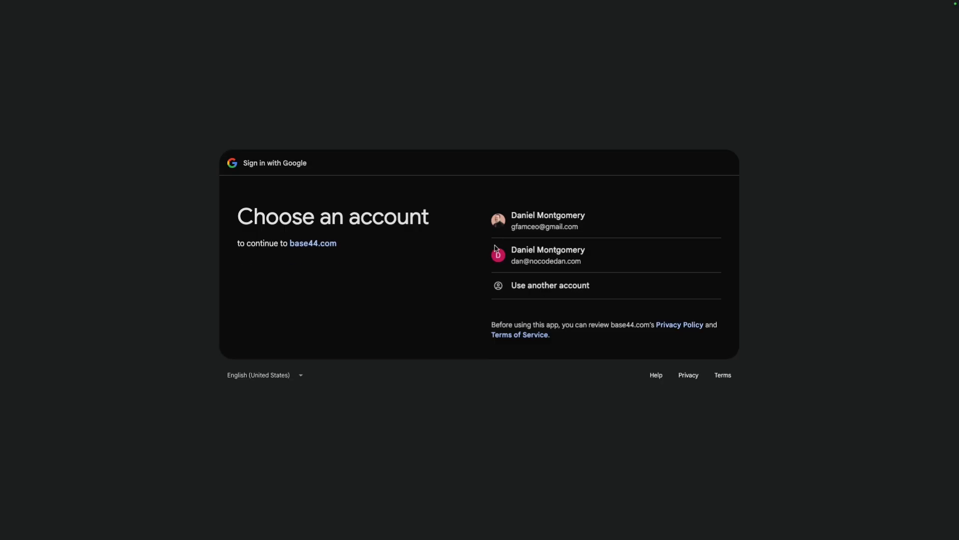
click(547, 259)
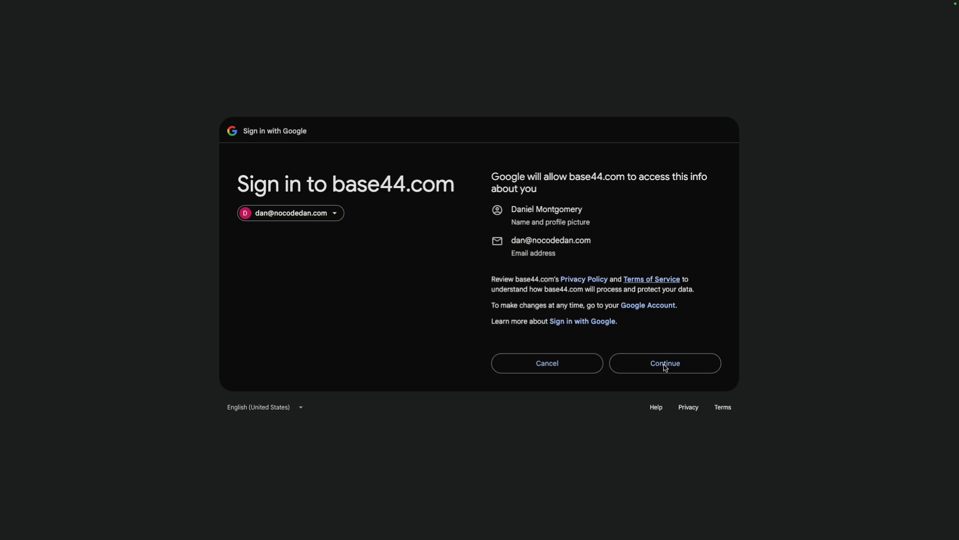
click(666, 364)
click(665, 23)
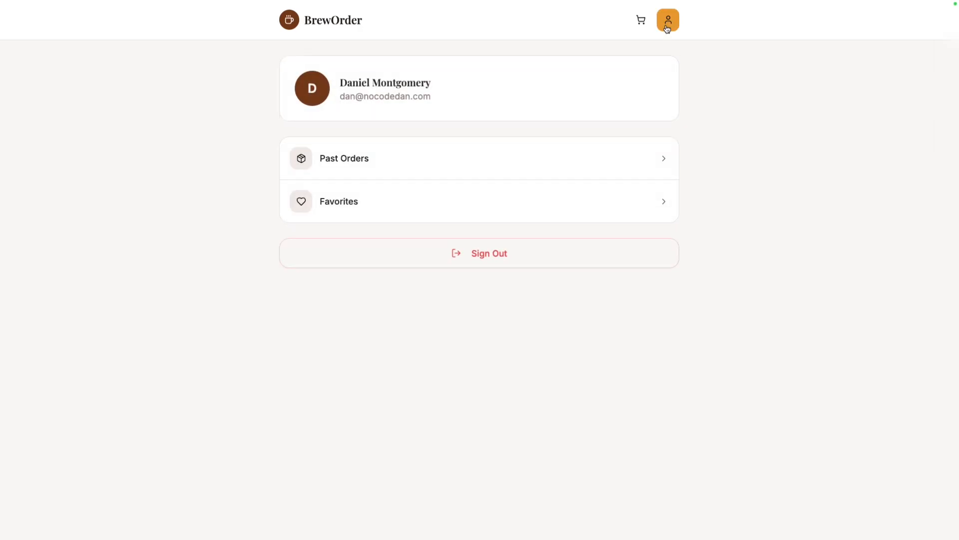
click(533, 205)
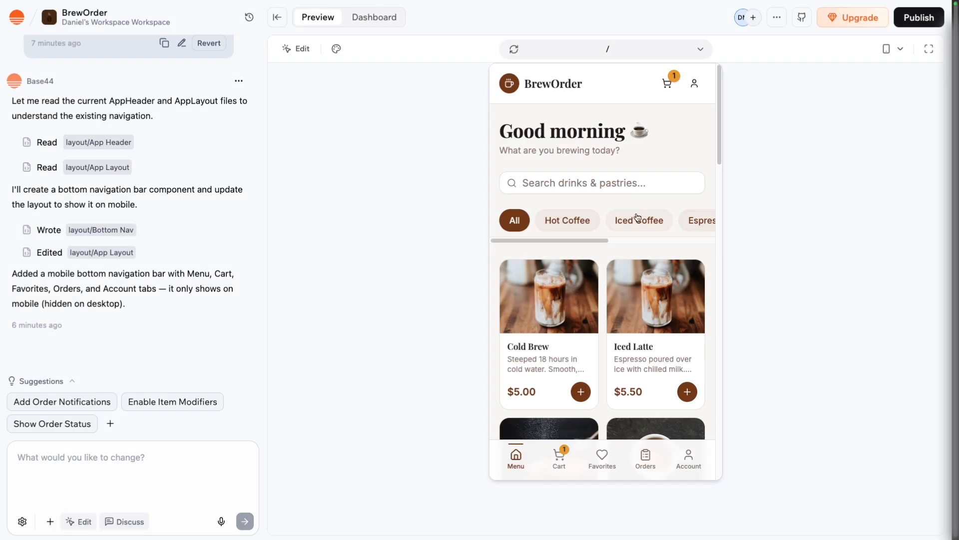
Return to the Base44 editor and ask the AI to make the category tabs menu horizontally scrollable and draggable with its scroll bar hidden.
scroll(615, 220, down, 1)
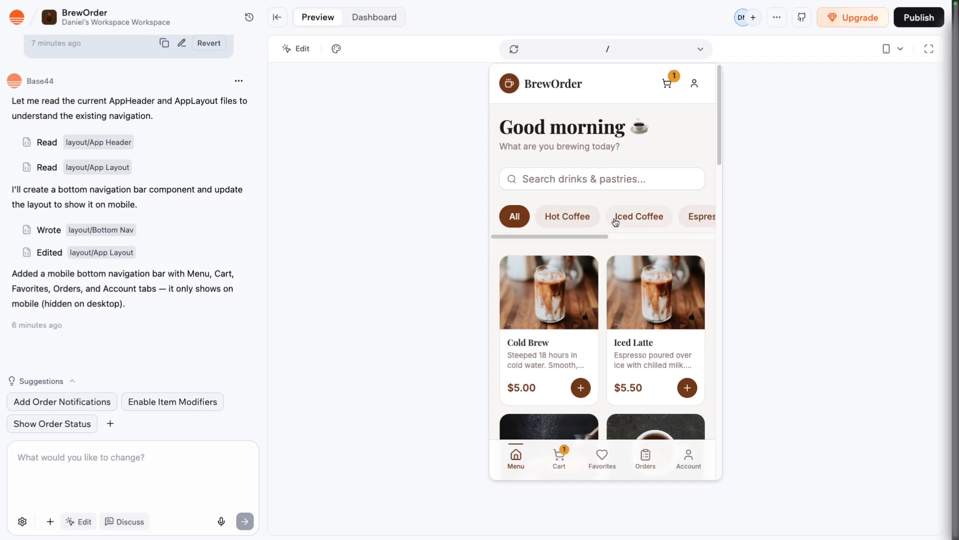
mouse_move(600, 236)
mouse_down()
mouse_move(707, 240)
mouse_move(606, 233)
mouse_up()
text(for the categories abs make that menu)
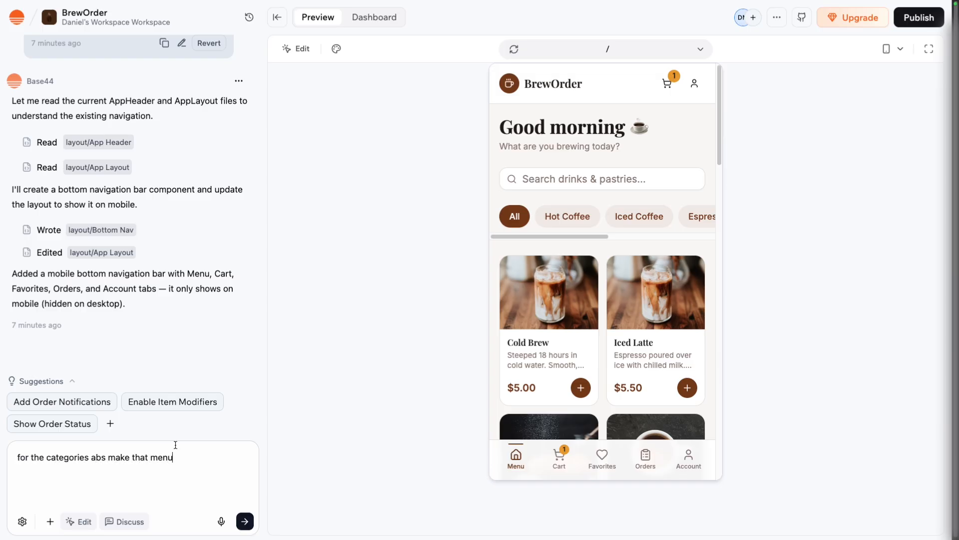
text( horizonotally)
right_click(192, 457)
click(250, 262)
text(scrollable and draggable but hide the scroll bar ple)
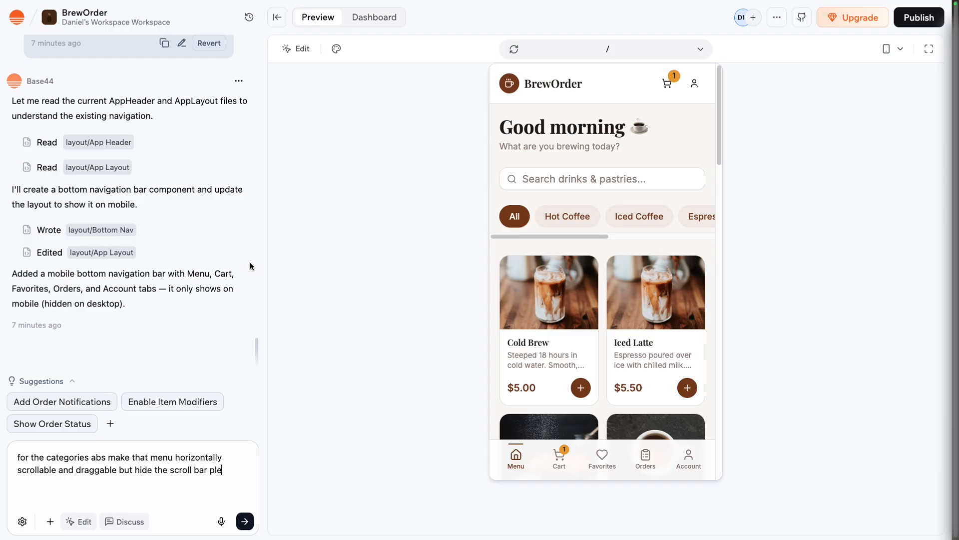
text(ase)
key(Return)
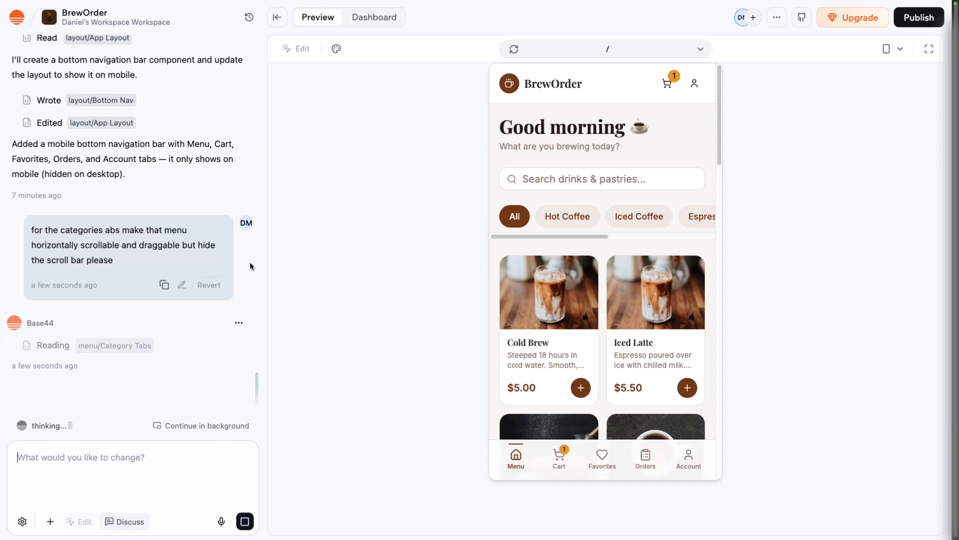
Test the category tabs in the mobile preview by sliding them sideways and filtering by Espresso, Hot Coffee and Iced Coffee.
scroll(586, 222, right, 5)
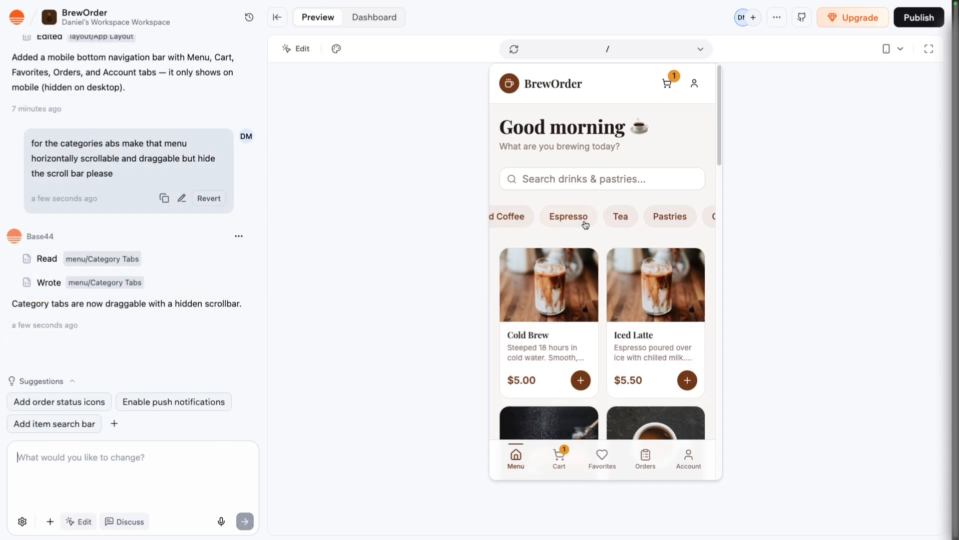
scroll(586, 224, right, 2)
scroll(584, 223, left, 6)
scroll(581, 223, right, 1)
click(581, 223)
scroll(594, 220, right, 3)
click(538, 223)
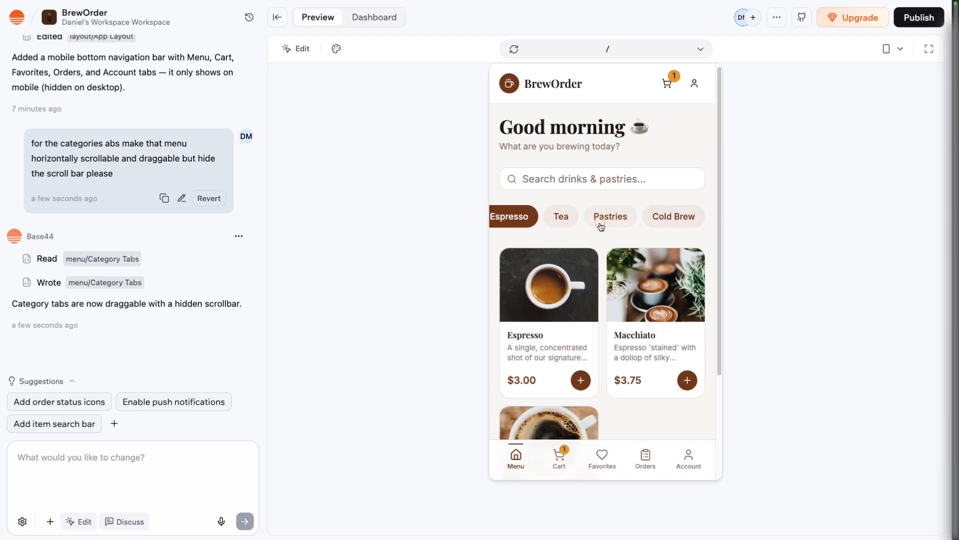
scroll(531, 228, left, 4)
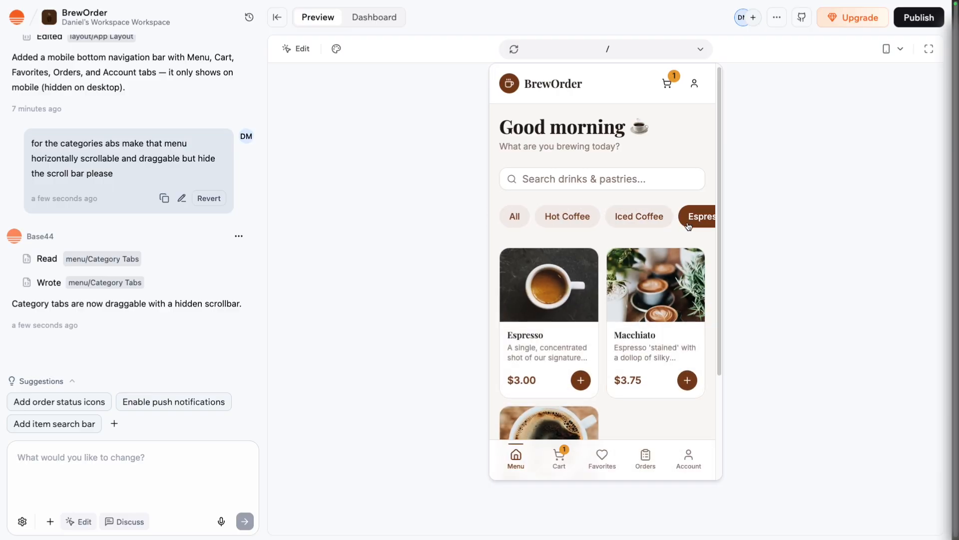
click(525, 222)
click(557, 220)
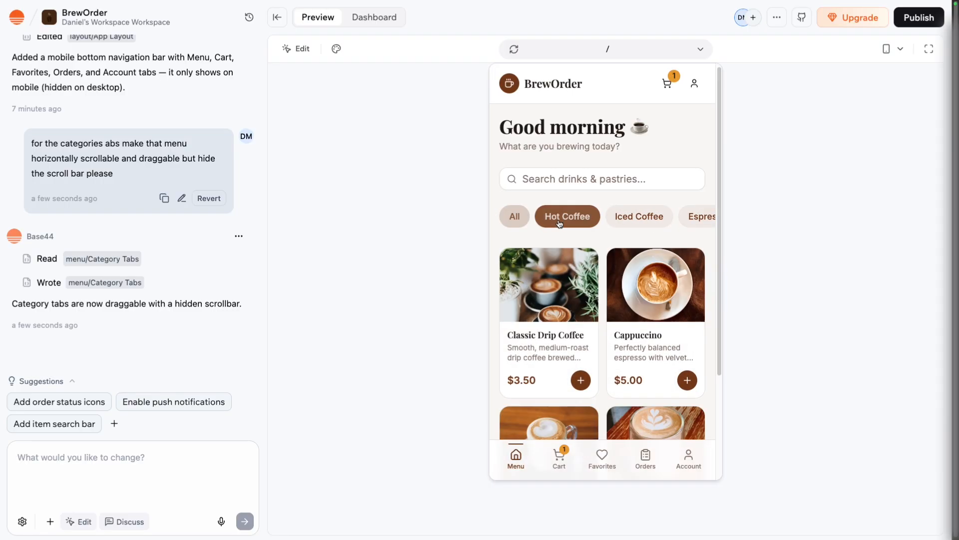
click(640, 228)
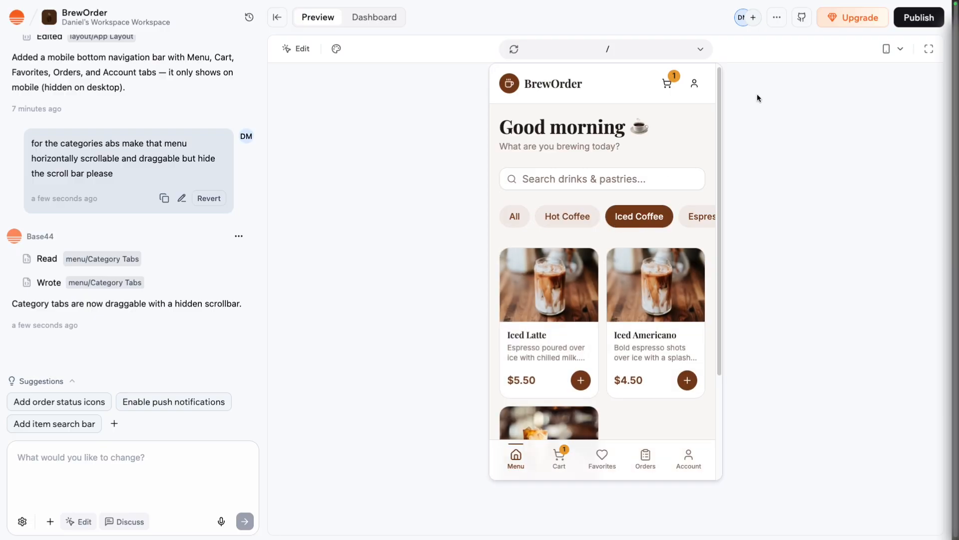
Switch the preview to desktop size and ask the AI to make the desktop version wider so it can hold three columns.
click(892, 49)
click(886, 74)
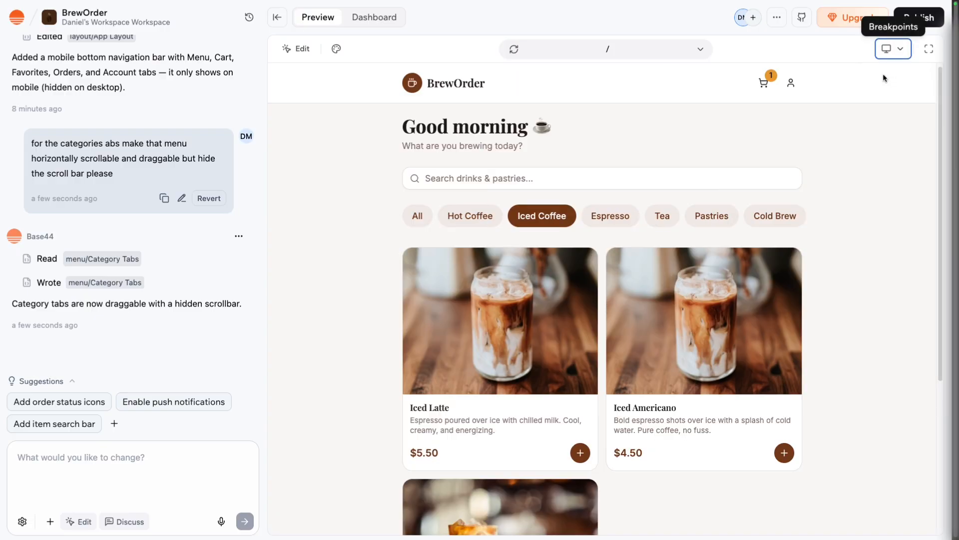
scroll(716, 191, down, 1)
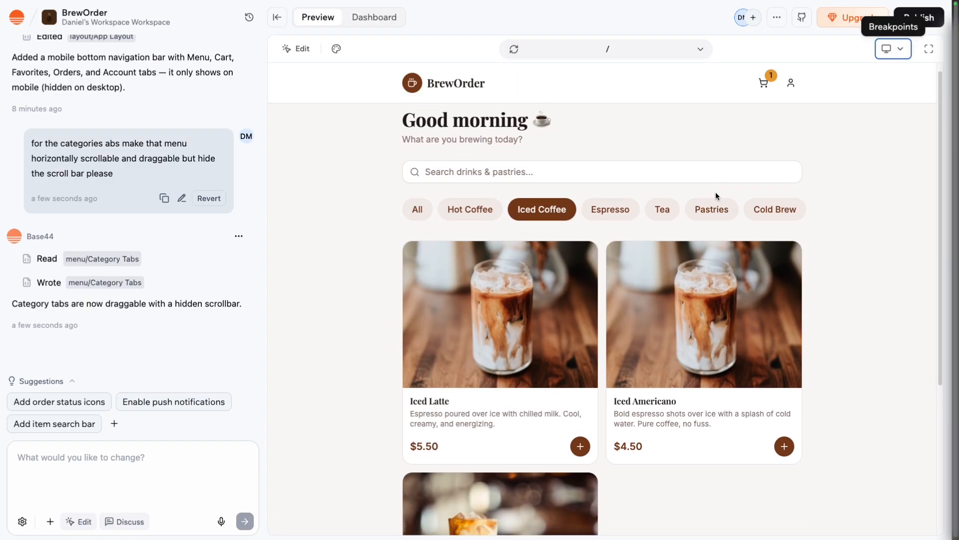
click(166, 474)
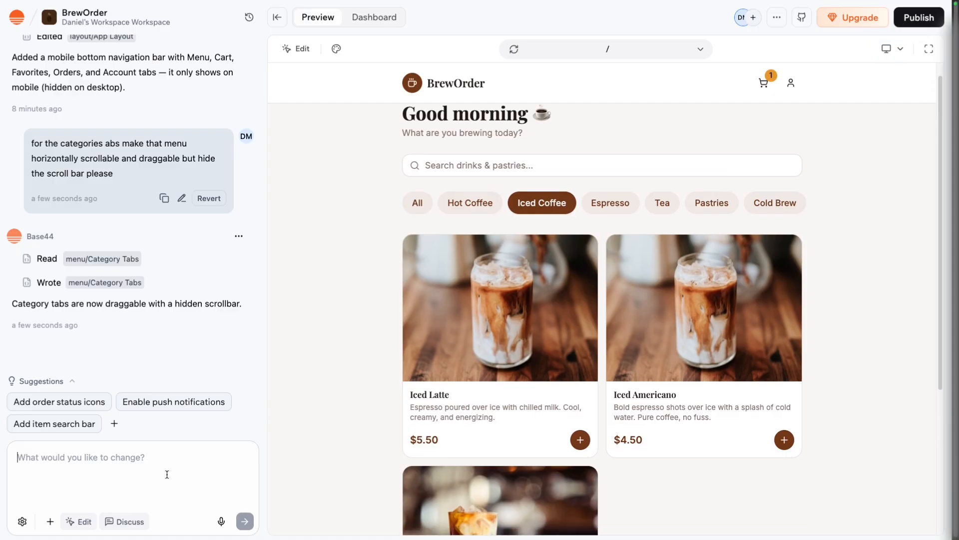
text(Can we make t)
text(he deskto)
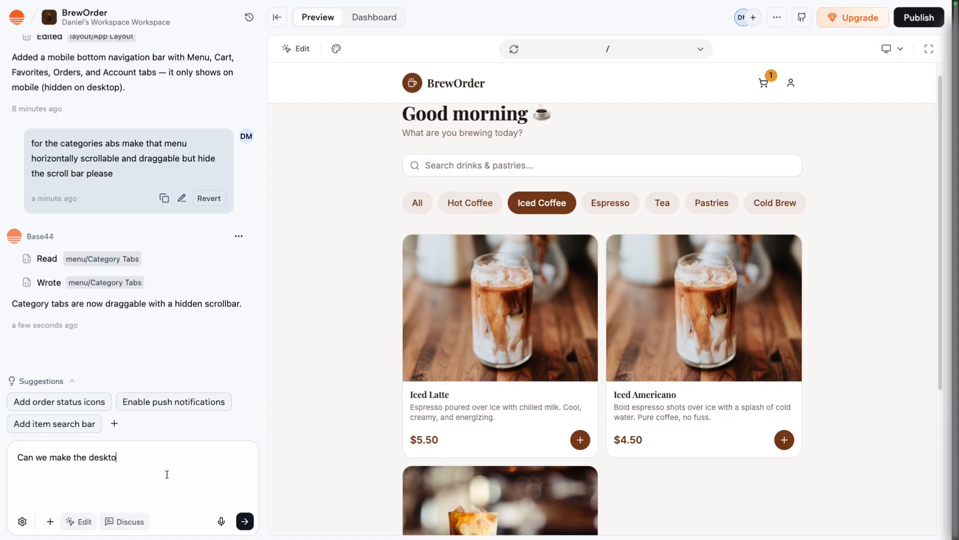
text(p version wider, make it to where it can hold three column)
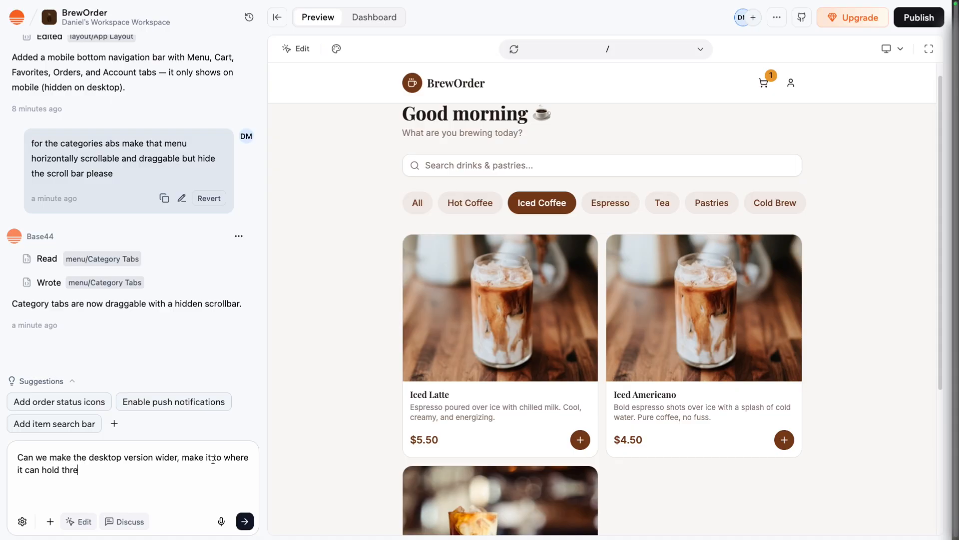
text(s)
key(Return)
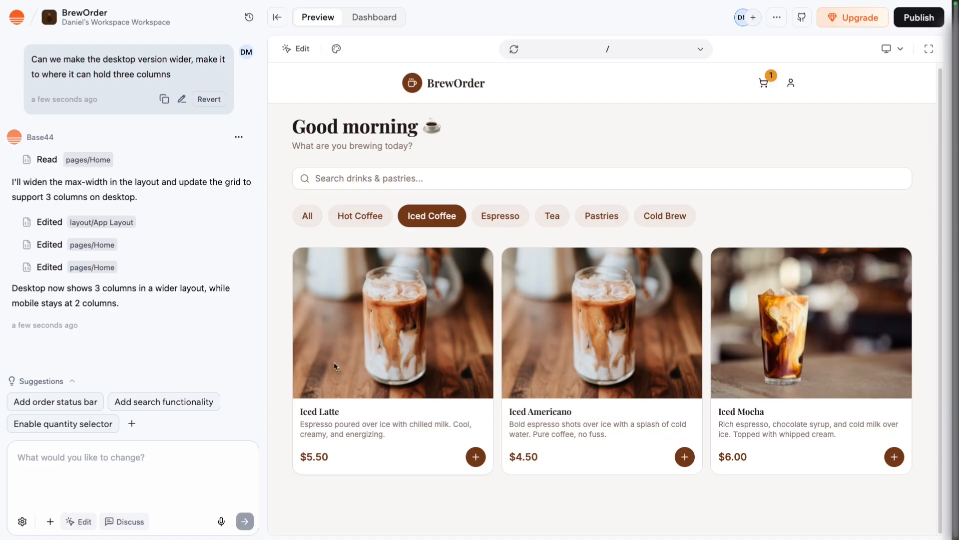
Show all menu categories in the desktop preview and look over the three-column product grid.
scroll(459, 410, up, 1)
click(310, 224)
scroll(621, 373, down, 20)
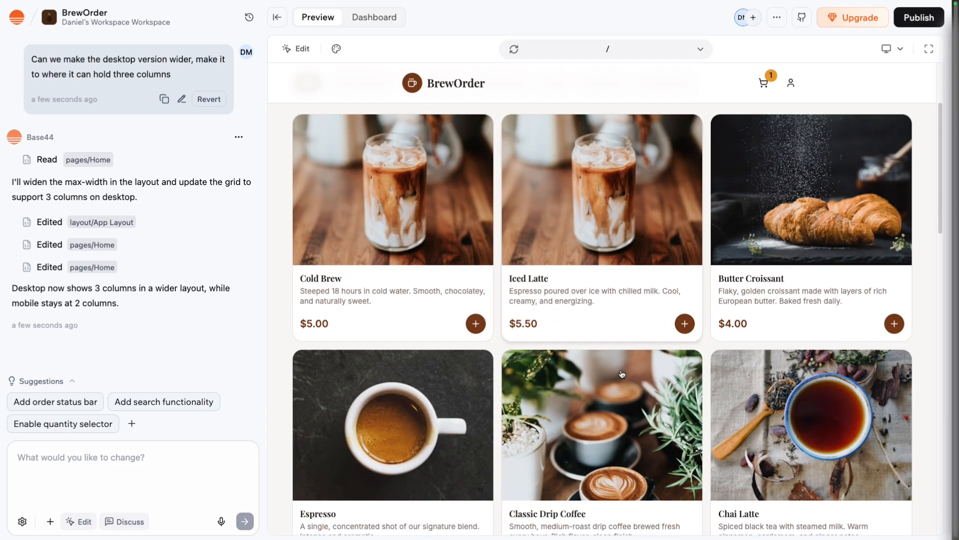
scroll(622, 380, up, 20)
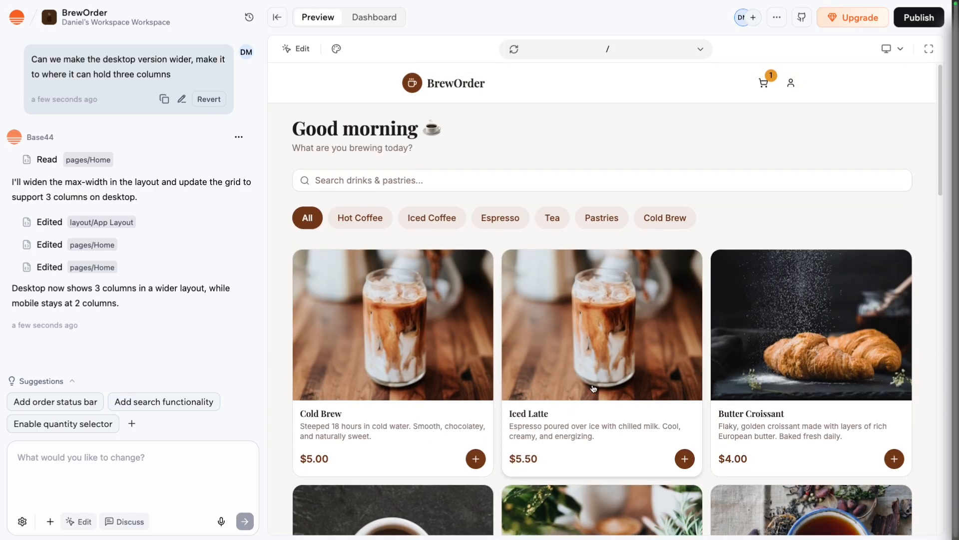
Test the menu search with "tea" and "latte", clearing the search each time.
click(540, 173)
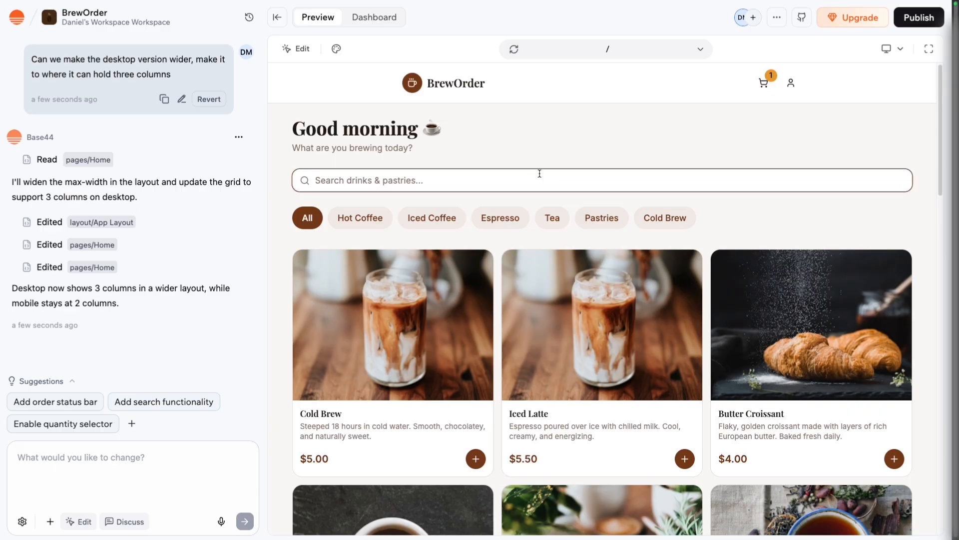
text(tea)
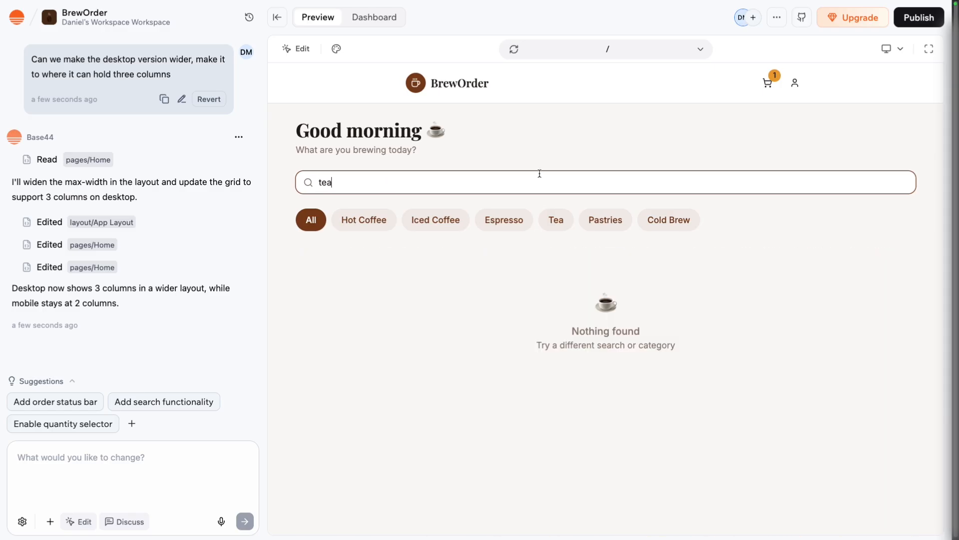
key(BackSpace)
key(BackSpace)
key(BackSpace)
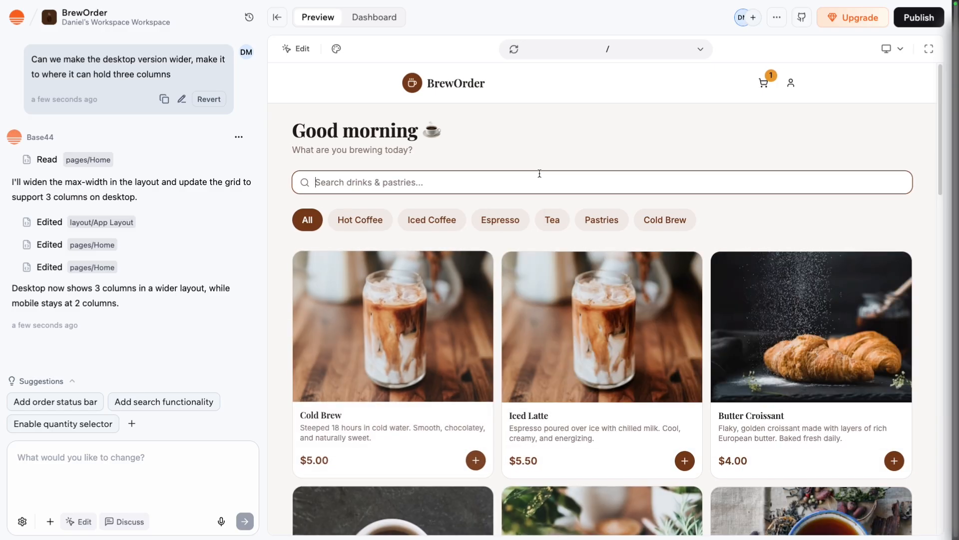
text(latte)
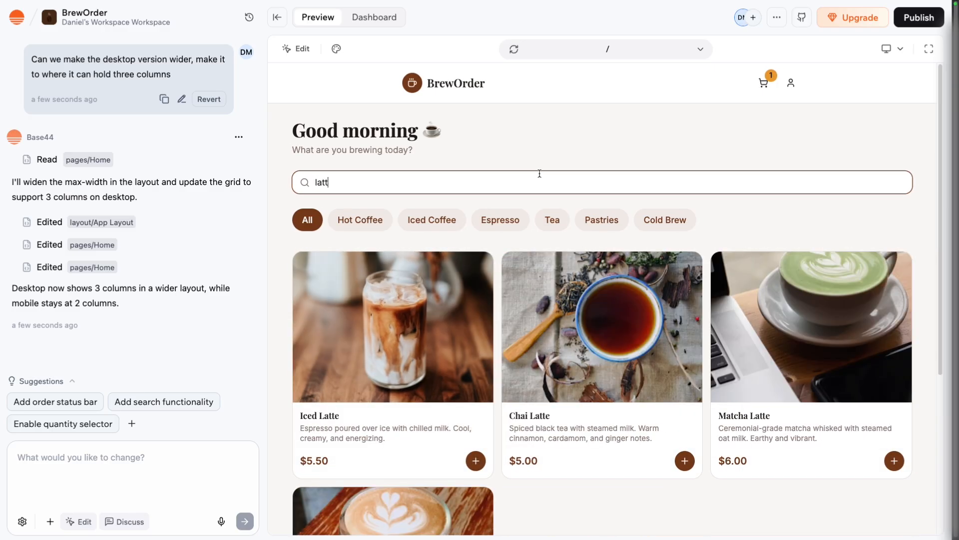
key(BackSpace)
key(BackSpace)
key(BackSpace)
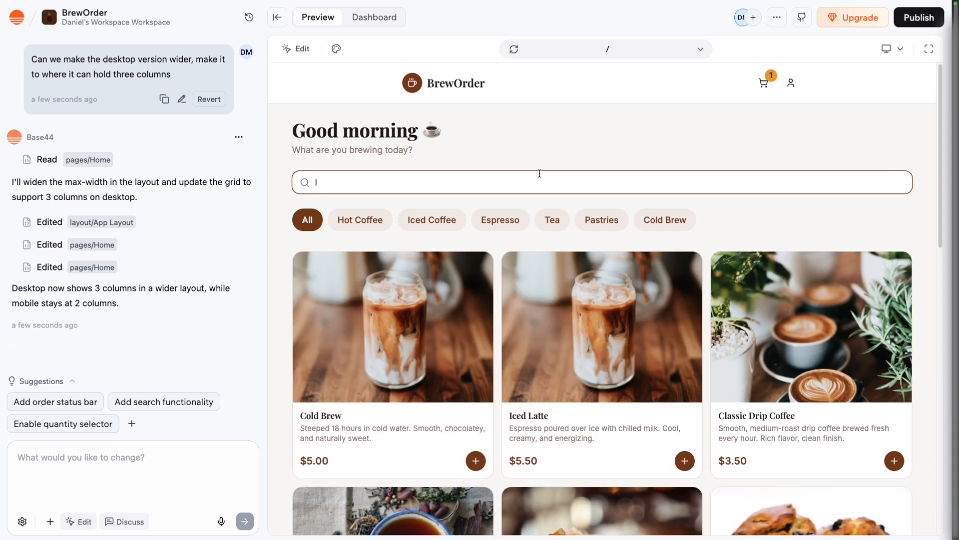
key(BackSpace)
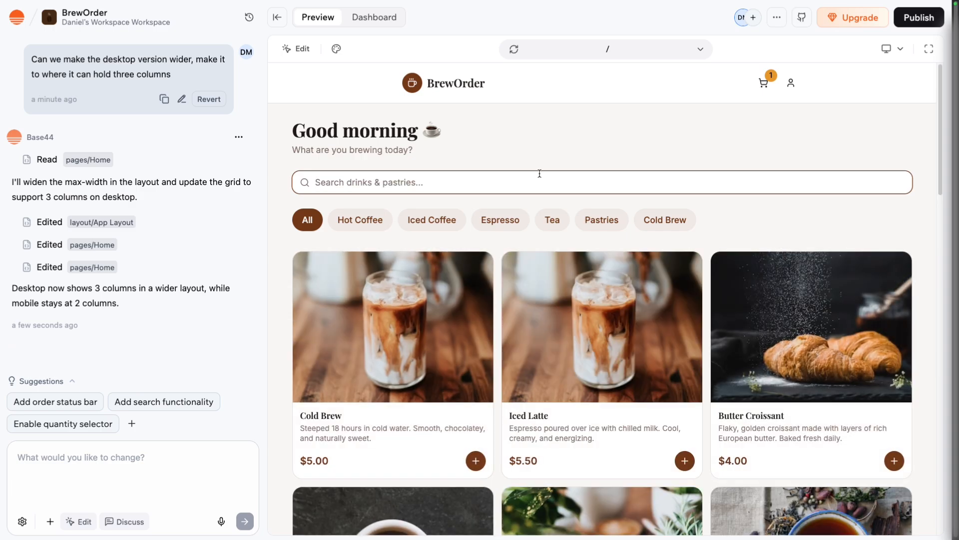
Open the account page and ask the AI for an admin-only profile link to manage inventory: add items, delete items and mark them out of stock.
click(184, 478)
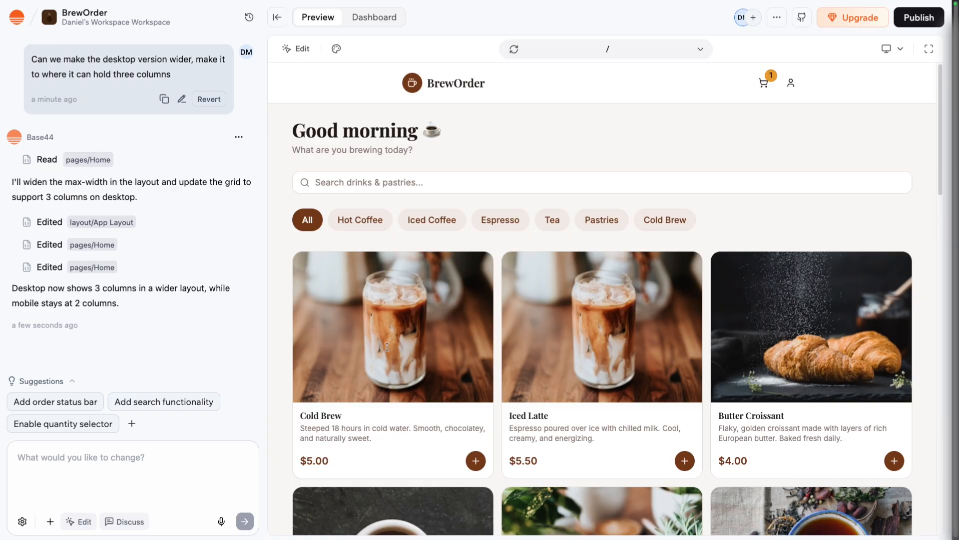
click(790, 83)
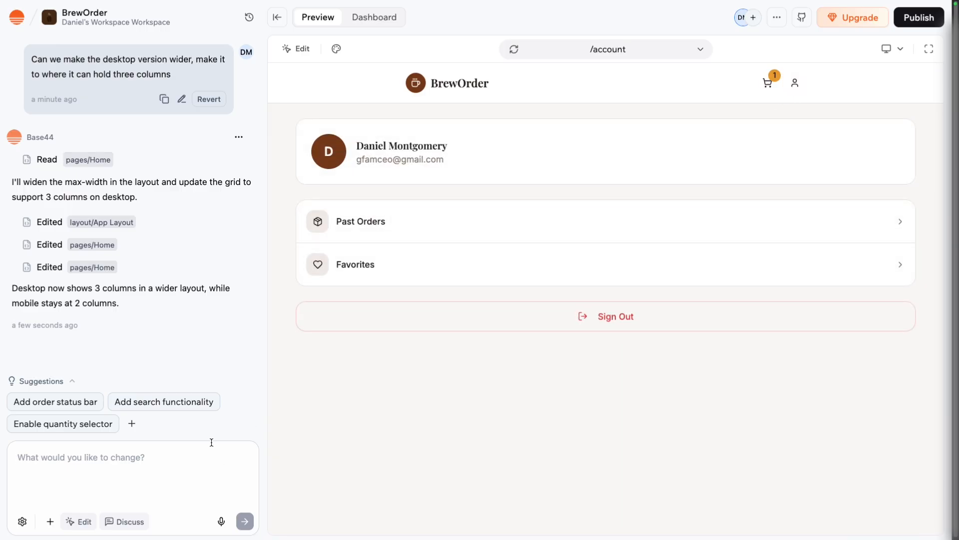
text(For the admin )
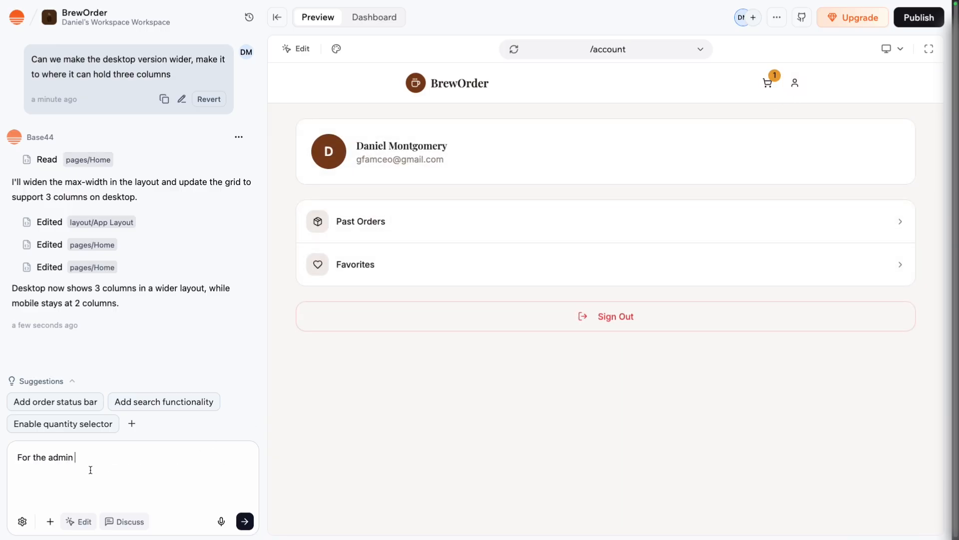
text(only I want to create a link in his profile that links to man)
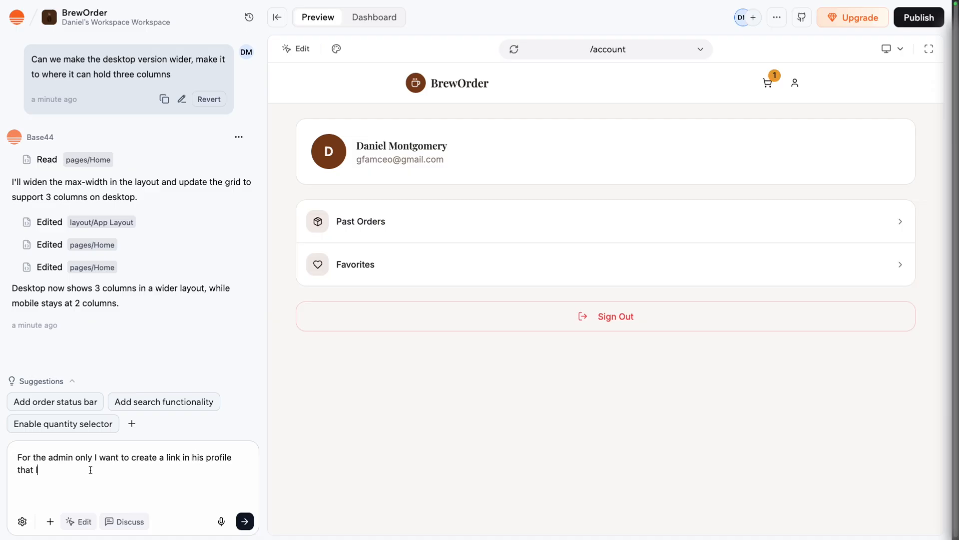
text(aging the invetory an)
key(BackSpace)
key(BackSpace)
key(BackSpace)
key(BackSpace)
key(BackSpace)
key(BackSpace)
key(BackSpace)
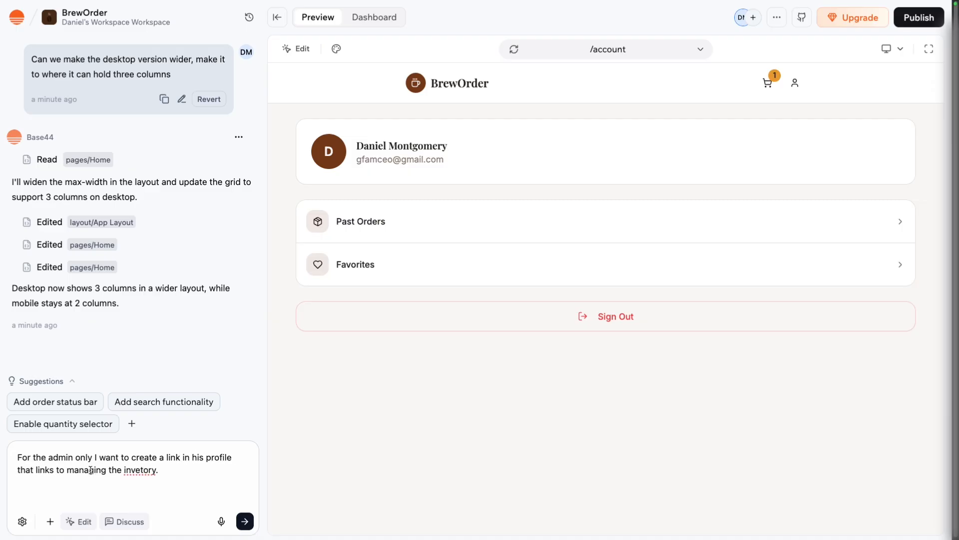
text(ntory. Where we can add i)
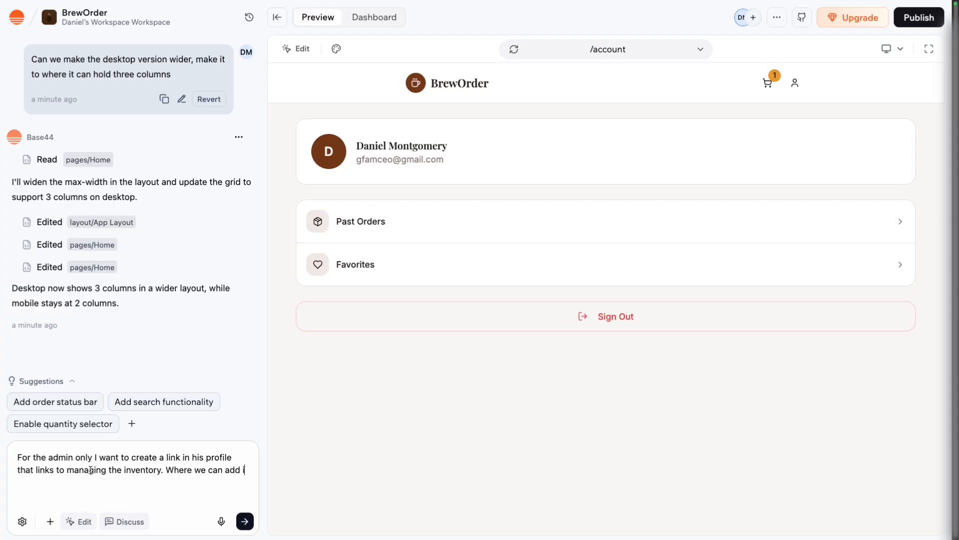
text(tems, delete items, mark them out of)
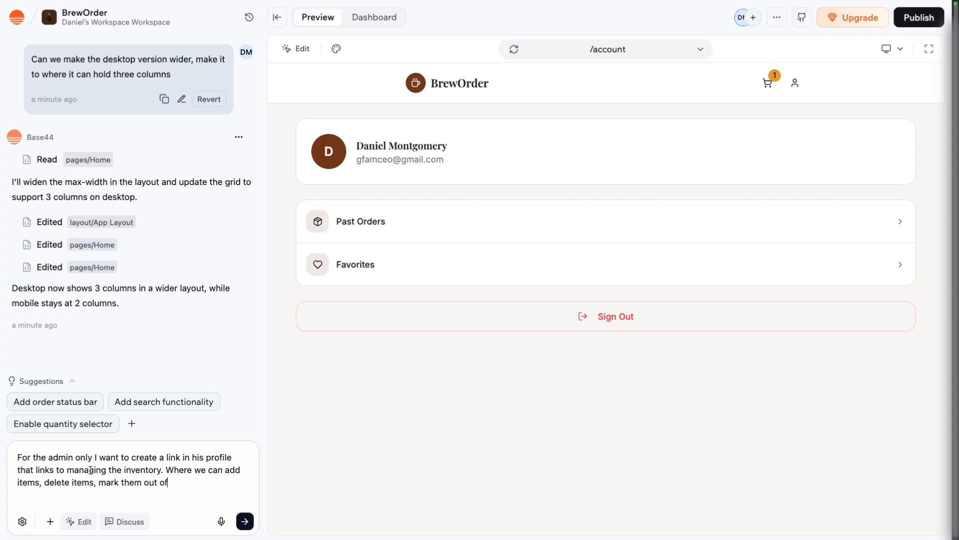
text( stock, etc.)
key(Return)
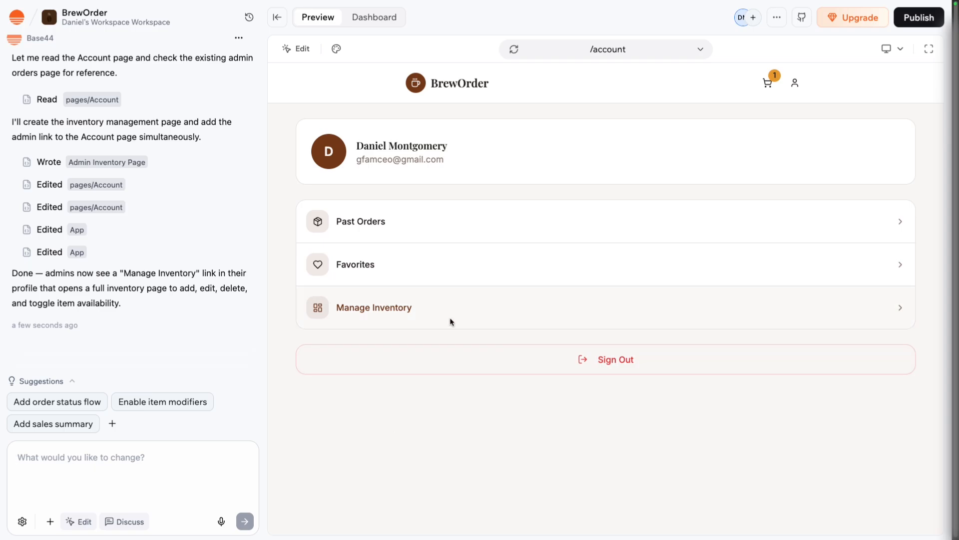
Open the Manage Inventory page from the account page and look through its item list.
click(430, 311)
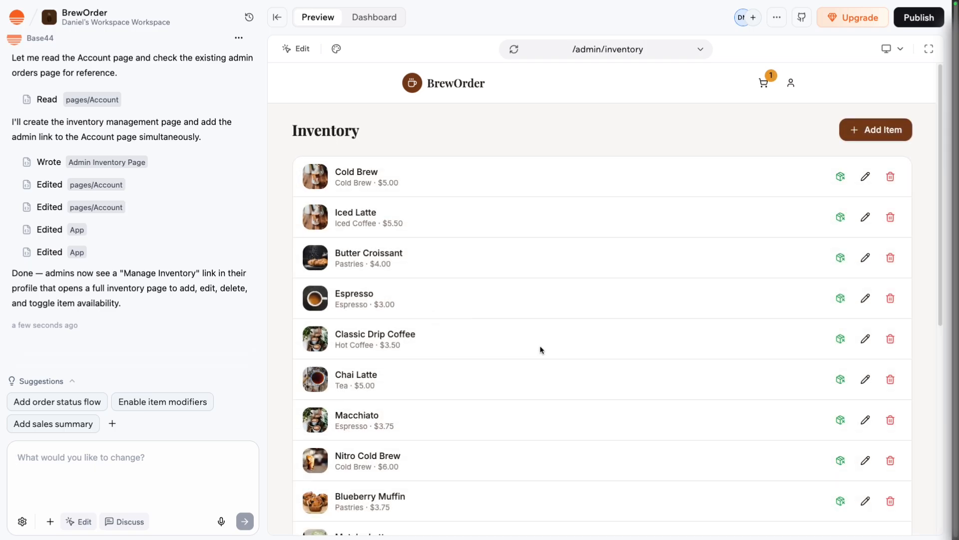
scroll(540, 350, down, 7)
scroll(542, 353, up, 5)
scroll(542, 352, up, 2)
scroll(501, 360, down, 1)
scroll(502, 360, up, 1)
Ask the AI to add the ability to search the inventory and separate the list by categories.
text(add the ability to search and separate cat categor)
key(BackSpace)
key(BackSpace)
key(BackSpace)
key(BackSpace)
key(BackSpace)
key(BackSpace)
key(BackSpace)
key(BackSpace)
text(y cateogrie)
key(BackSpace)
key(BackSpace)
key(BackSpace)
key(BackSpace)
key(BackSpace)
text(gories in list)
key(Return)
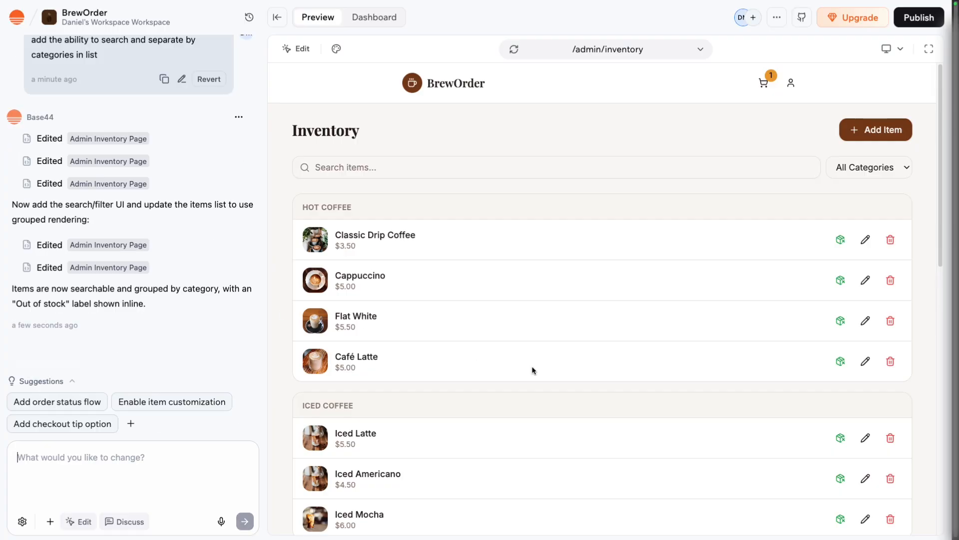
Look through the category groups in the updated inventory list.
scroll(555, 376, down, 5)
scroll(556, 381, down, 10)
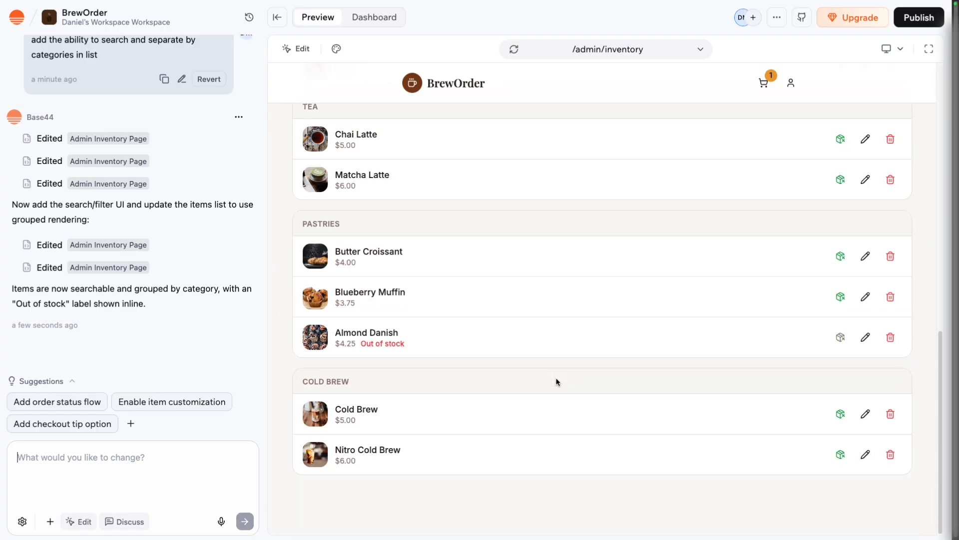
scroll(555, 383, up, 12)
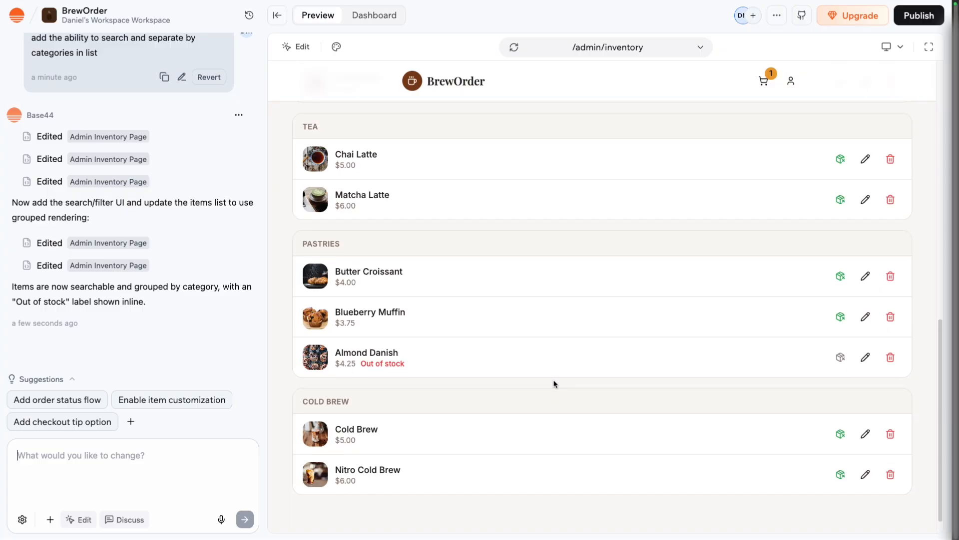
Test the stock toggles by marking Classic Drip Coffee and Cappuccino out of stock and back in stock.
scroll(554, 383, up, 3)
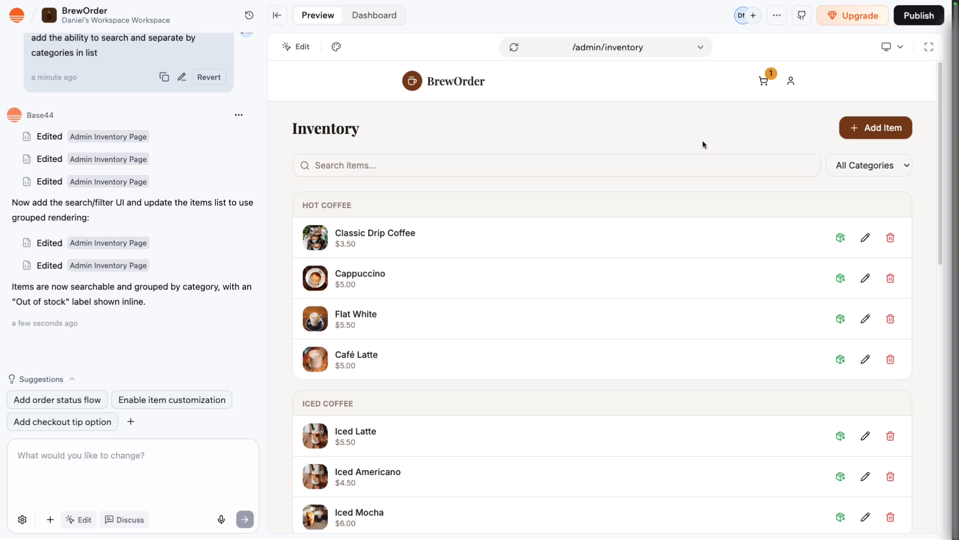
click(846, 247)
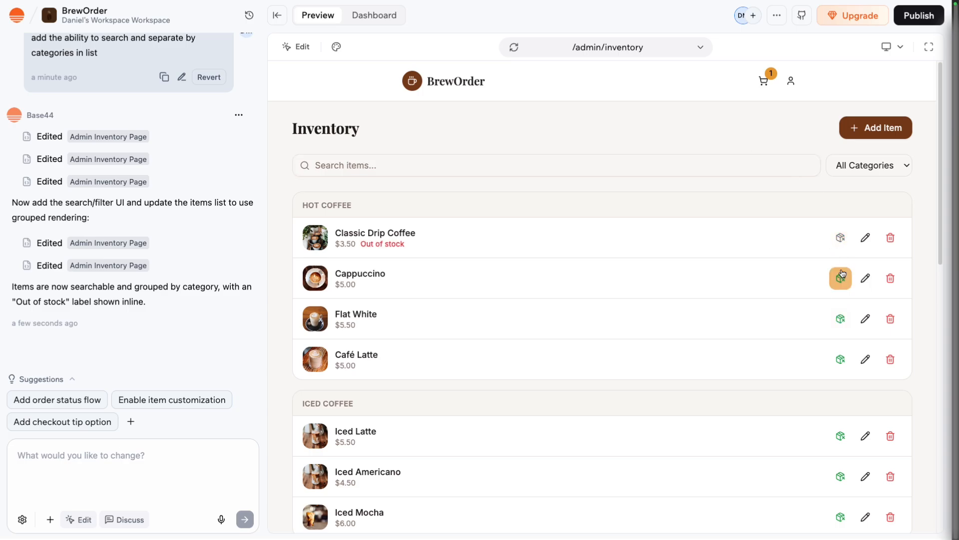
click(841, 246)
click(840, 277)
click(840, 278)
Edit Classic Drip Coffee in the inventory, setting its price to 4.50, and save the item.
click(864, 240)
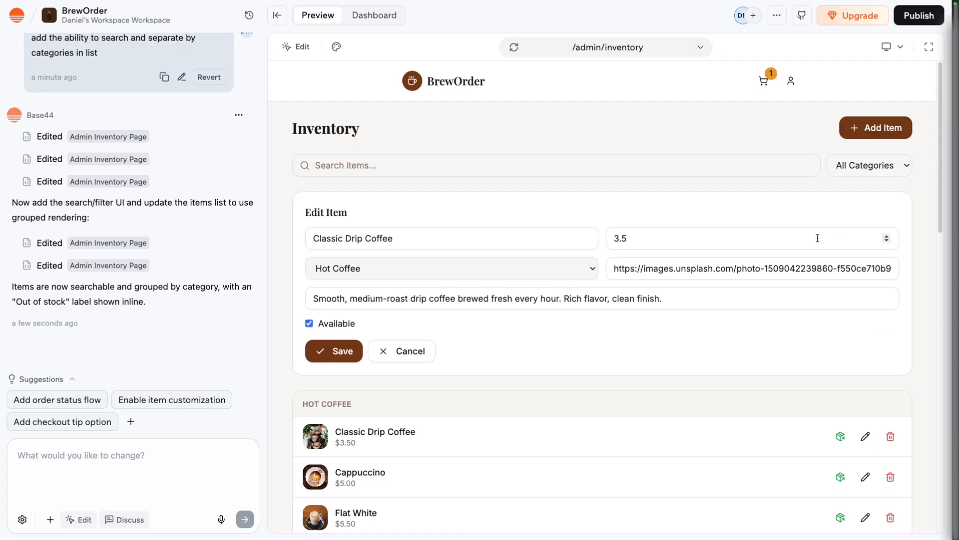
click(621, 239)
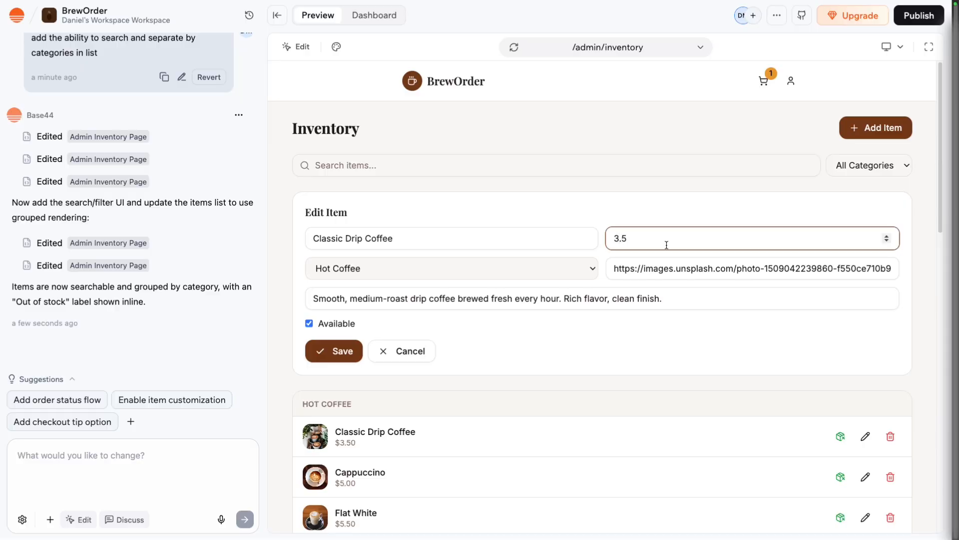
click(343, 352)
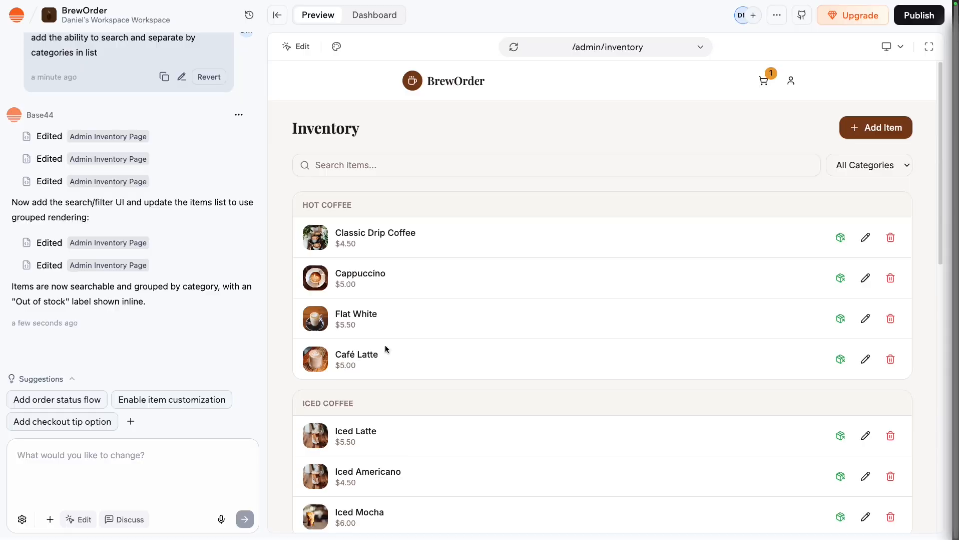
Set the price of Classic Drip Coffee back to 3.50 and save the item.
click(865, 238)
click(617, 239)
key(BackSpace)
text(3.5)
click(350, 351)
Try the delete prompt on Classic Drip Coffee and ask the AI for an in-app styled pop up warning when deleting an inventory item.
click(888, 238)
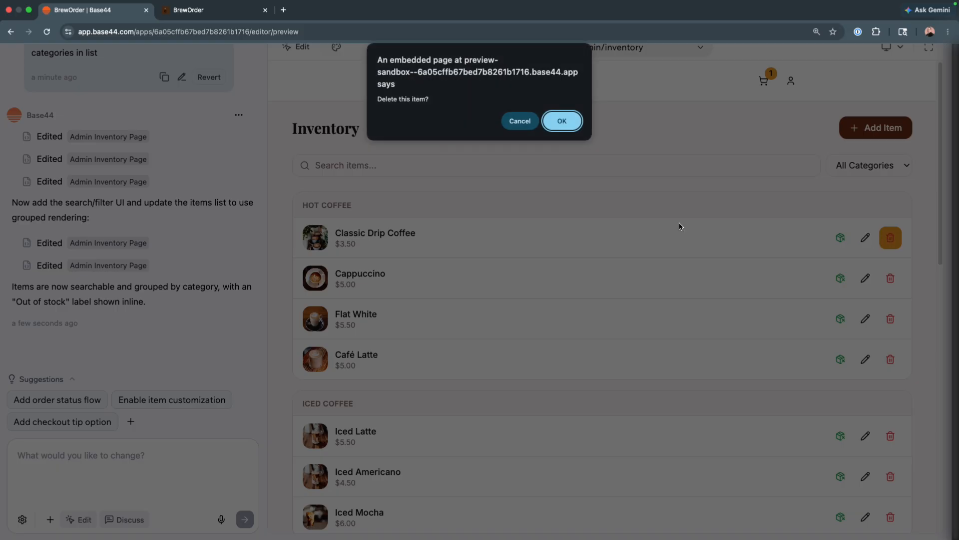
click(563, 120)
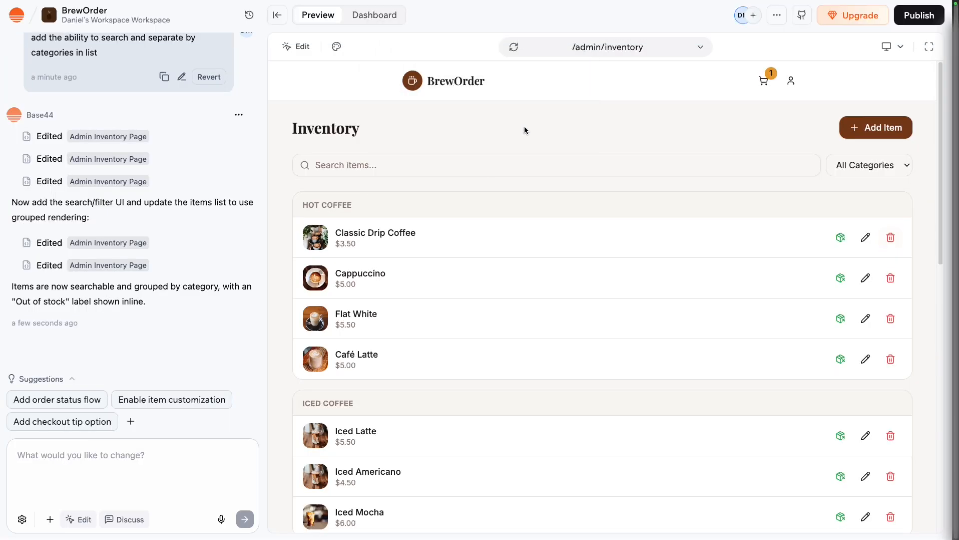
click(167, 464)
text(Create a in app styled pop up)
key(BackSpace)
text(up warning when deleting a )
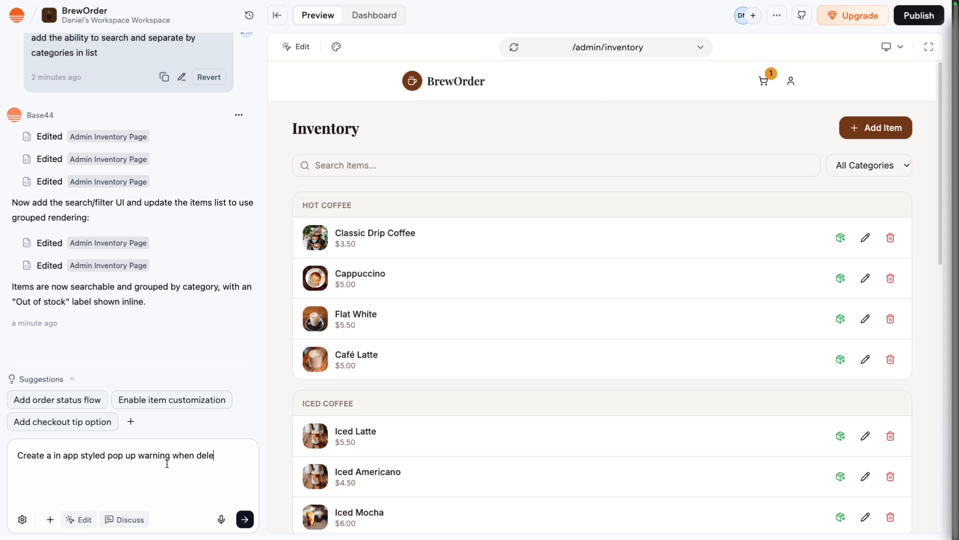
text(inventory item)
key(Return)
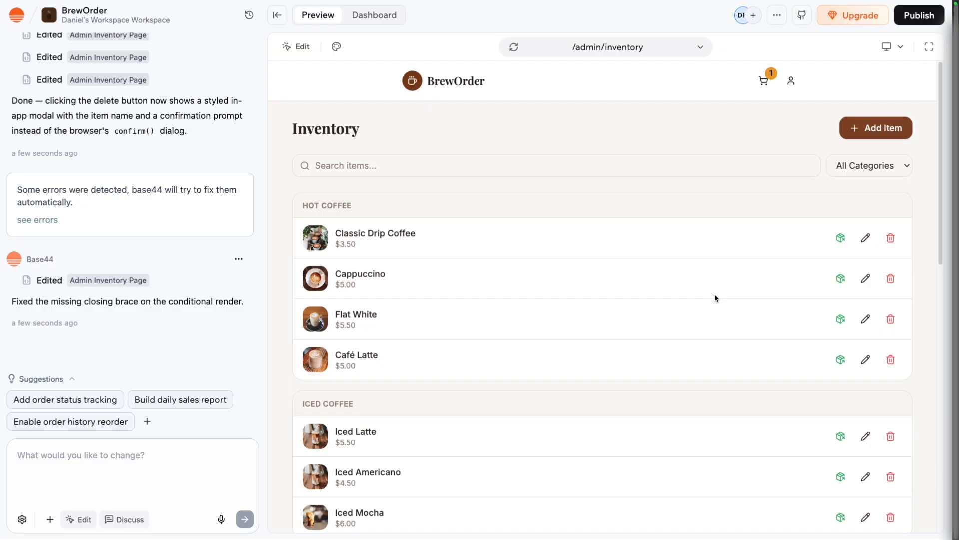
Open the new delete warning for Classic Drip Coffee and cancel the deletion.
click(889, 240)
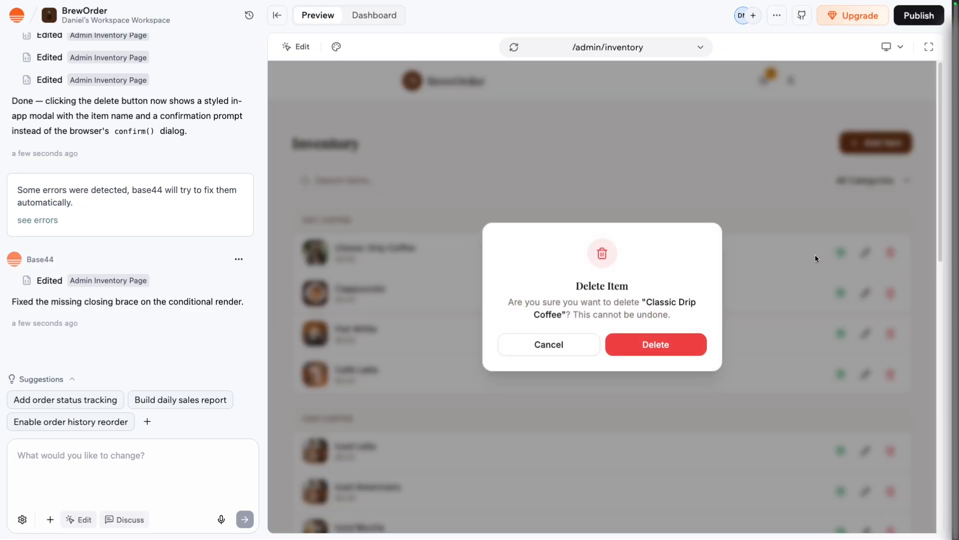
click(570, 350)
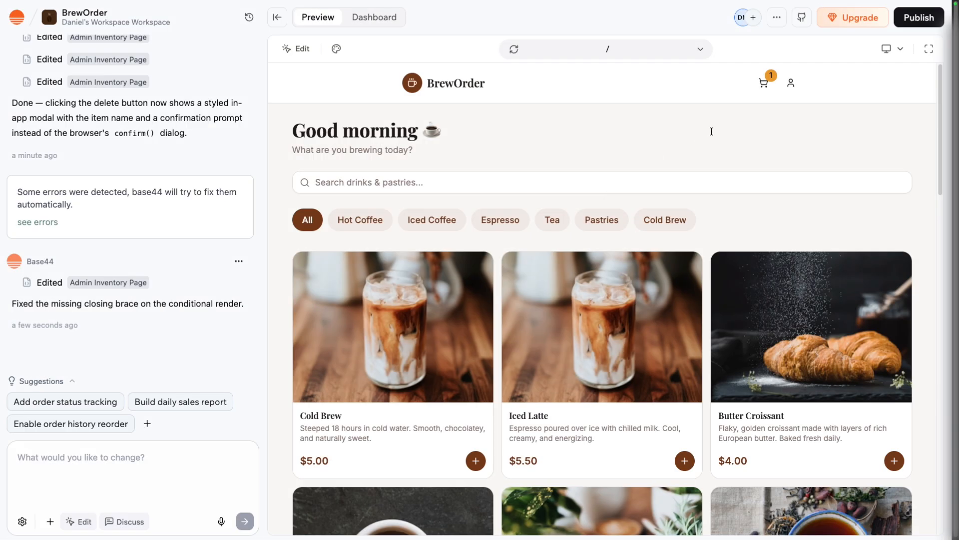
Open the publishing options and copy the app's web link.
click(909, 29)
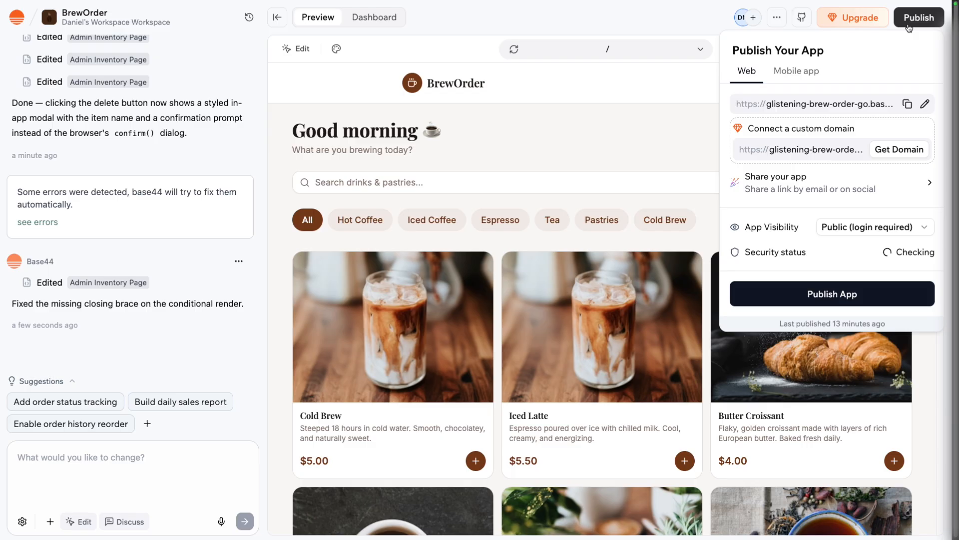
click(907, 106)
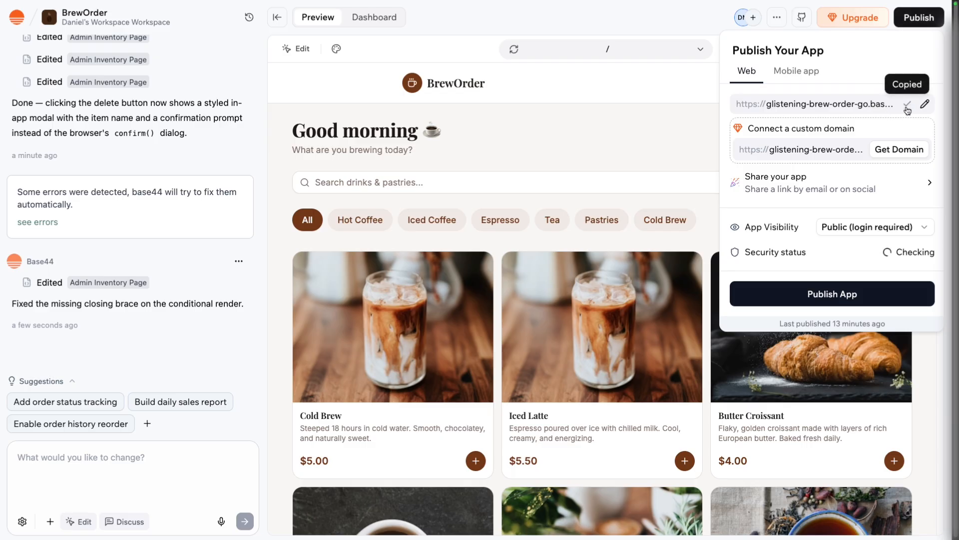
click(699, 100)
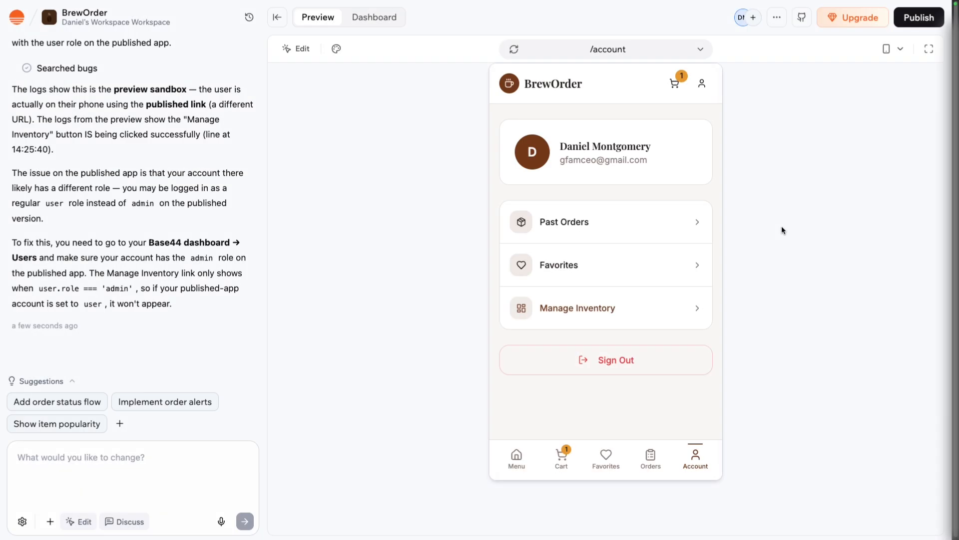
Ask the AI for a management section for manage inventory, plus a manage orders link to set statuses such as preparing, ready for pick up and completed.
click(146, 478)
text(Create a m)
text(anagement section for mana)
text(ge inventory and then add a l)
text(ink to manage order)
text(s ()
text(set s)
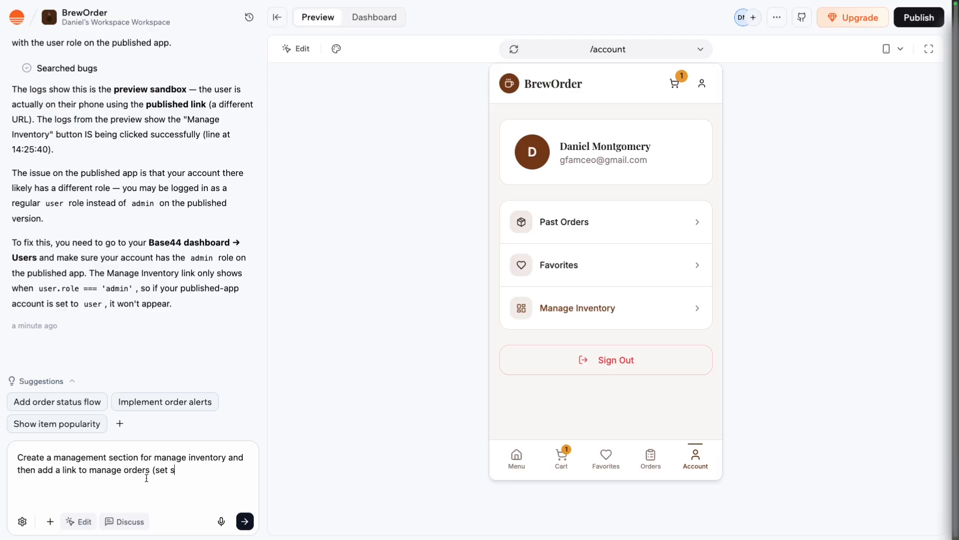
text(tatus such preparing, read for pick up, completed, etc.))
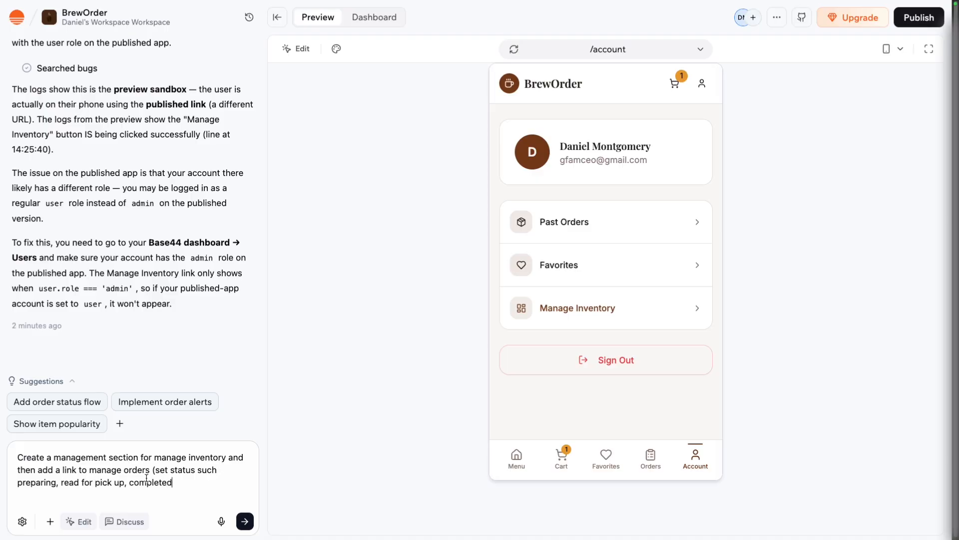
key(Return)
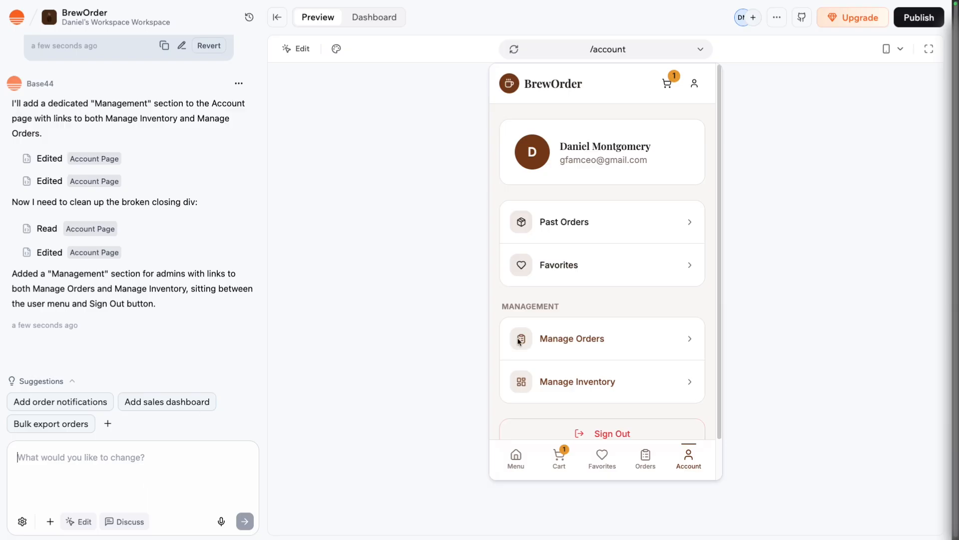
Start preparing the Iced Latte order from the Manage Orders page and check its status in the customer's past orders.
click(573, 340)
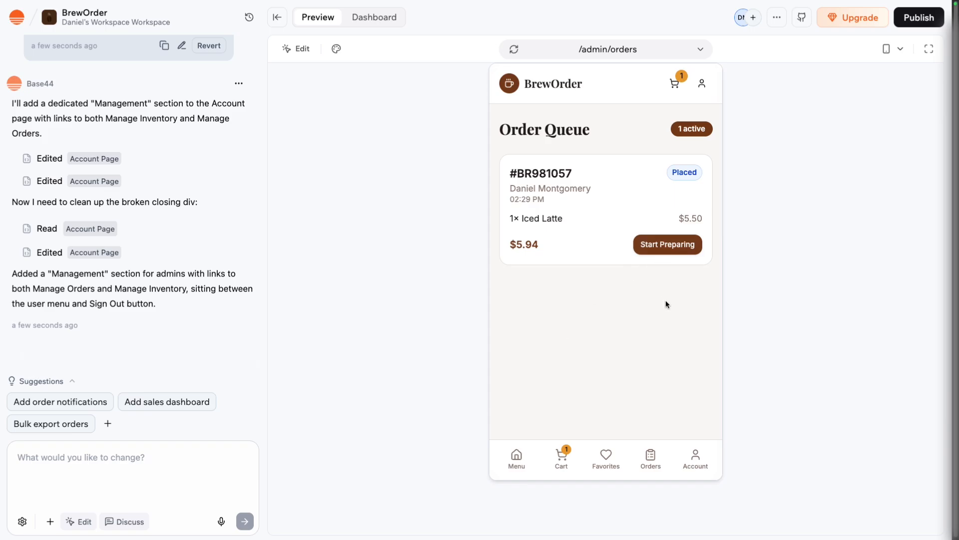
click(692, 252)
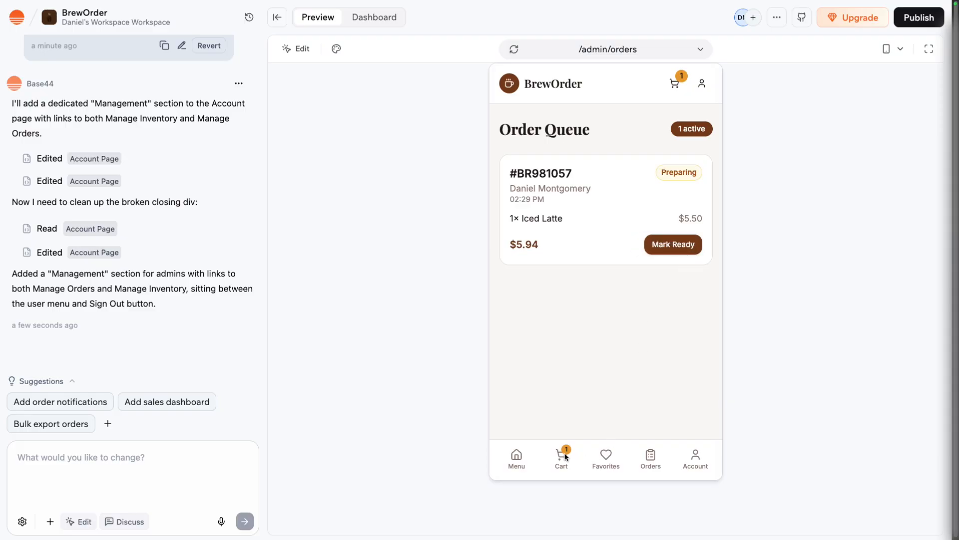
click(650, 456)
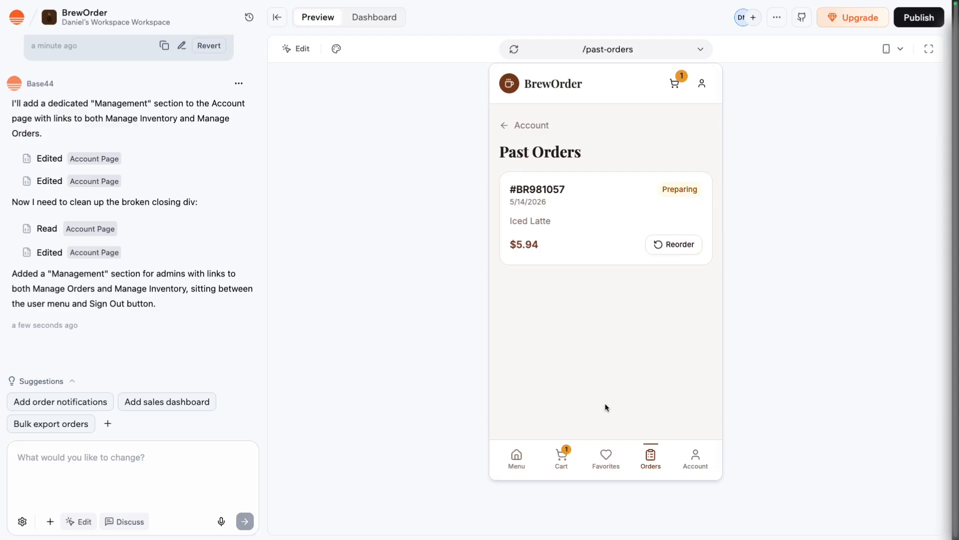
From the account page, look at Manage Inventory in the mobile layout and return to Manage Orders.
click(702, 458)
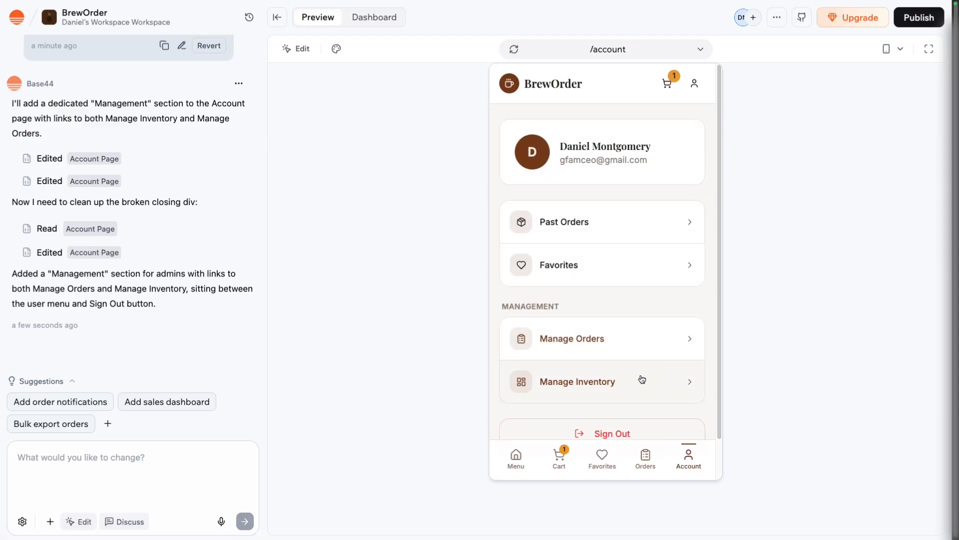
click(641, 378)
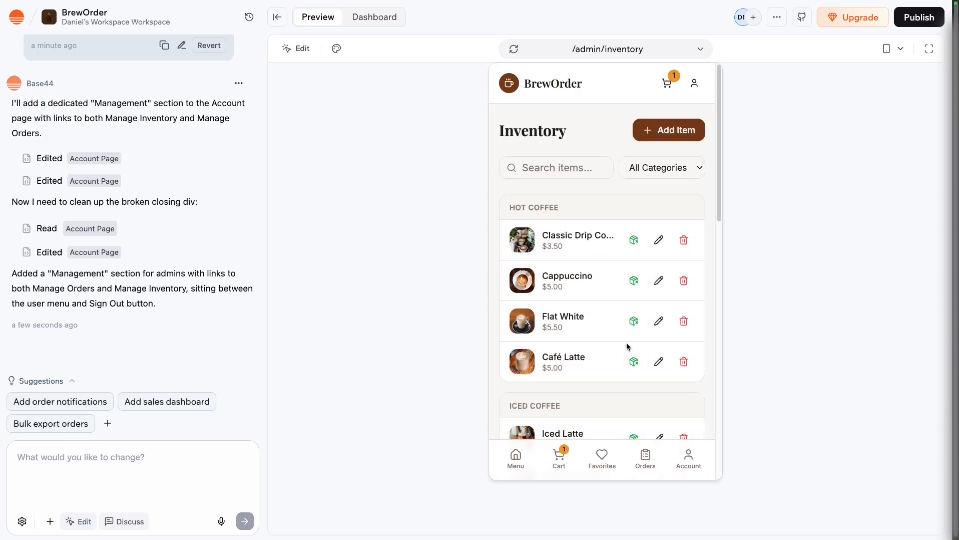
click(689, 464)
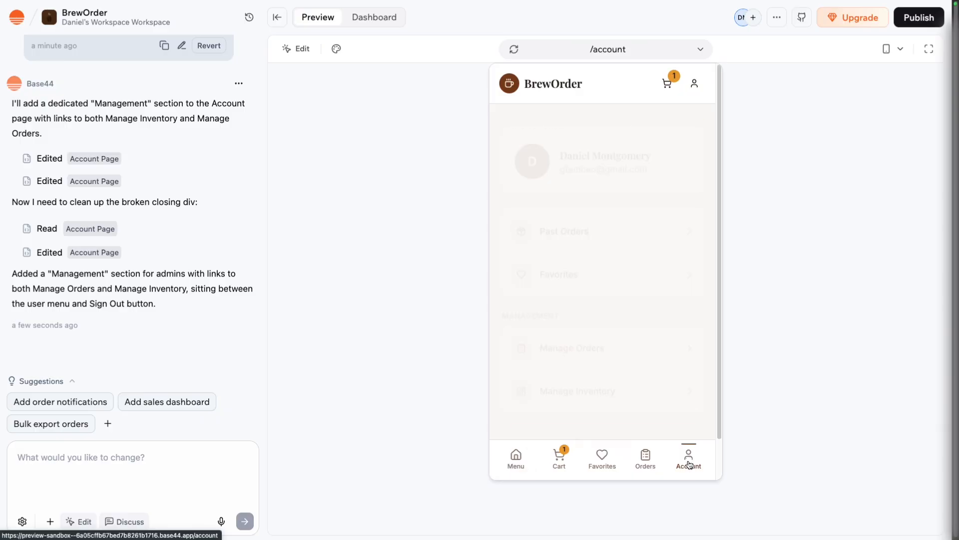
click(623, 350)
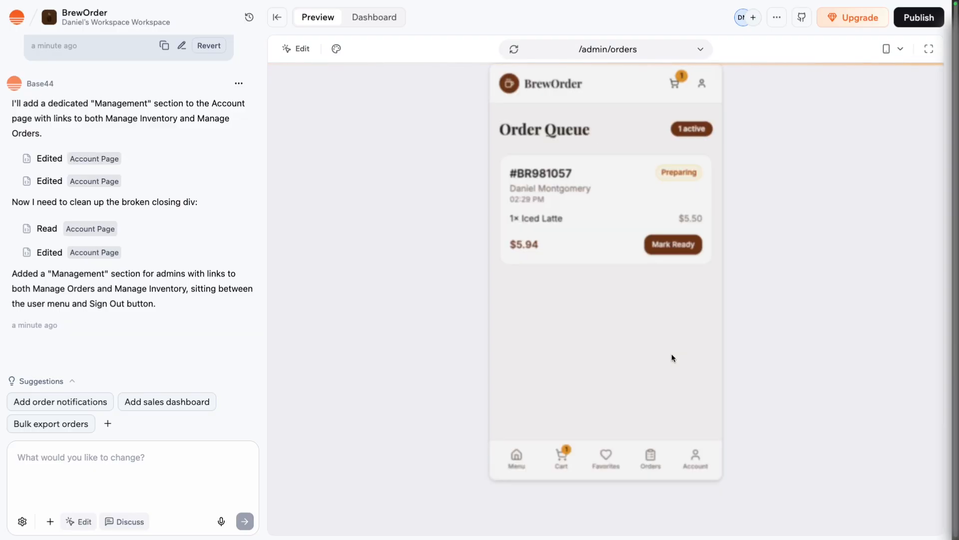
Publish the updated app and close the publishing options.
click(914, 26)
click(867, 296)
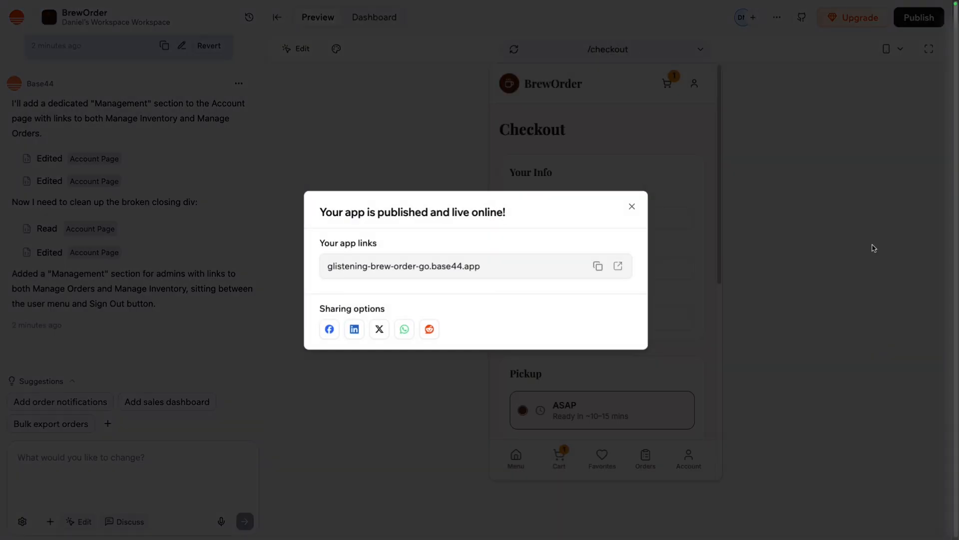
click(634, 208)
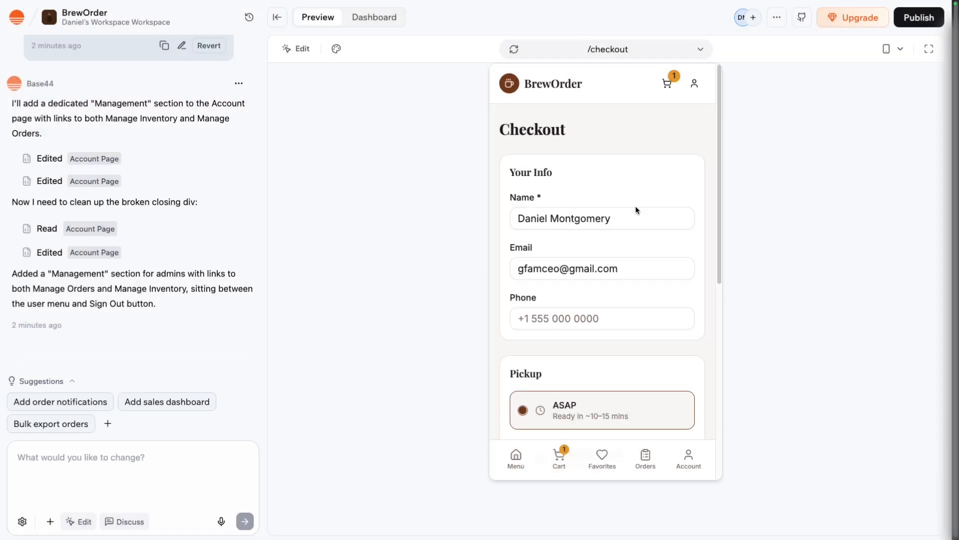
Ask the AI to integrate Stripe for actual customer purchases so customers can place orders, and approve the Stripe installation.
click(207, 464)
text(I want to integrate stripe for actual customer purchases, I Want them to be able to place or)
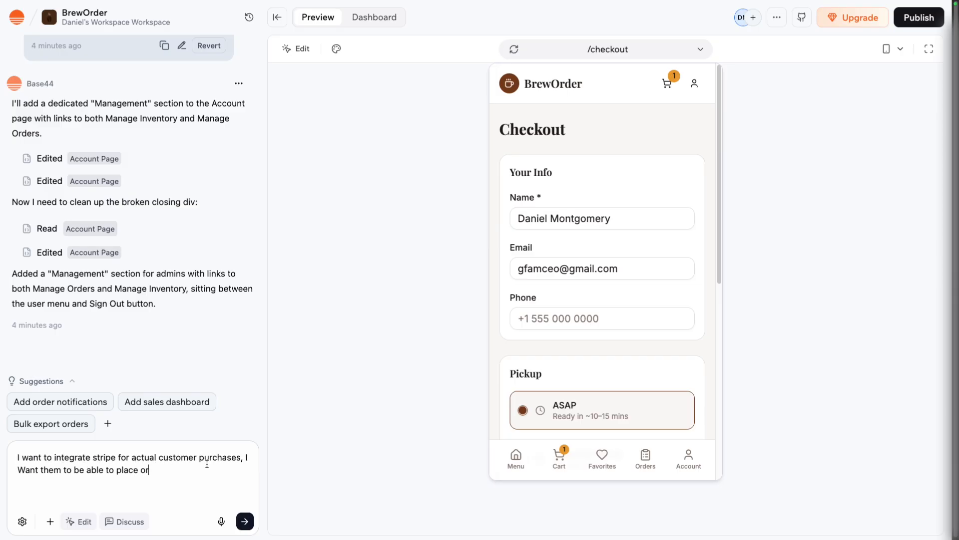
text(ders)
key(Return)
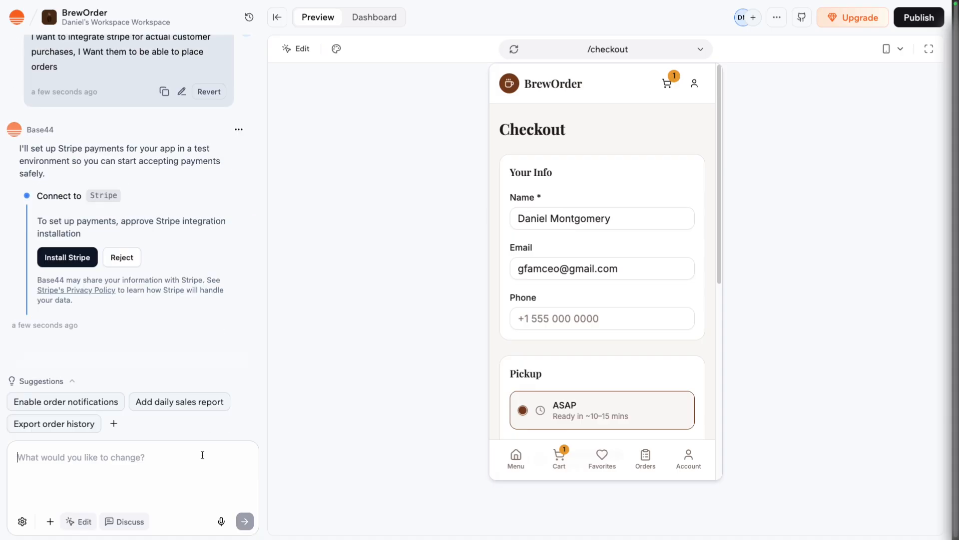
click(76, 263)
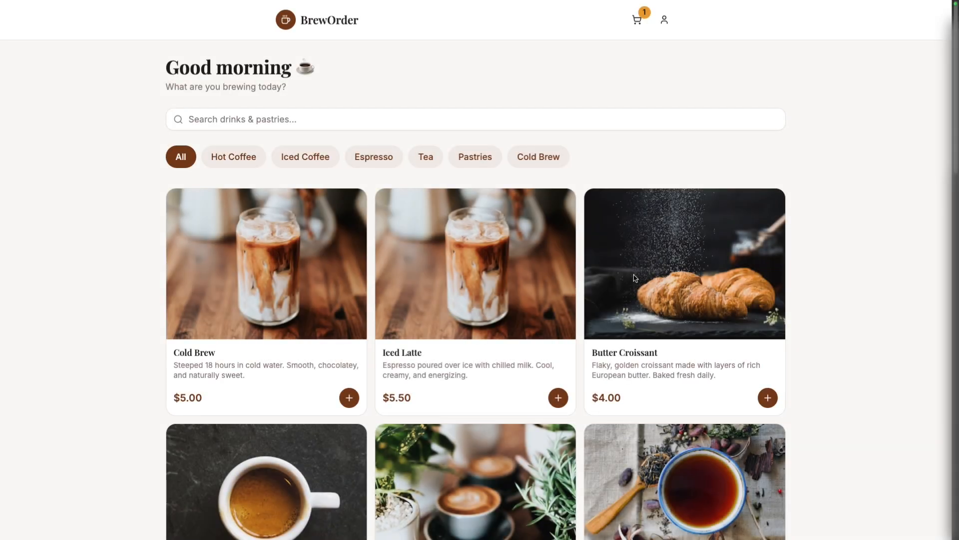
Add a Butter Croissant and an Iced Latte to the cart and remove the Nitro Cold Brew from it.
click(767, 397)
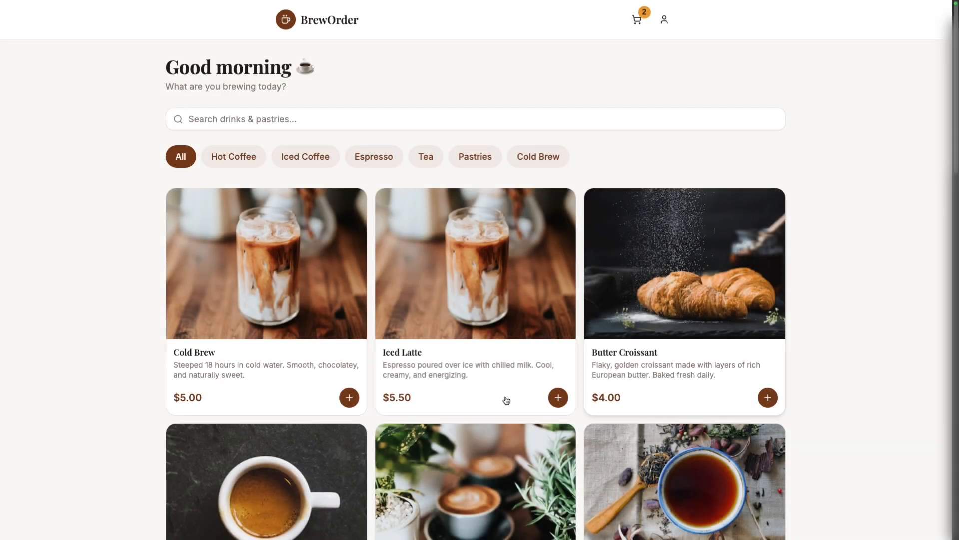
click(558, 398)
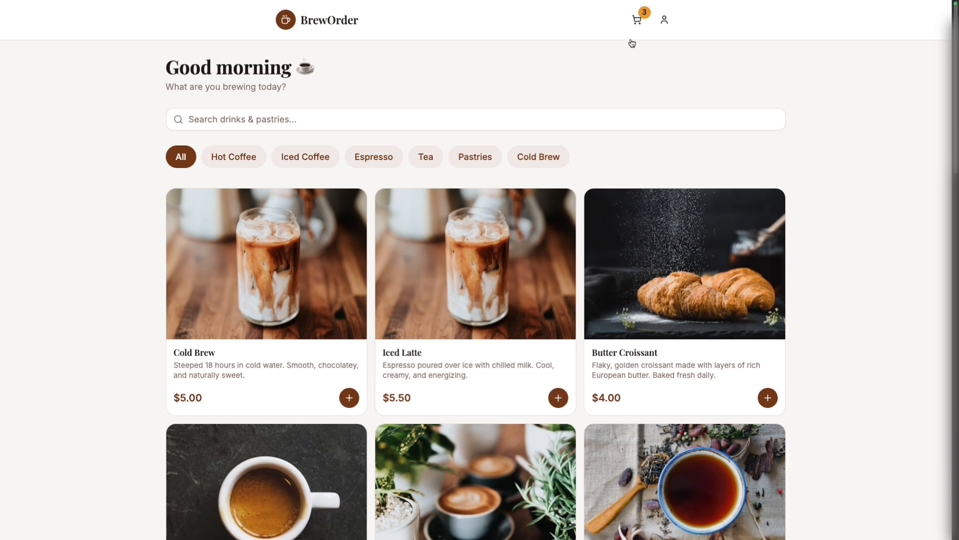
click(638, 23)
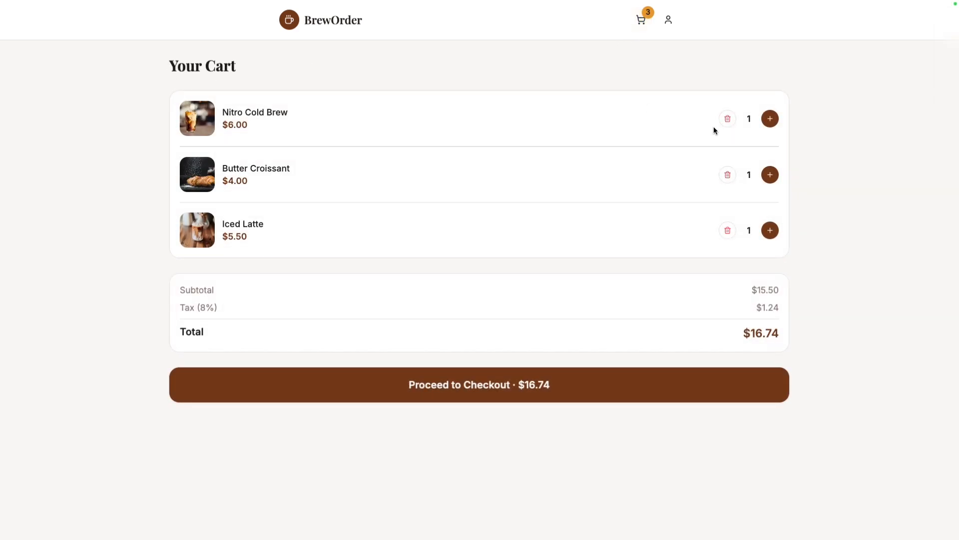
click(728, 118)
Proceed to checkout with the cart, keep ASAP pickup and Credit / Debit Card, and continue to the Stripe payment page.
click(642, 340)
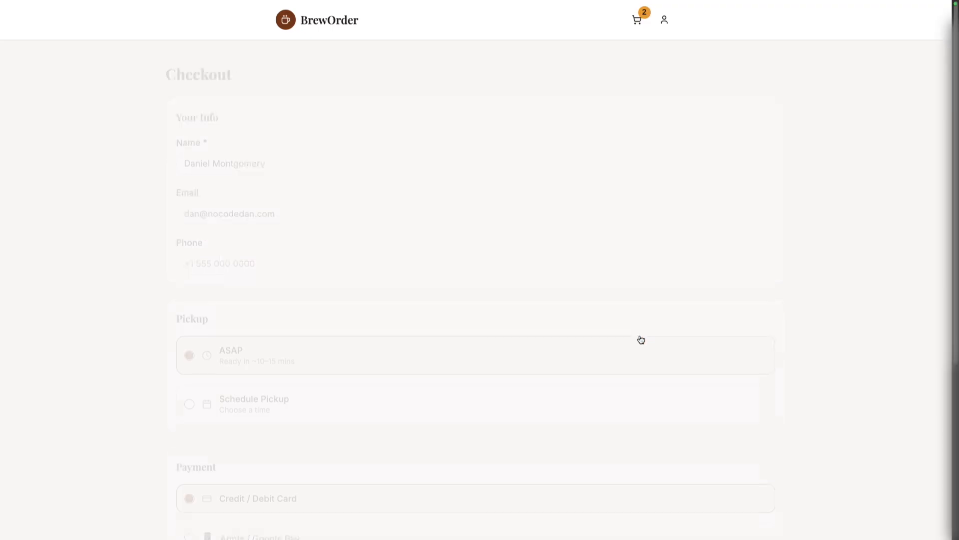
scroll(688, 296, down, 3)
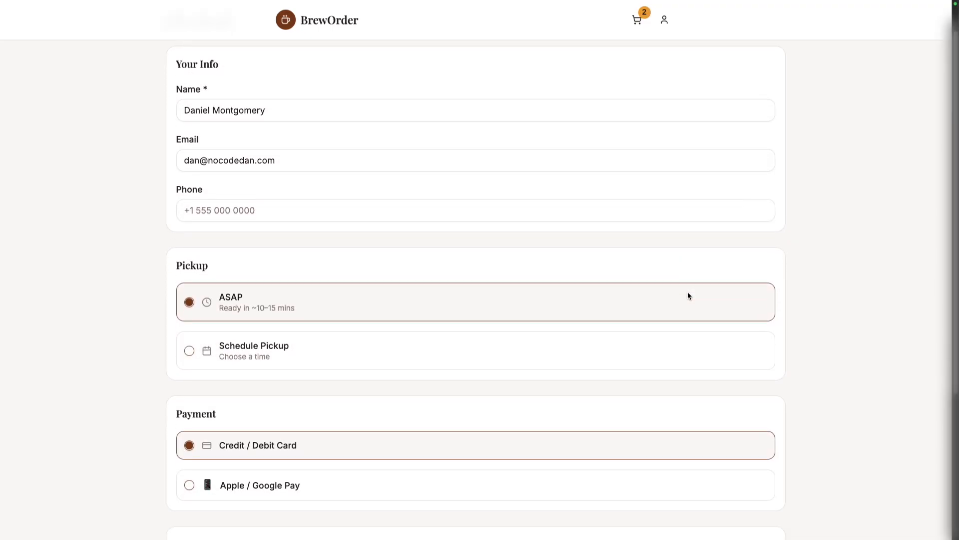
scroll(512, 356, down, 2)
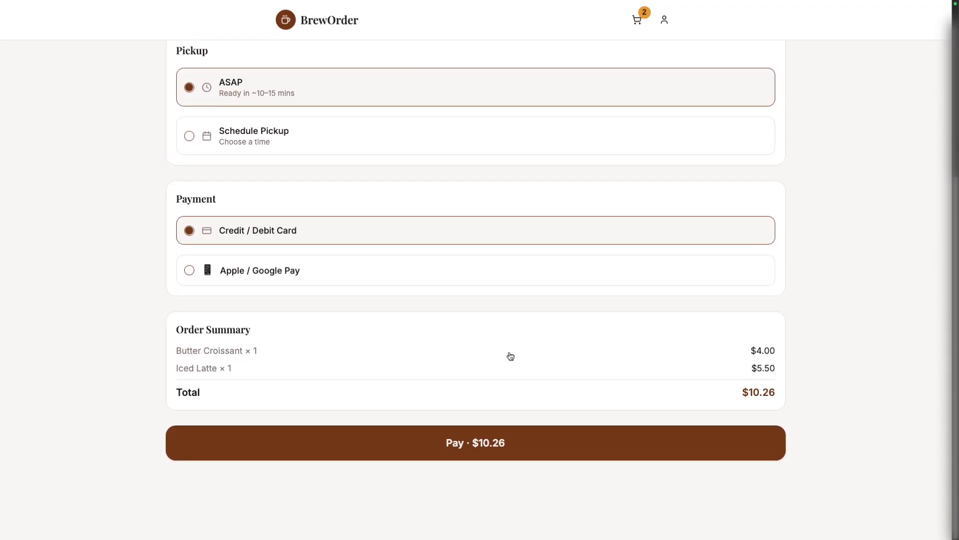
click(478, 445)
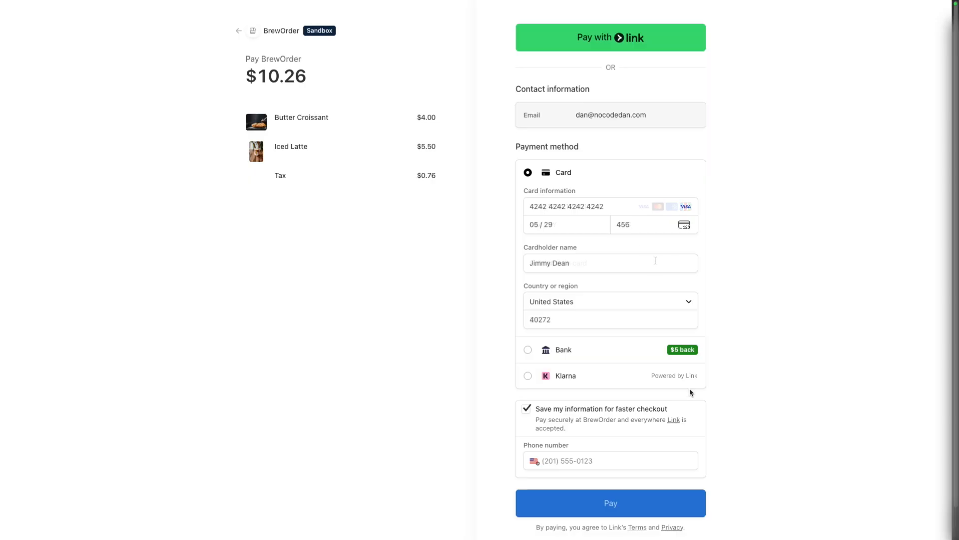
Pay for the order with the test card details, cardholder details and phone number, and open its order status tracking.
click(630, 460)
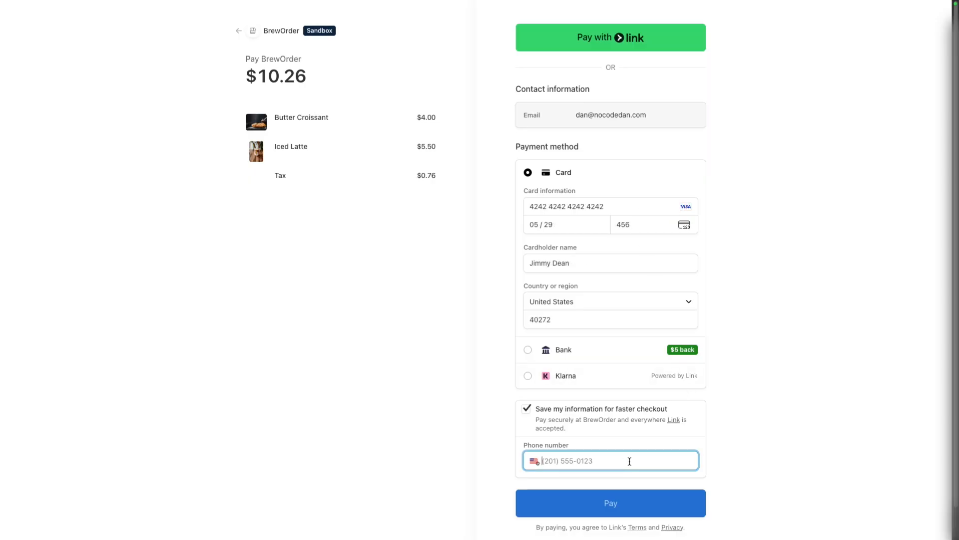
text(5025555555)
key(Return)
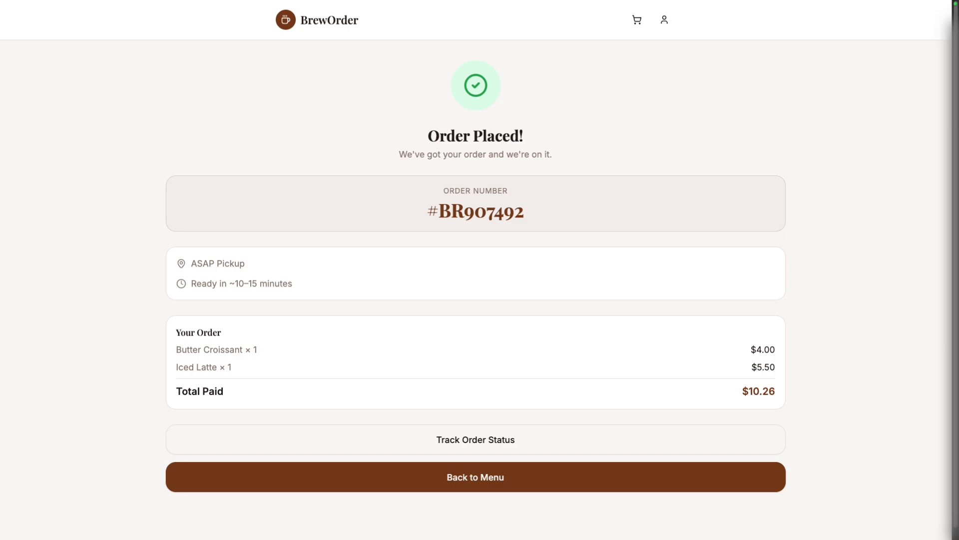
click(477, 440)
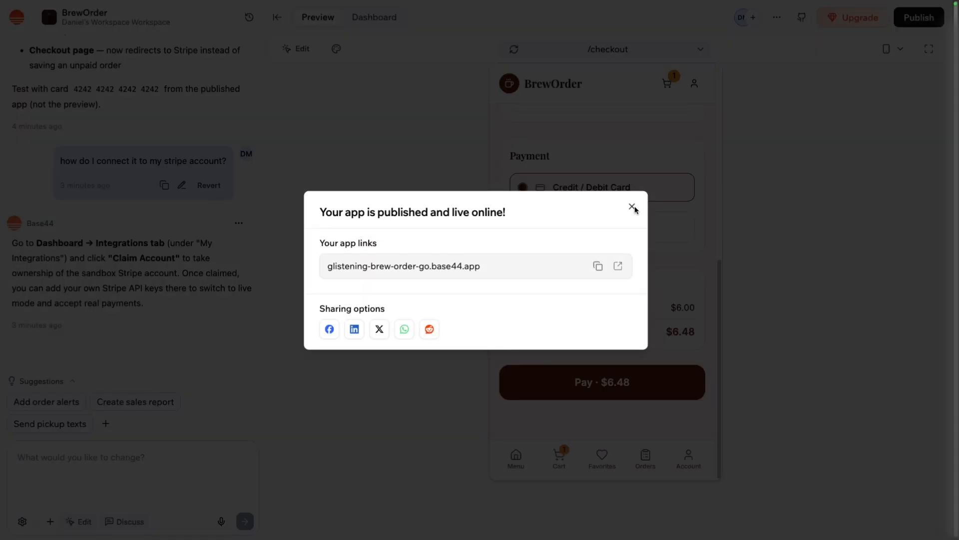
click(632, 208)
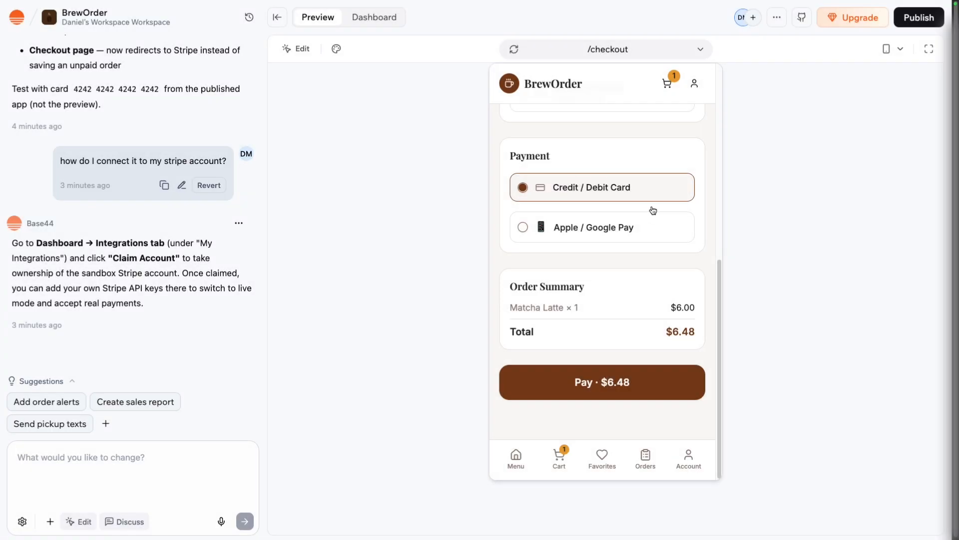
Claim the Stripe sandbox from the app's integrations to go live, without copying anything from the sandbox to the live account.
click(375, 20)
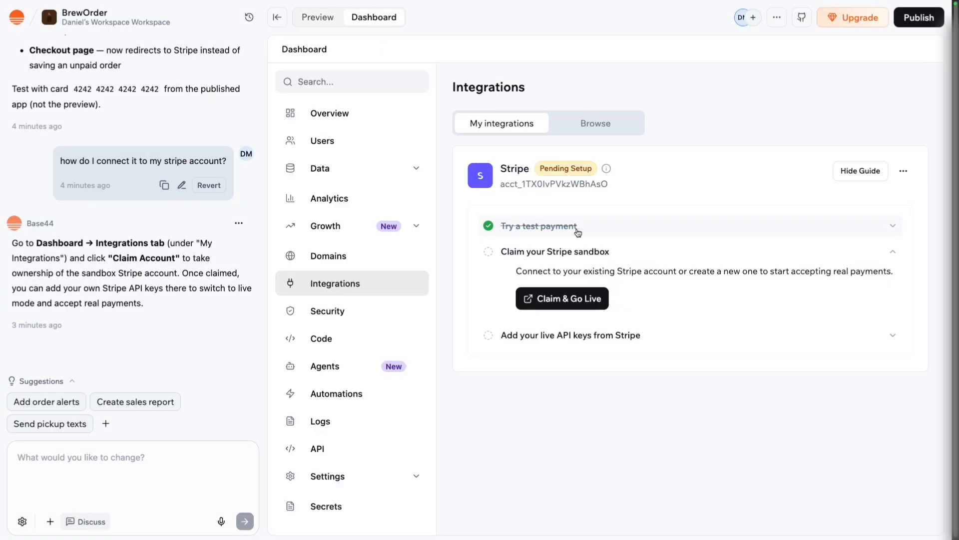
click(595, 299)
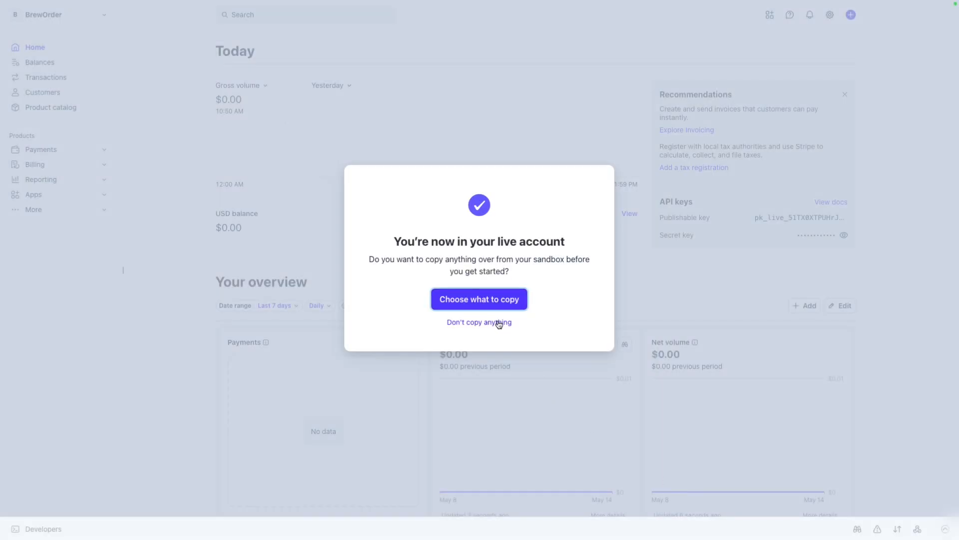
click(499, 322)
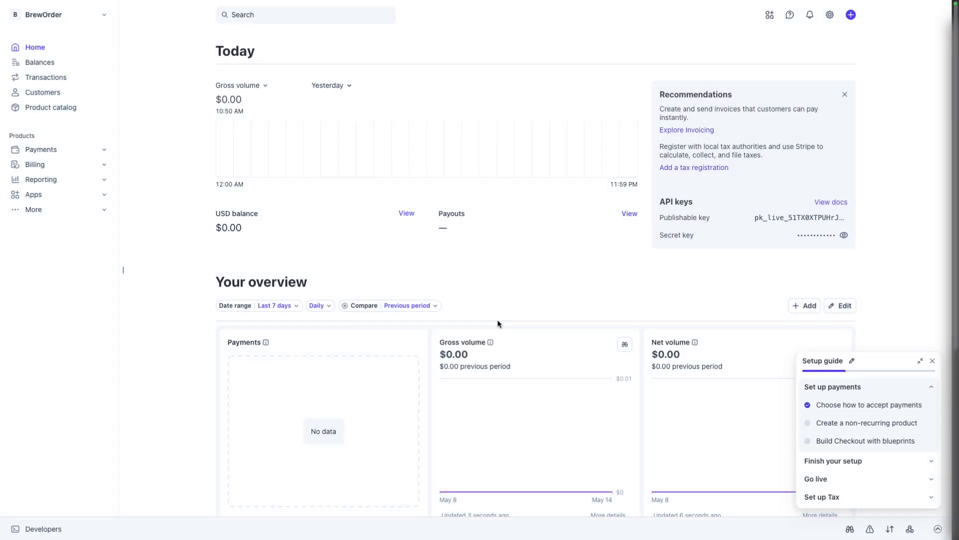
Minimize the Stripe setup guide, reveal the live secret key and copy it.
click(921, 360)
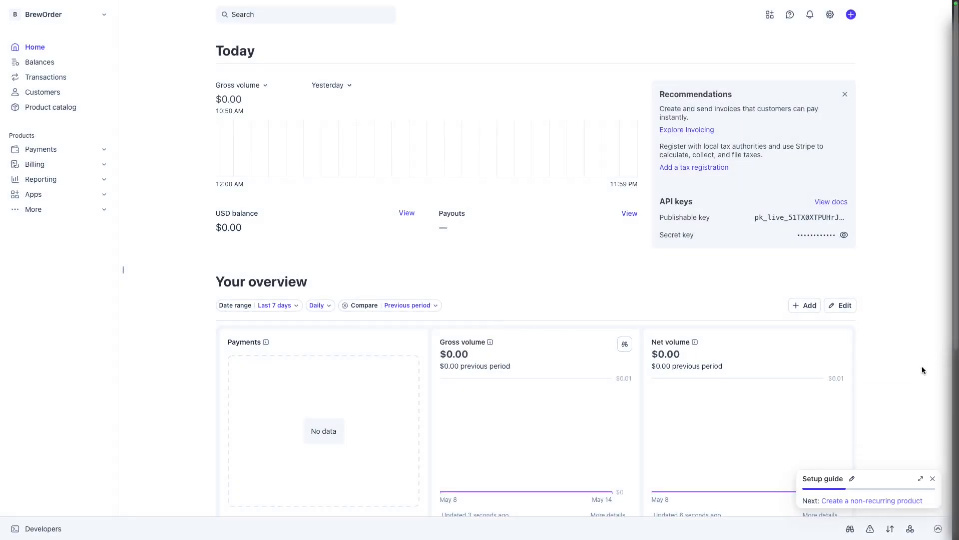
click(844, 235)
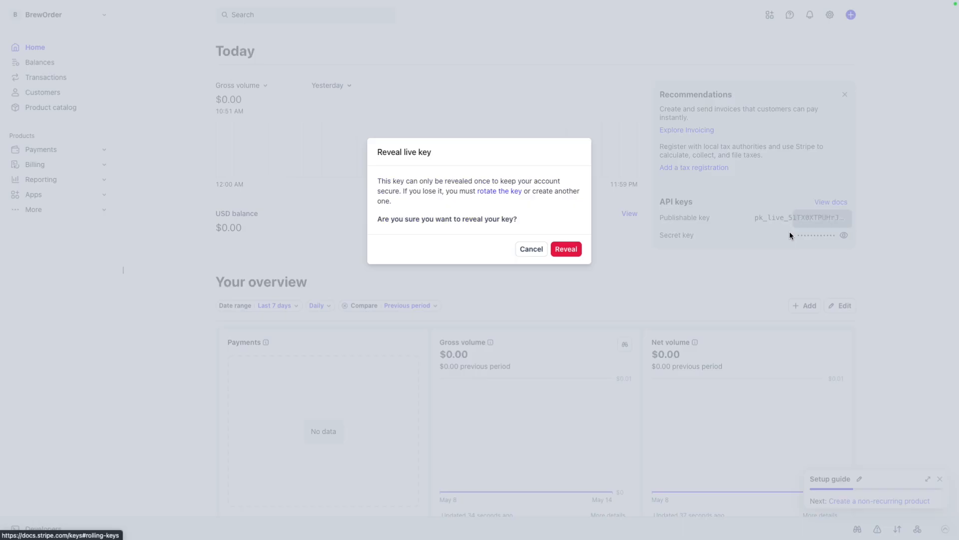
click(554, 248)
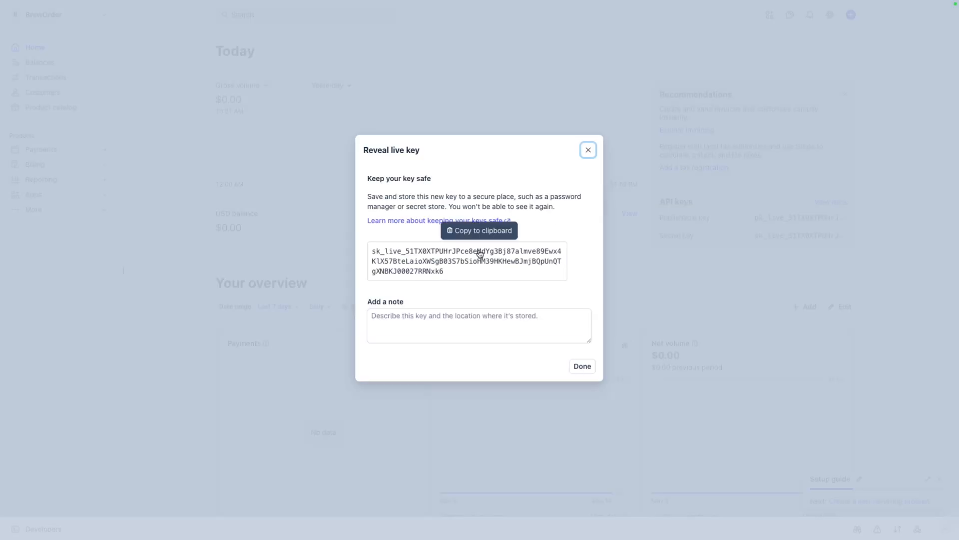
click(481, 251)
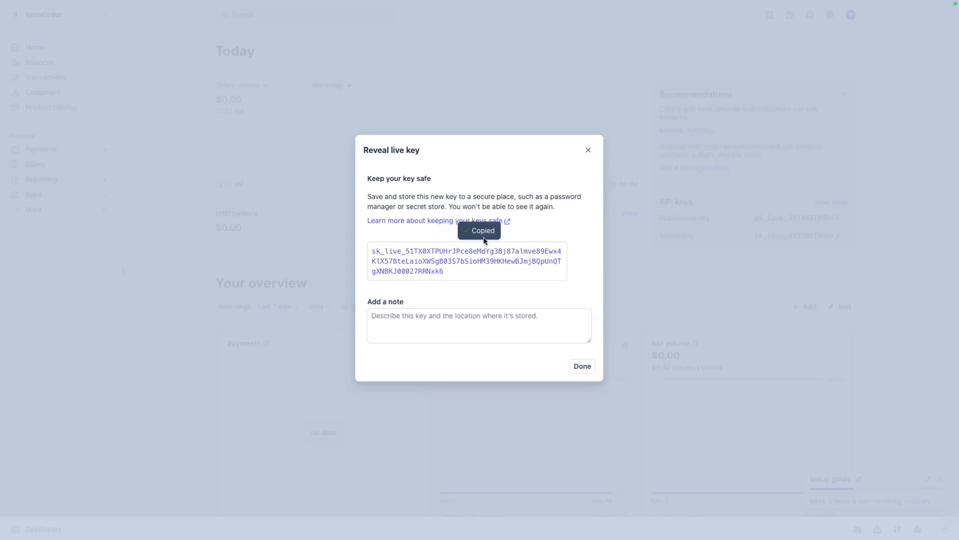
Paste the live publishable and secret keys into the Stripe integration, save them, and decline the offers to store the login.
click(580, 400)
key(super+v)
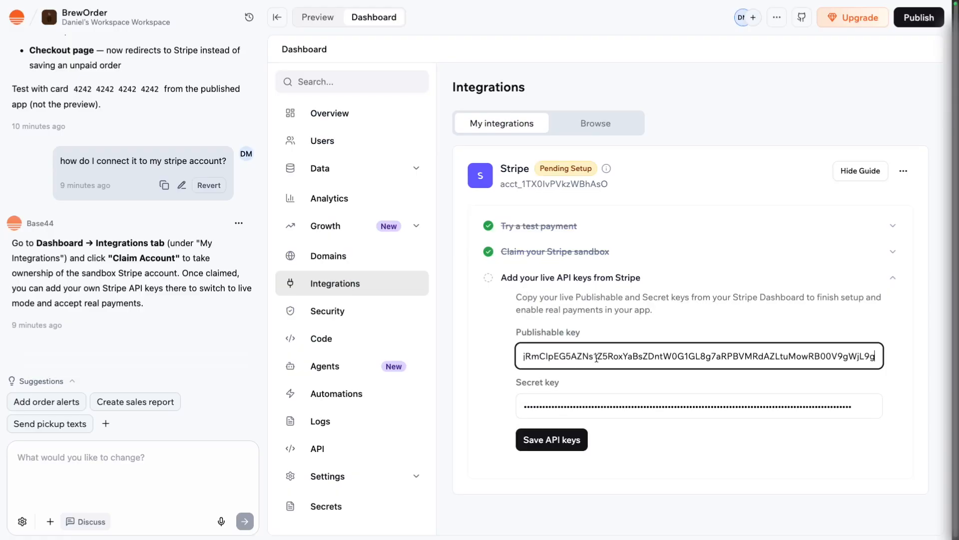
click(560, 438)
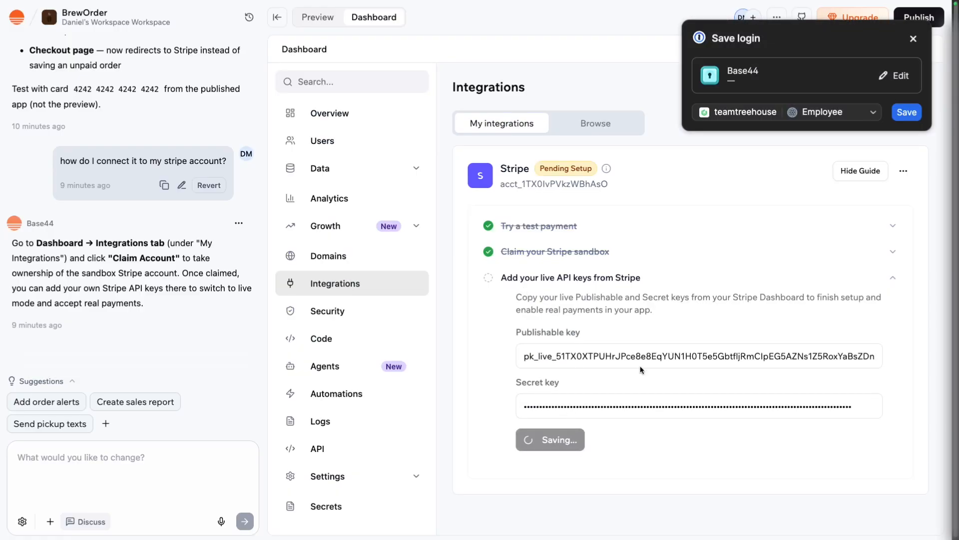
click(913, 39)
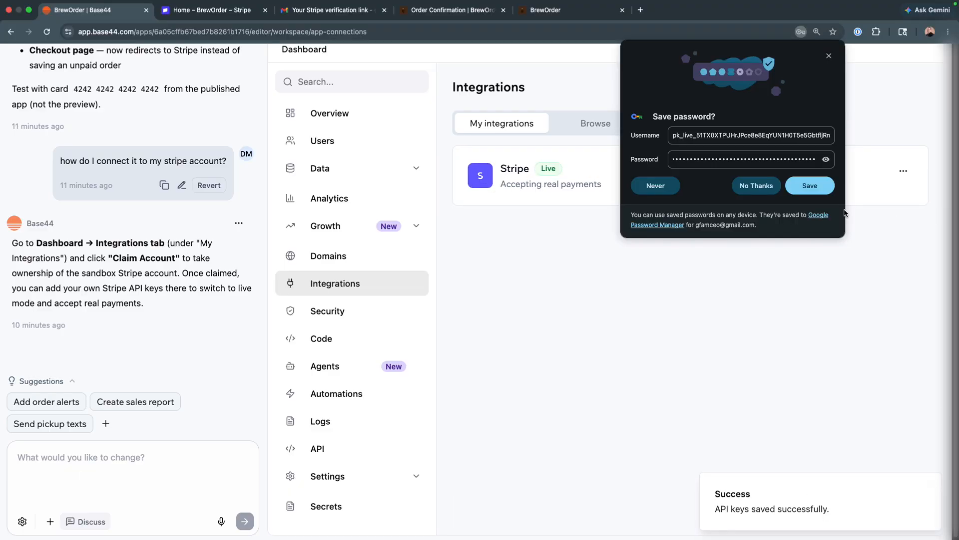
click(756, 186)
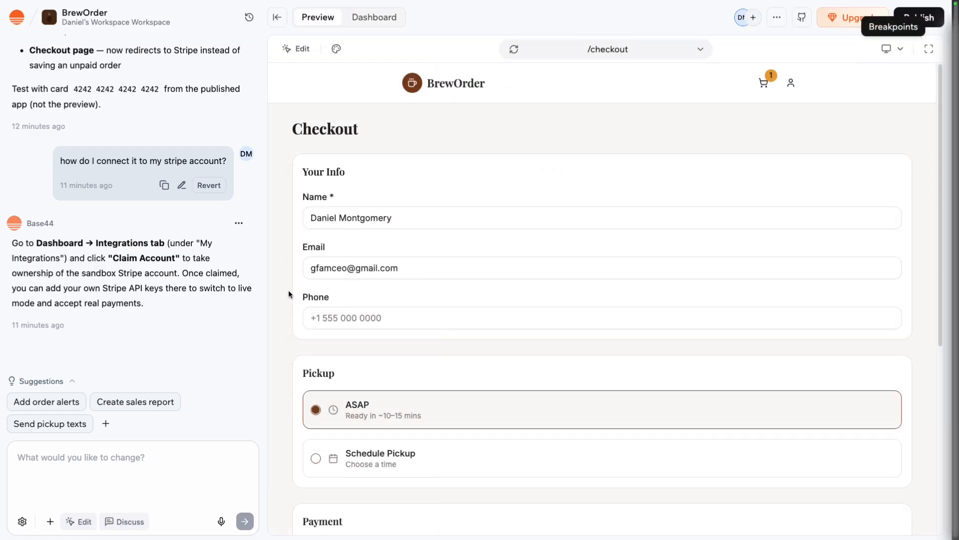
Ask the AI to "make top navigation (logo and menu items) as wide as website body".
click(82, 463)
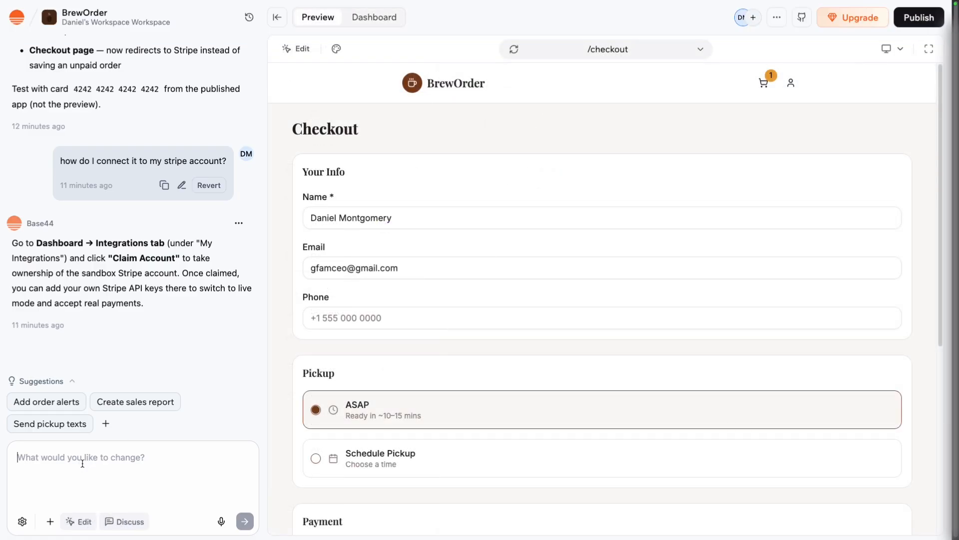
text(make top n)
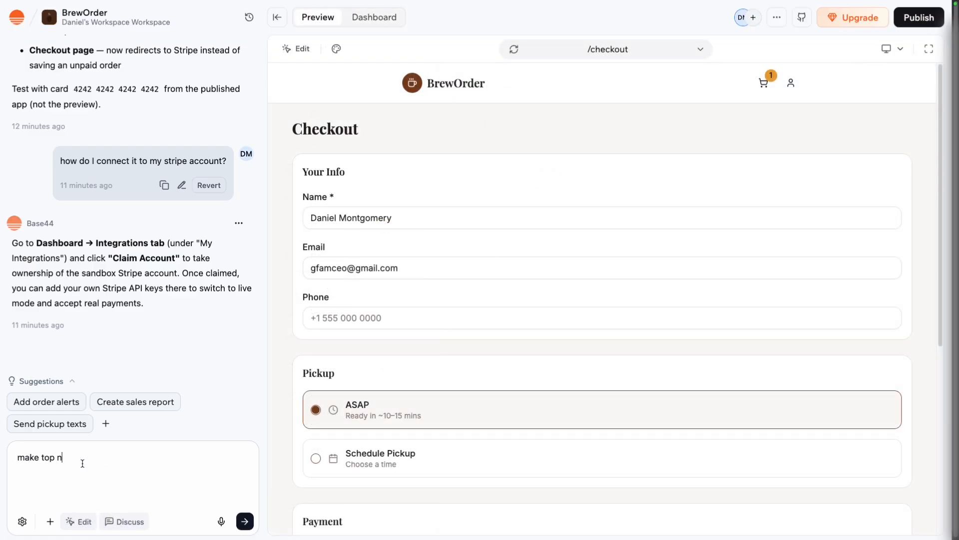
text(avigation (logo and menu items))
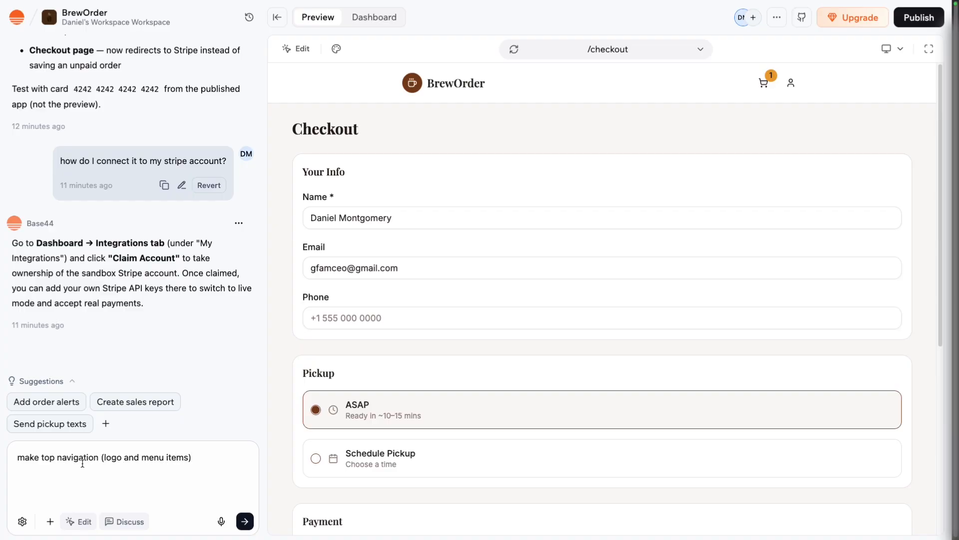
text( as wide as website body)
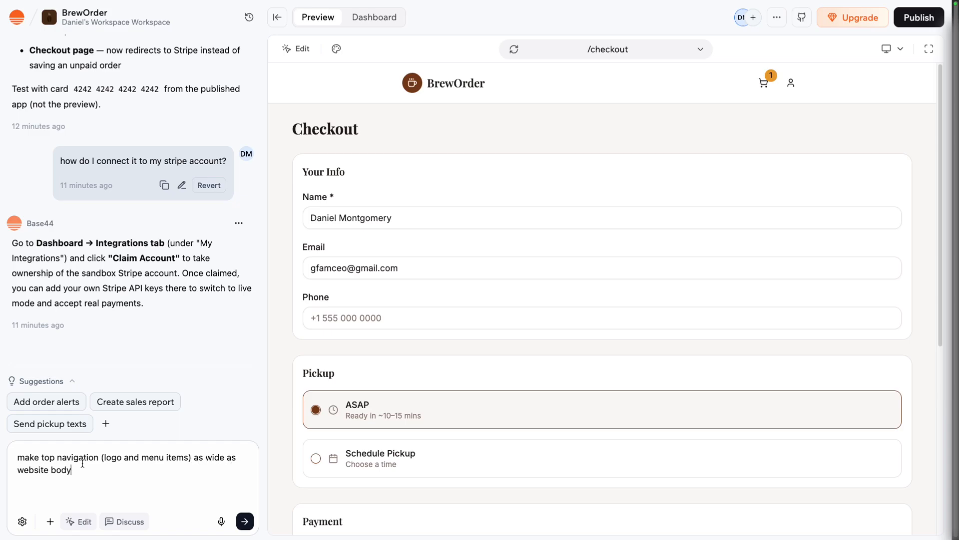
key(Return)
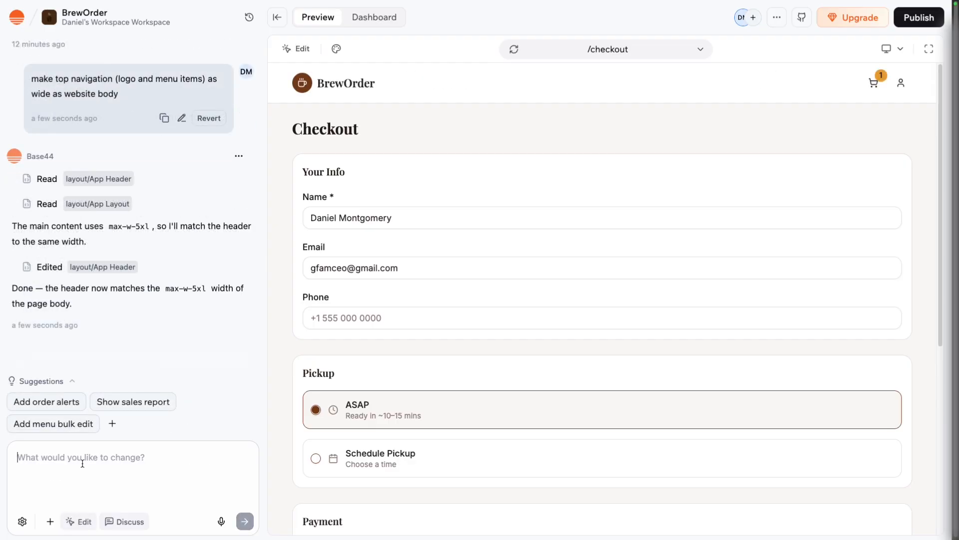
Ask the AI to have progress tracker updates update in app view with a pop-up and push notifications on mobile devices.
text(I want the pr)
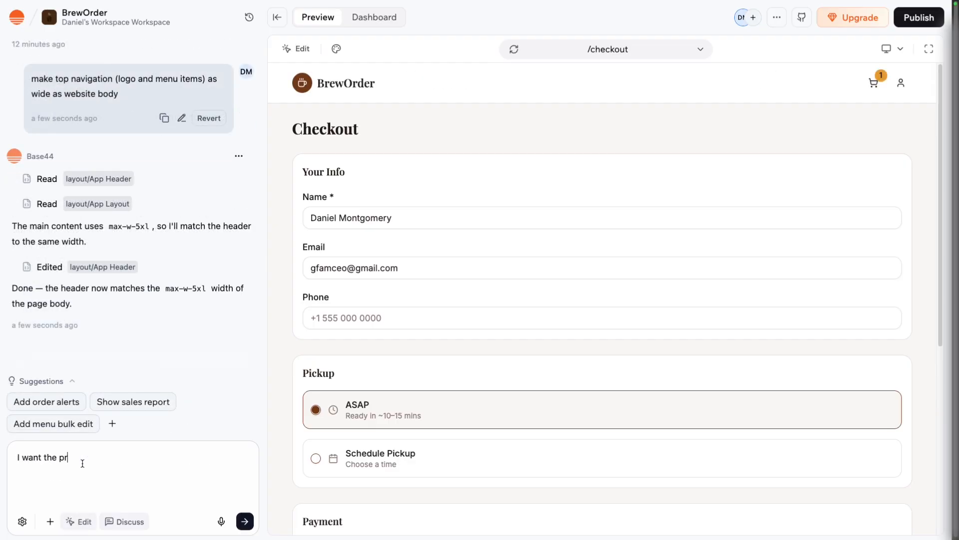
text(ogress tracker updates to )
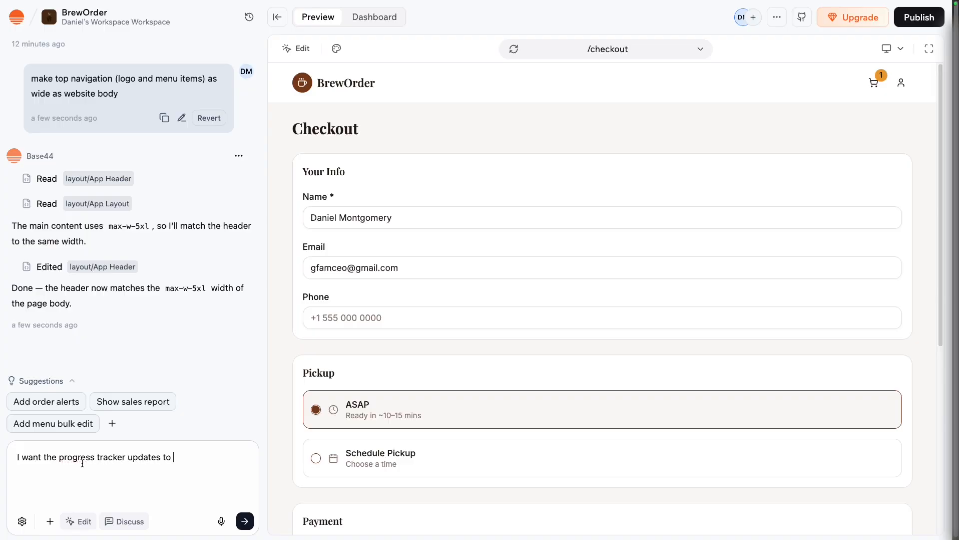
text(update in app view a pop-up and push not)
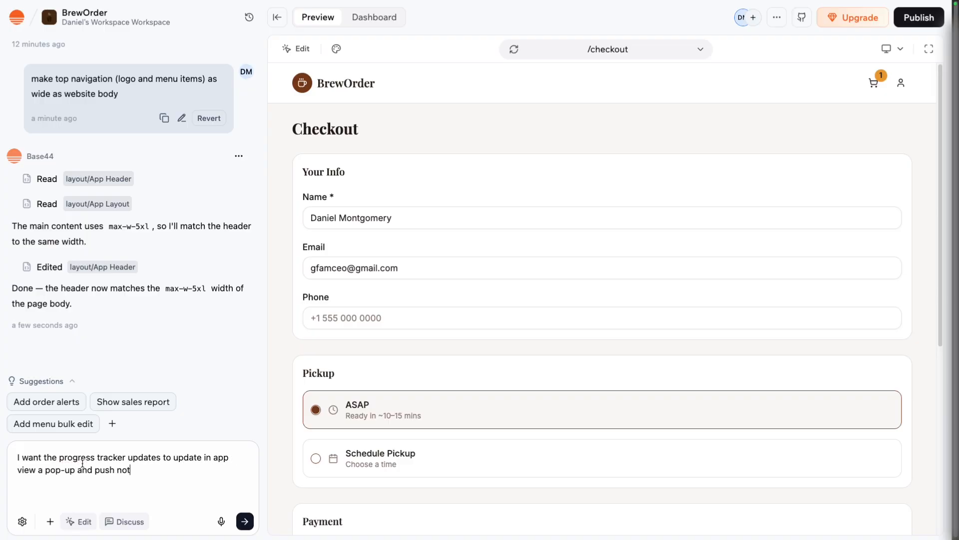
text(ifications on mobile devices)
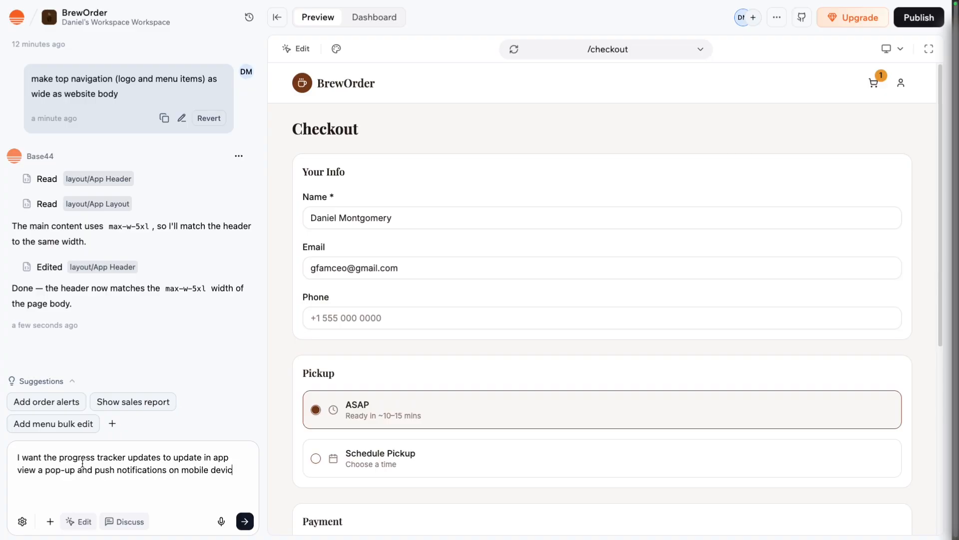
key(Return)
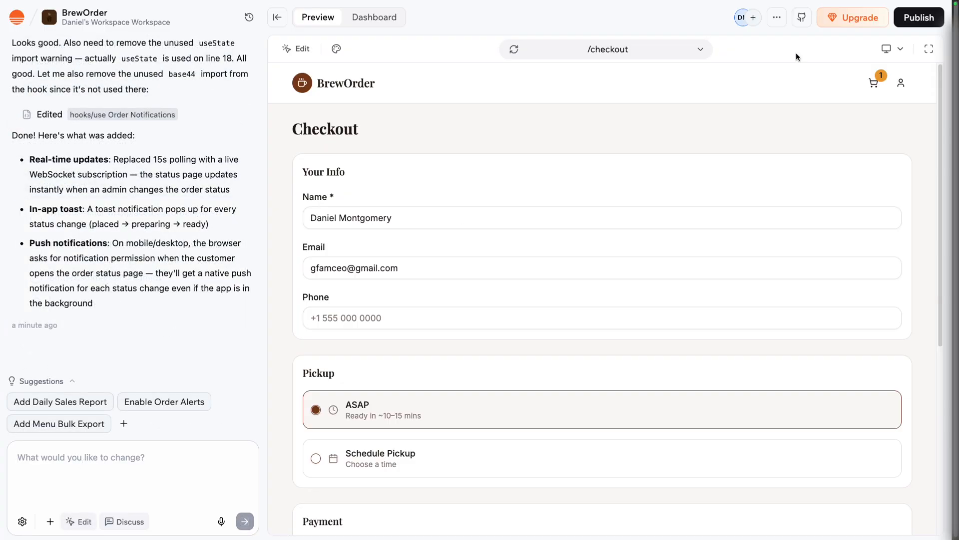
Publish the app with its latest changes and dismiss the app link and sharing dialog.
click(910, 21)
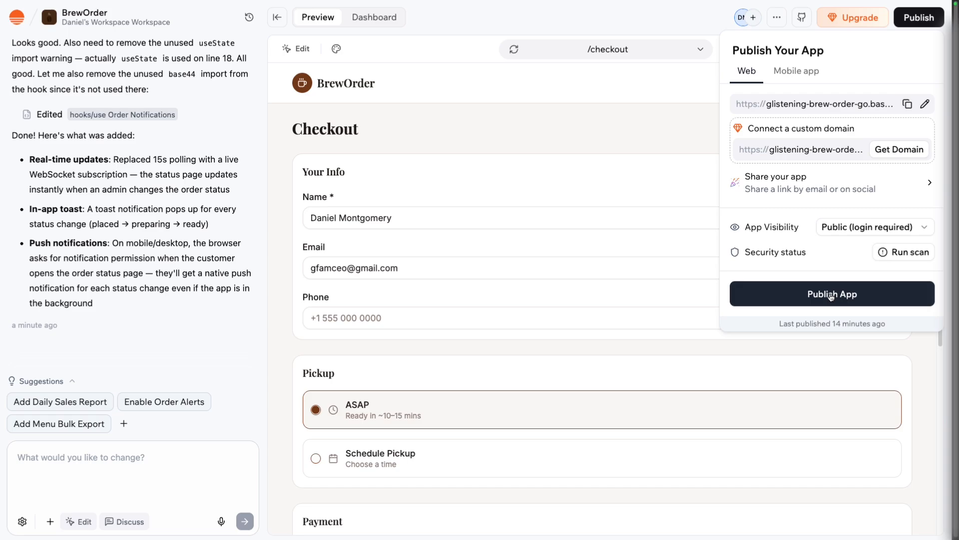
click(831, 296)
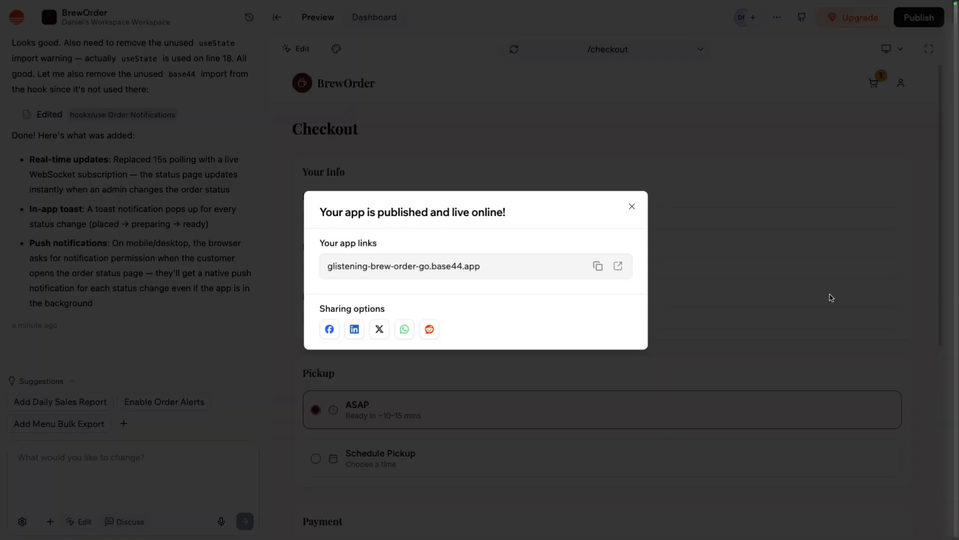
click(632, 207)
Run a security scan from the publishing options and review the reported risks in the security overview.
click(919, 17)
click(902, 252)
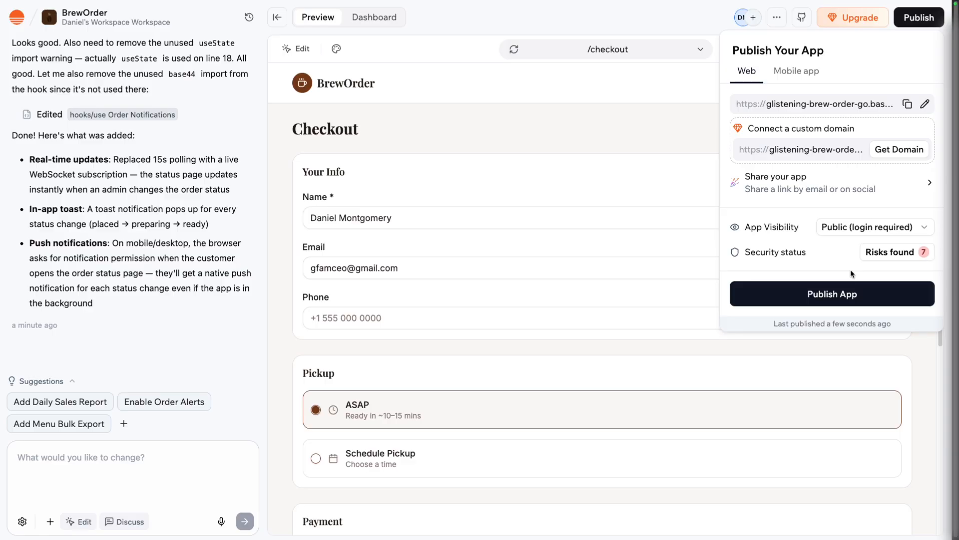
click(879, 255)
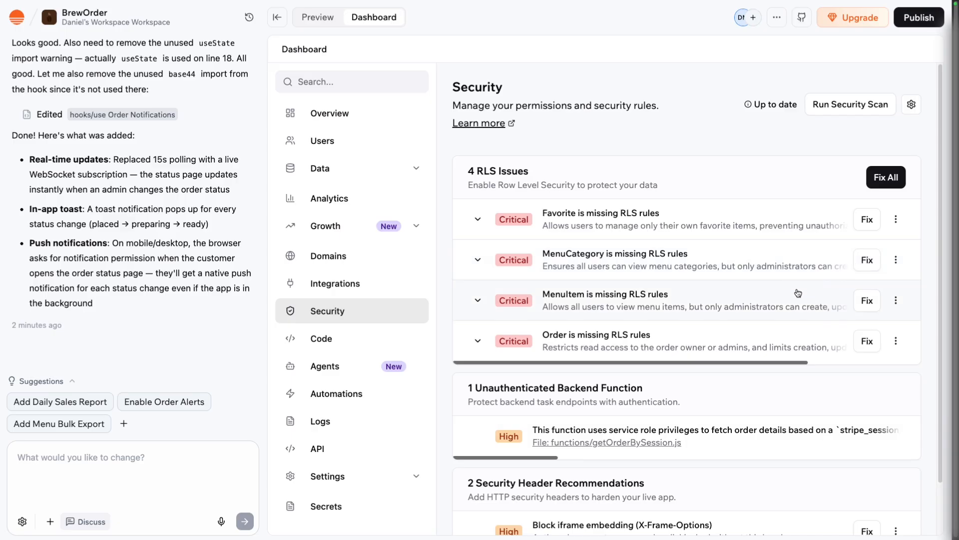
scroll(795, 290, down, 1)
scroll(797, 291, down, 1)
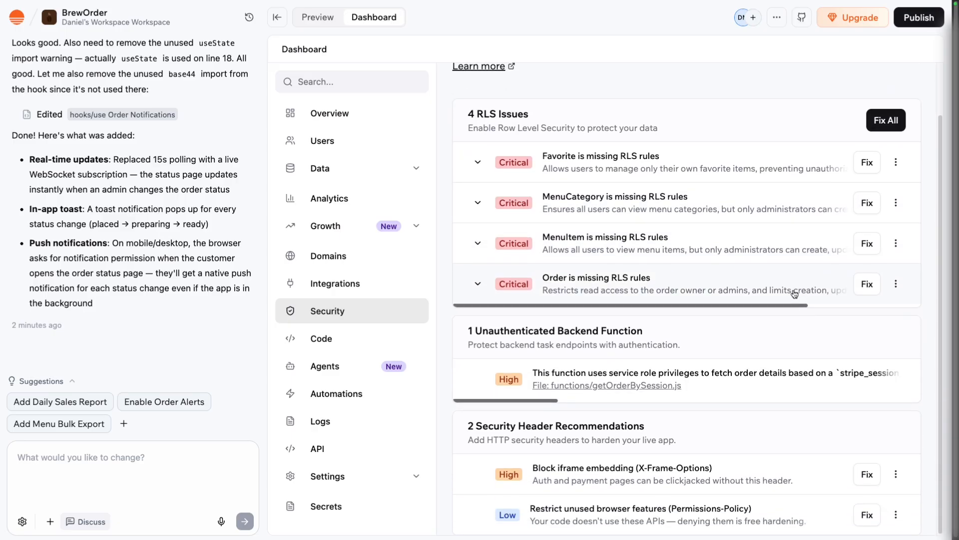
drag(548, 401, 527, 404)
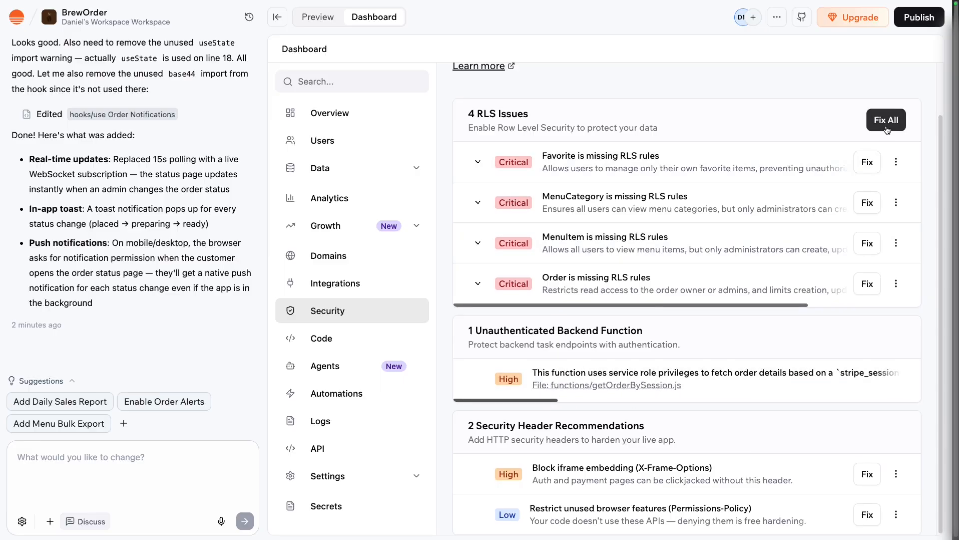
Open the options for the Favorite entity's missing RLS rules issue in the security overview.
scroll(853, 93, up, 1)
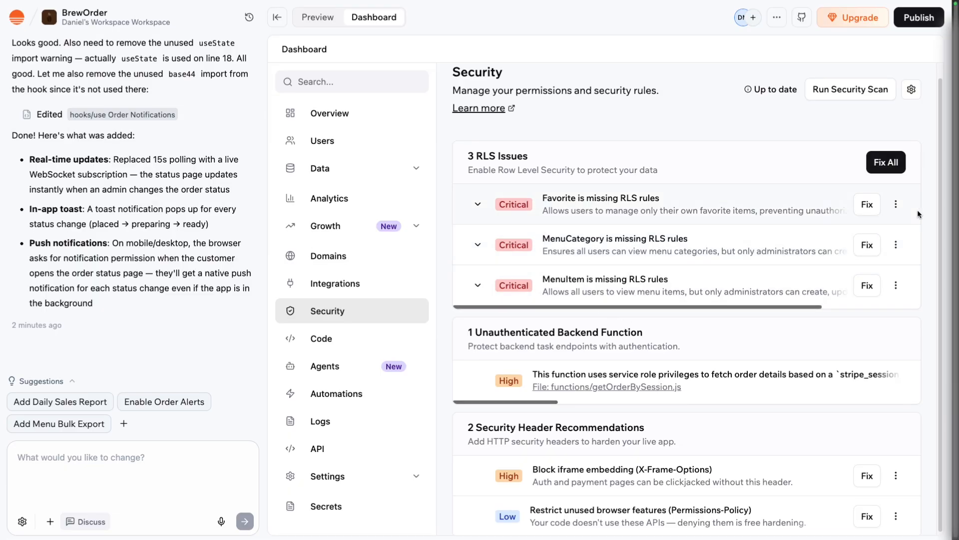
click(896, 204)
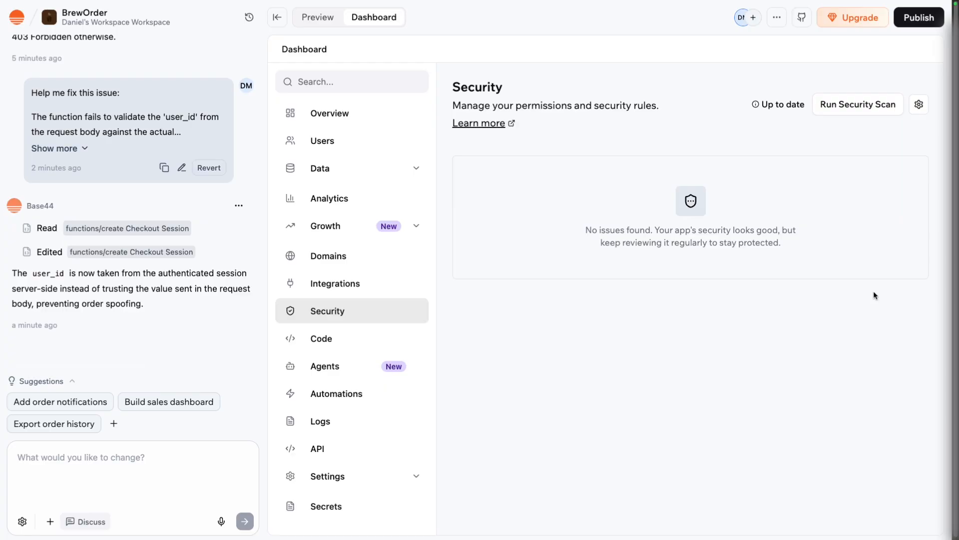
Publish the app to the web with its security fixes and dismiss the app links dialog.
click(904, 24)
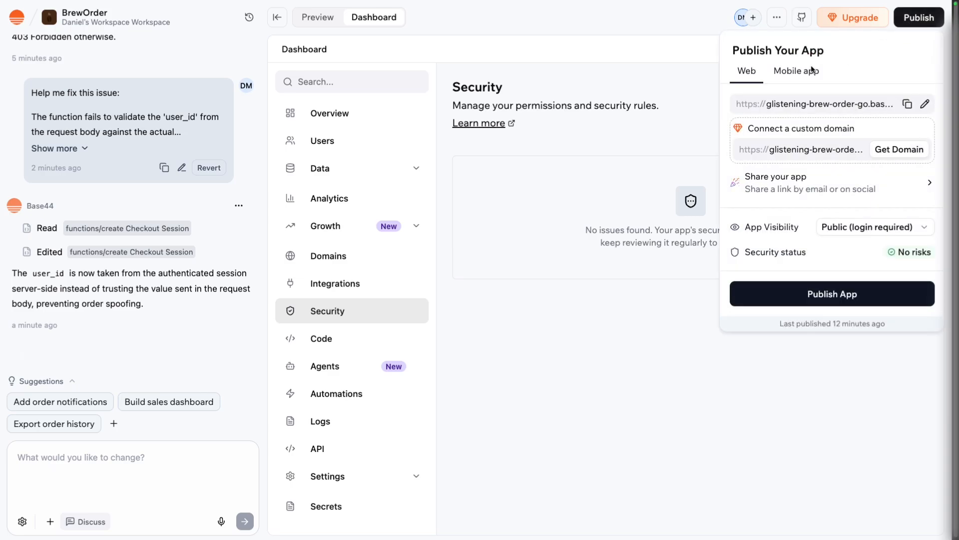
click(883, 299)
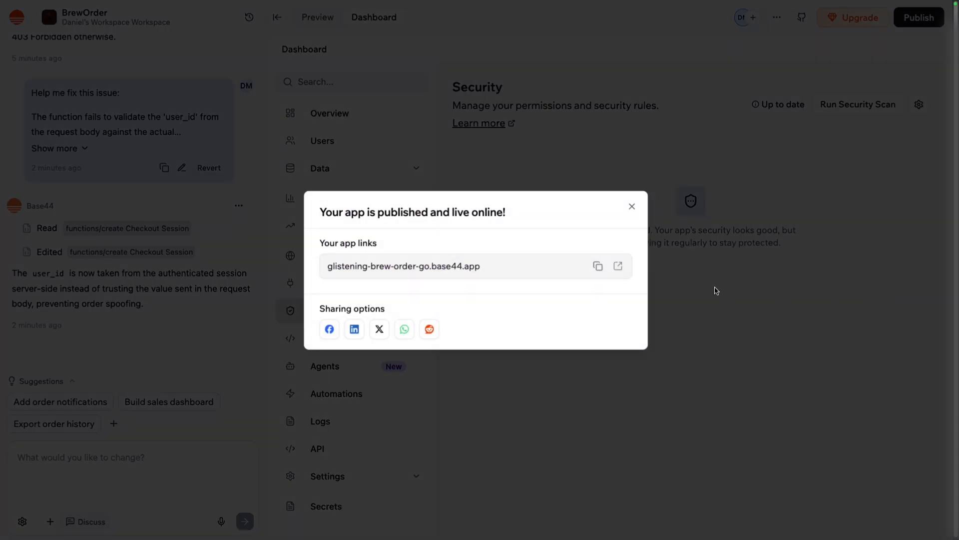
click(632, 207)
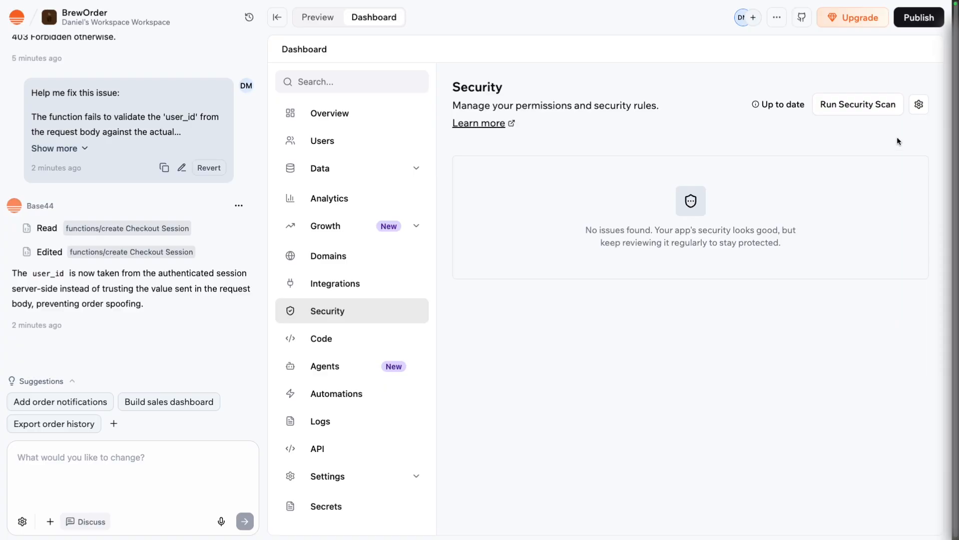
Scan the mobile app against the App Store guidelines and send the suggested fix prompt for the reported issues to the AI.
click(916, 26)
click(807, 72)
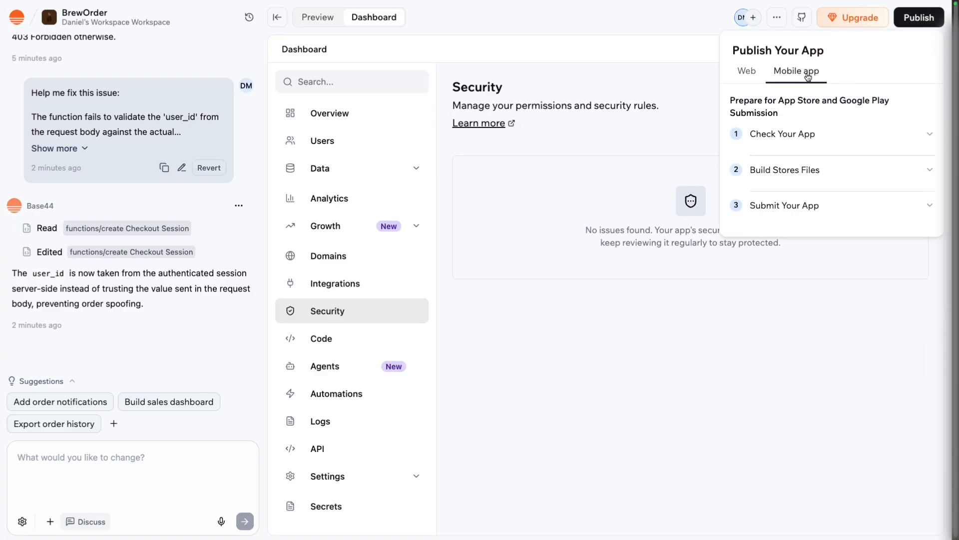
click(872, 142)
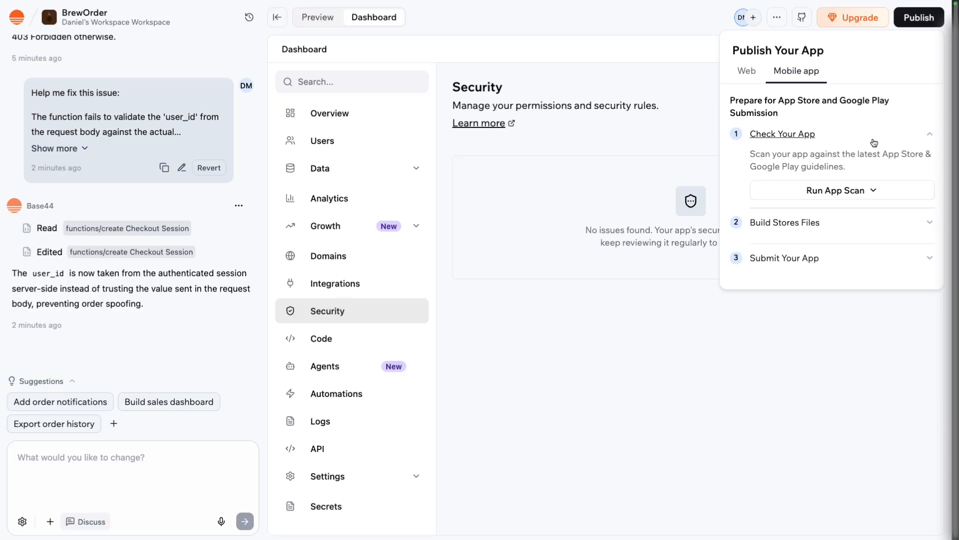
click(866, 190)
click(863, 214)
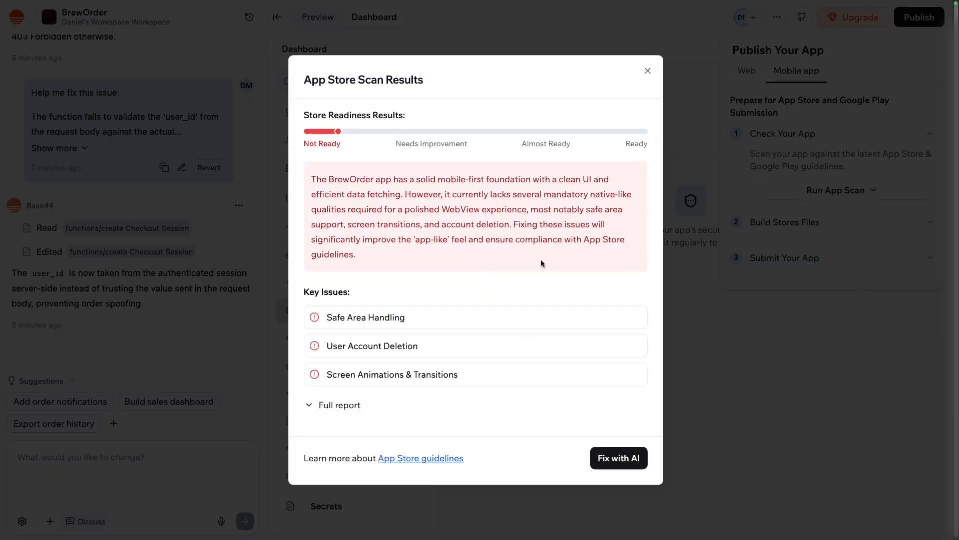
click(619, 458)
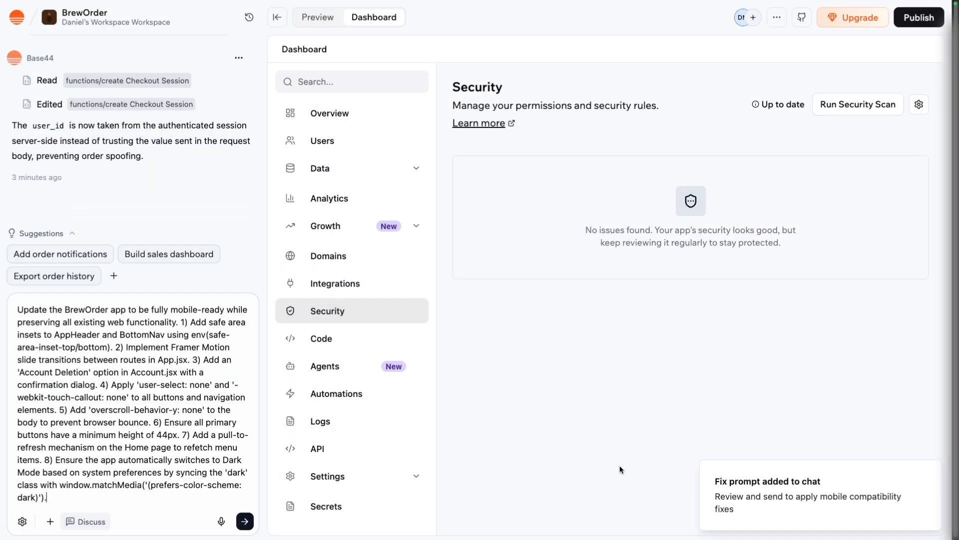
click(245, 521)
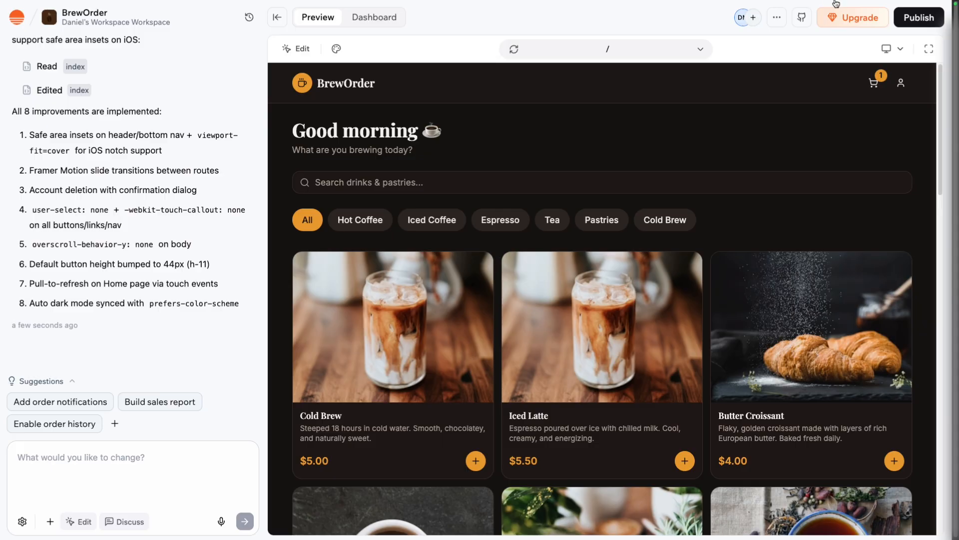
Rerun the mobile app scan against the App Store guidelines.
click(904, 22)
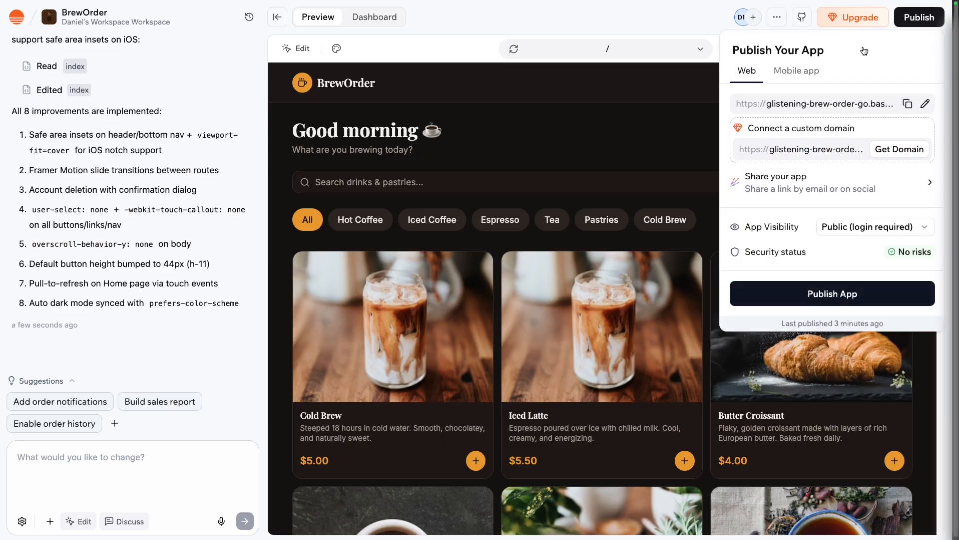
click(815, 73)
click(852, 132)
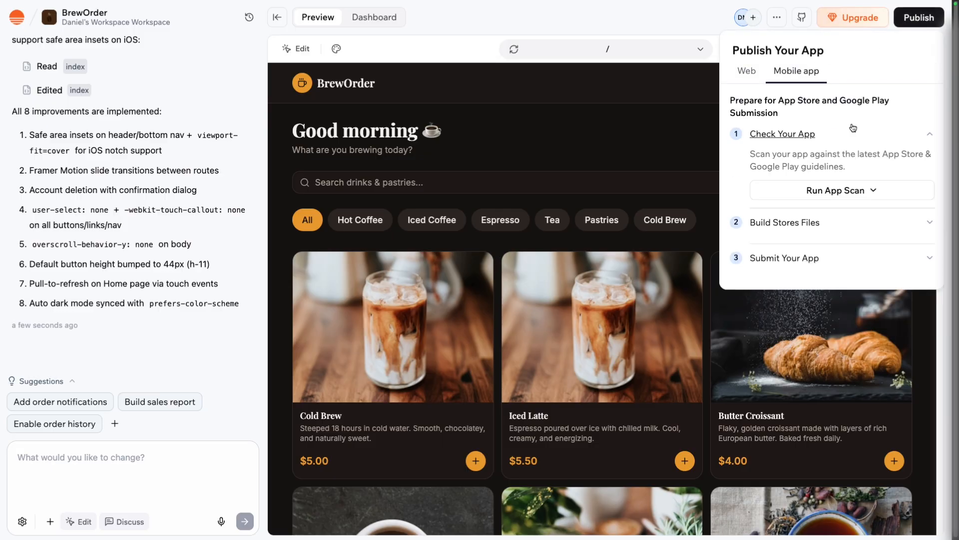
click(851, 191)
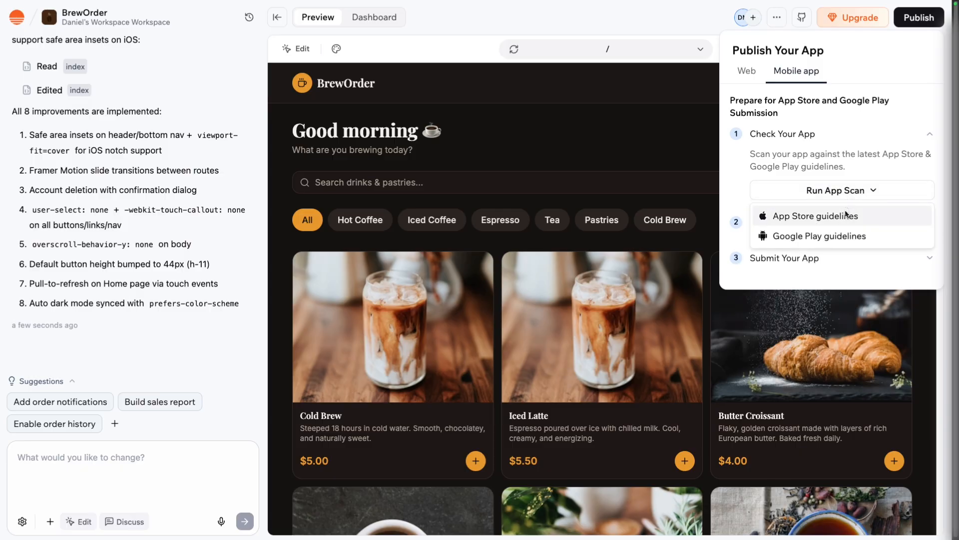
click(850, 215)
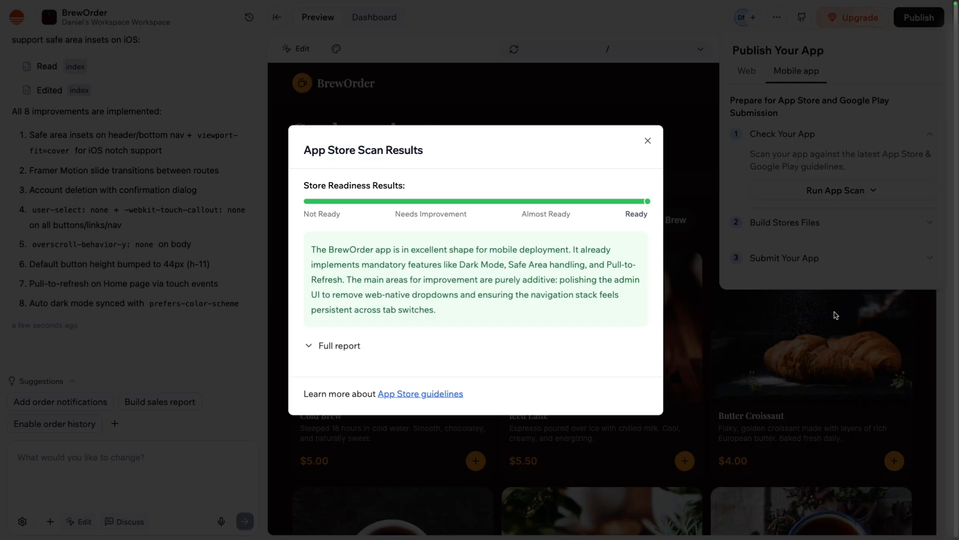
Examine the full App Store scan report across all guideline checks, and close it.
click(350, 346)
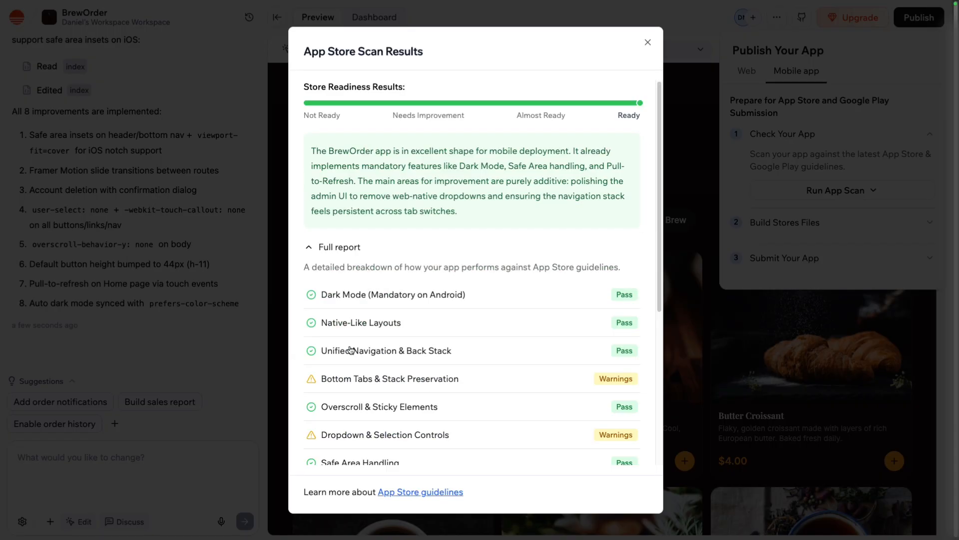
scroll(491, 360, down, 5)
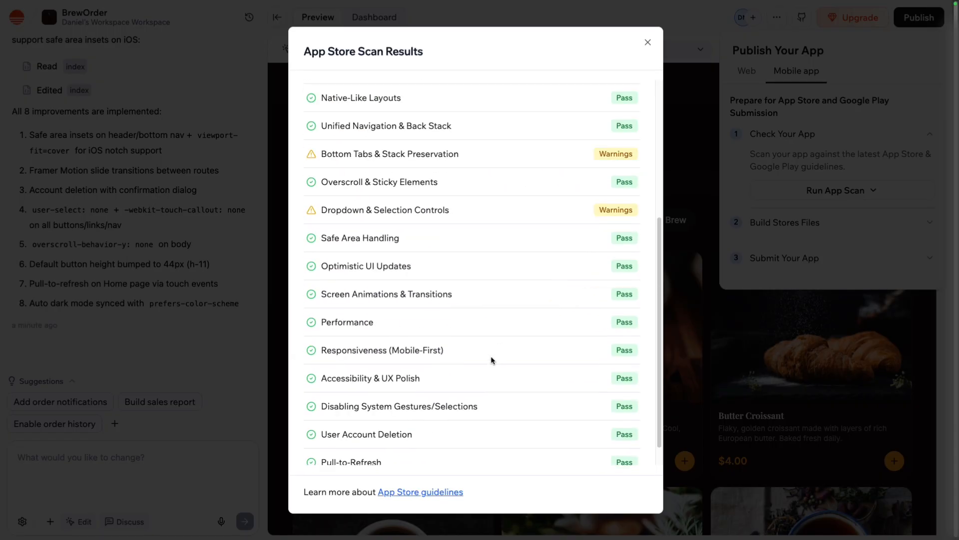
scroll(492, 360, up, 3)
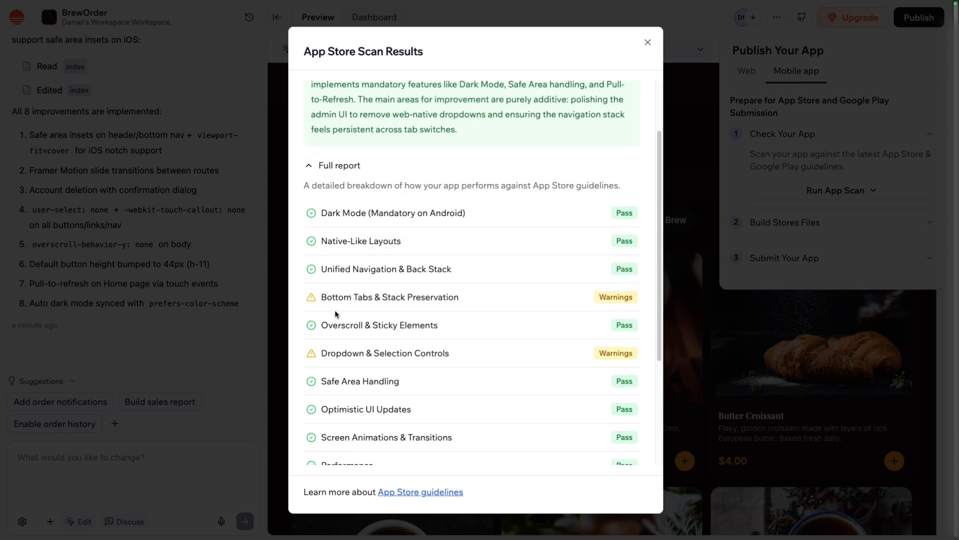
scroll(402, 344, down, 1)
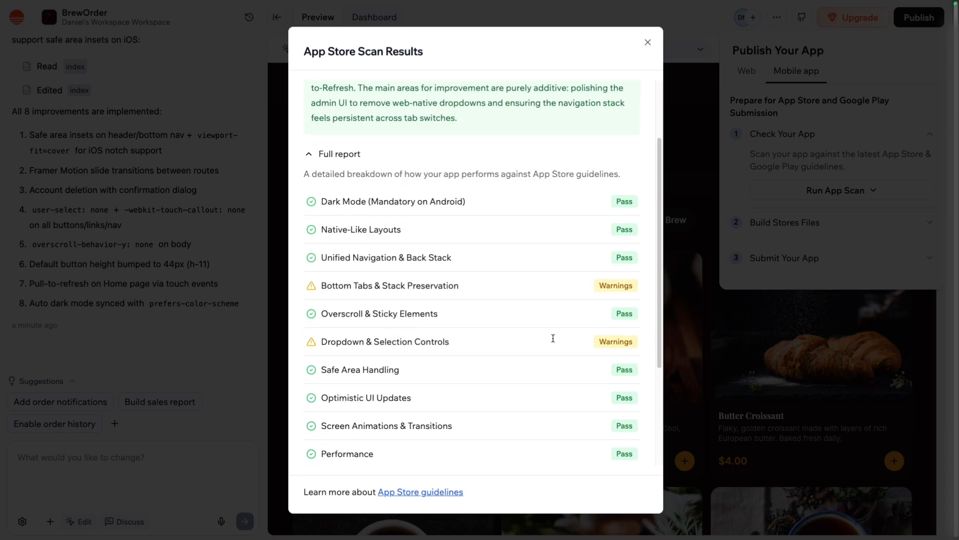
scroll(598, 373, down, 3)
scroll(598, 374, down, 1)
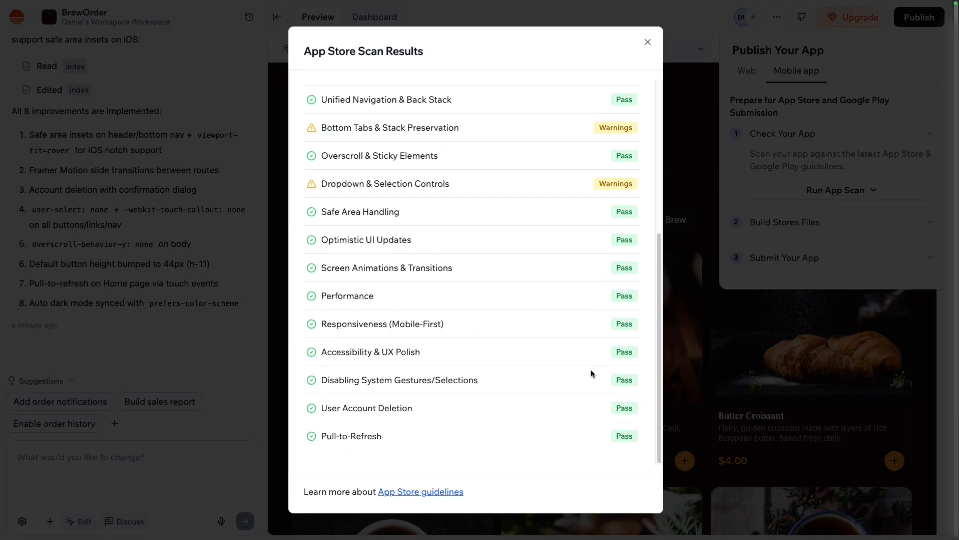
scroll(592, 374, up, 5)
click(647, 43)
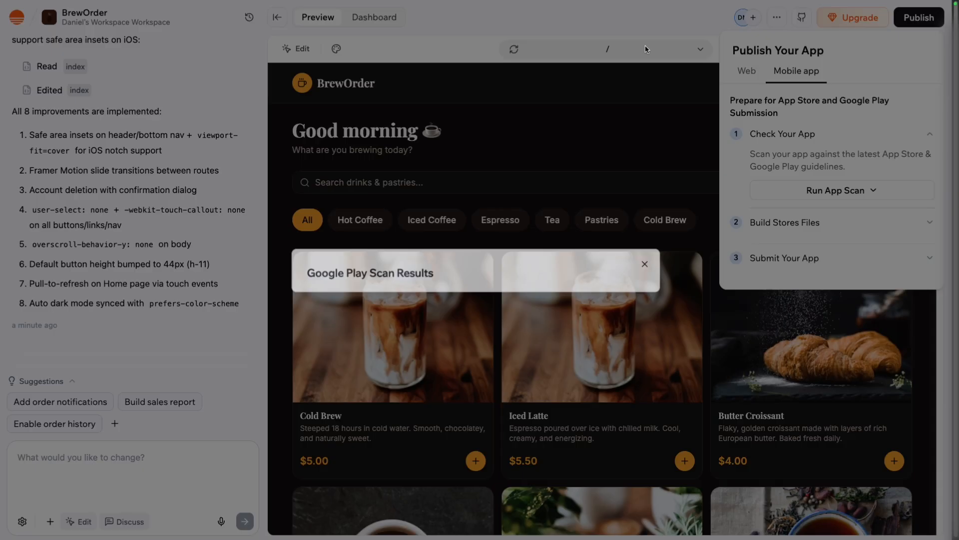
Scan the mobile app against the Google Play guidelines and send the suggested fix prompt to the AI.
click(835, 192)
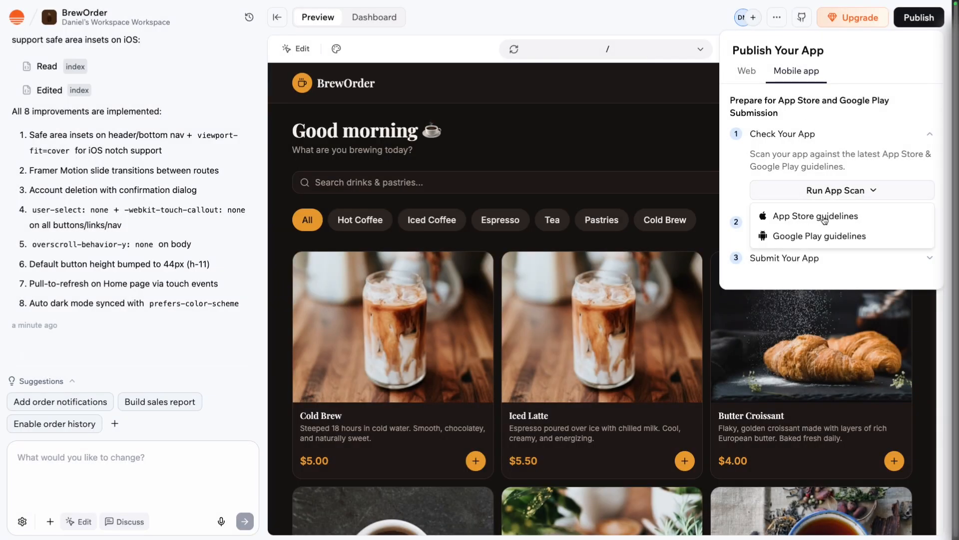
click(823, 236)
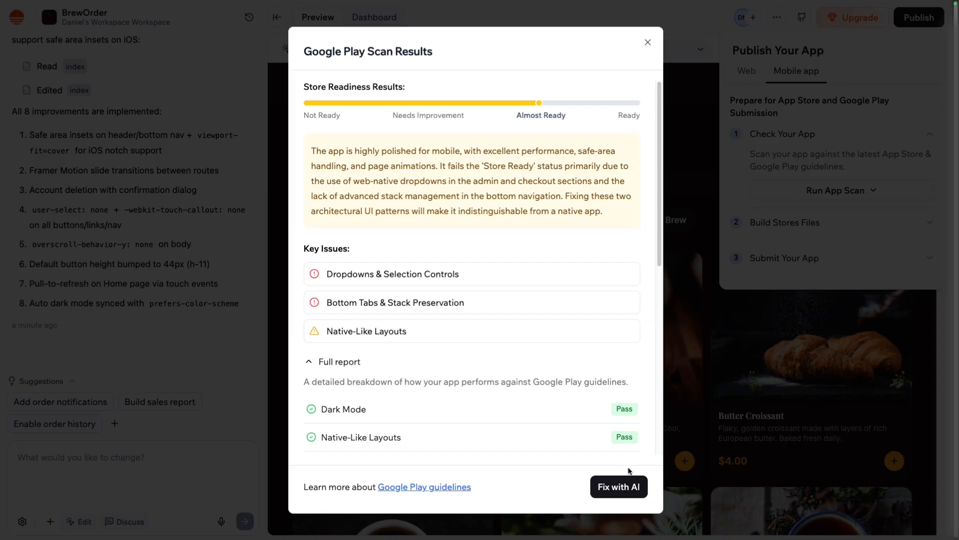
click(628, 487)
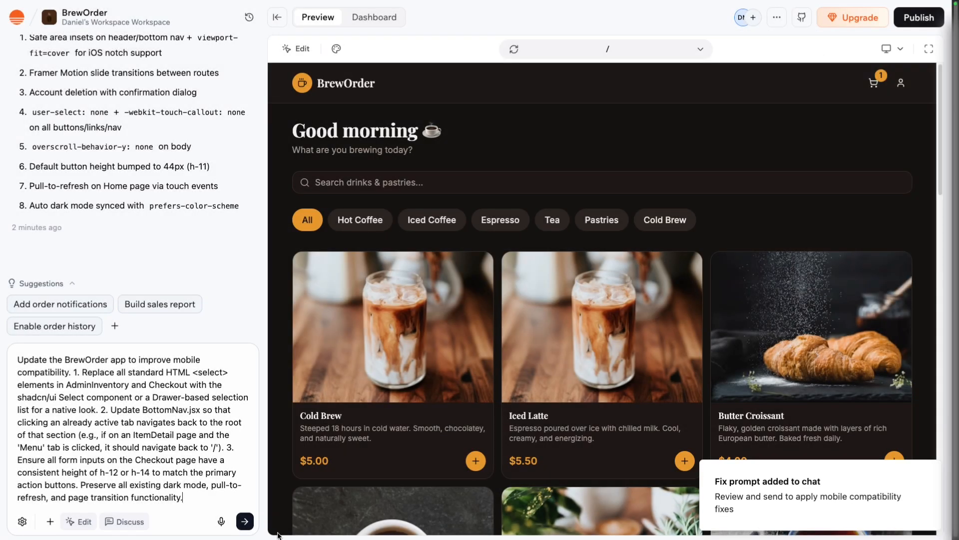
click(245, 521)
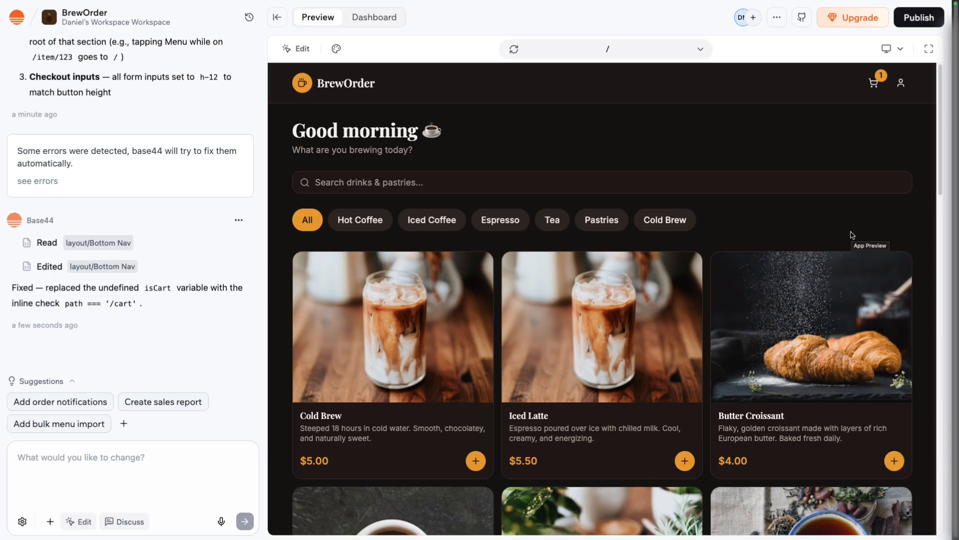
Rerun the Google Play guidelines scan, review its full report and dismiss the results.
click(919, 17)
click(797, 71)
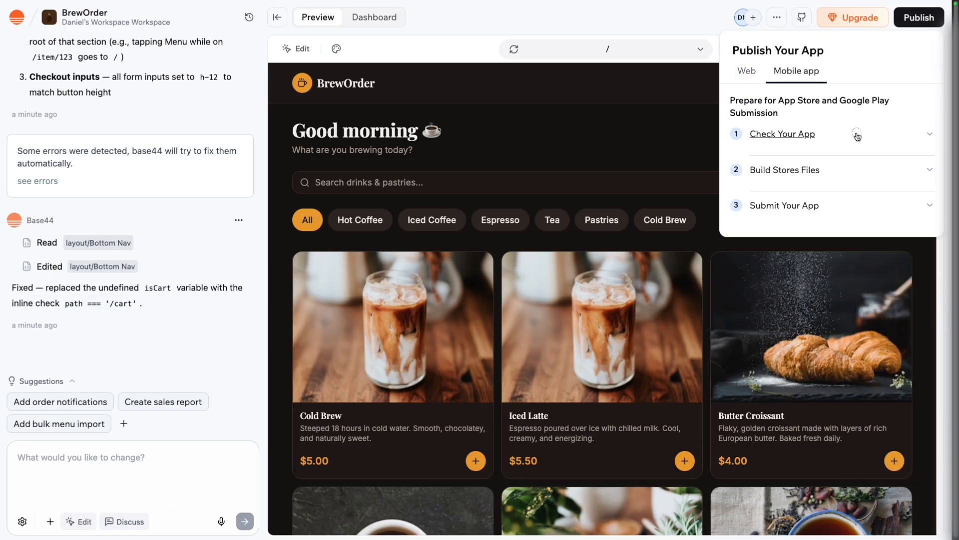
click(858, 136)
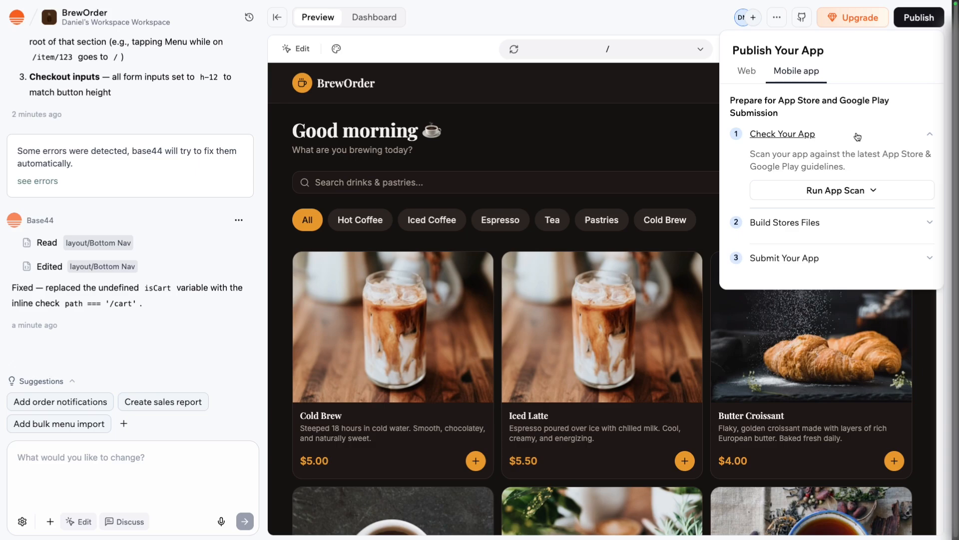
click(838, 186)
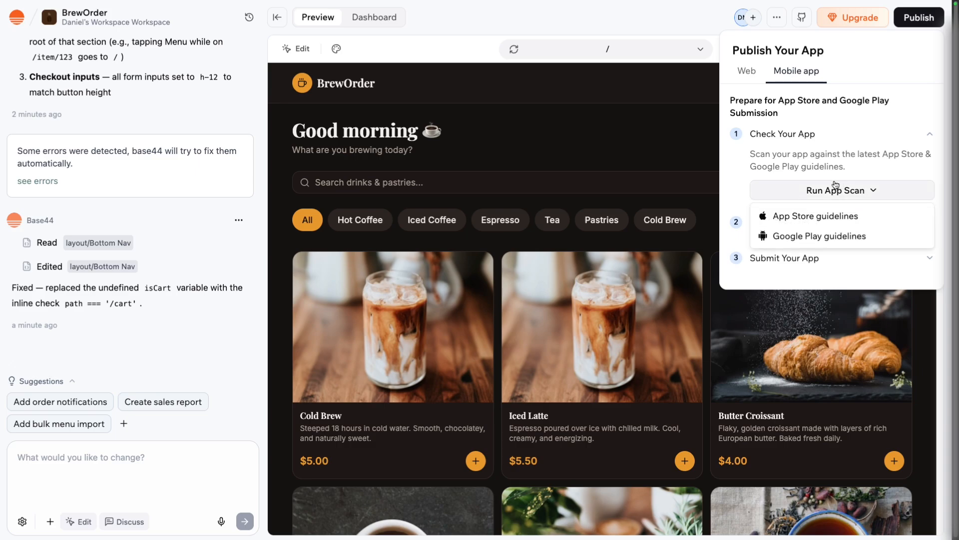
click(825, 232)
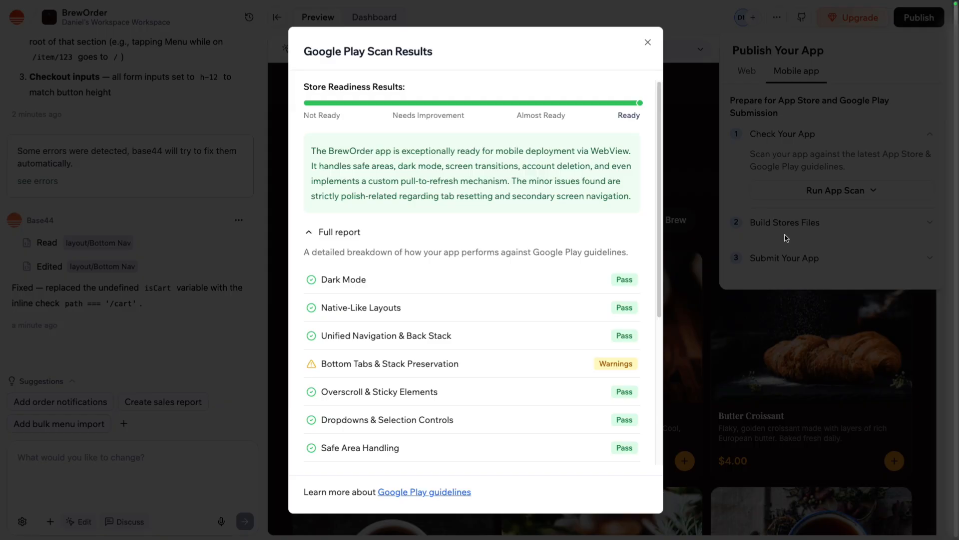
scroll(607, 228, down, 5)
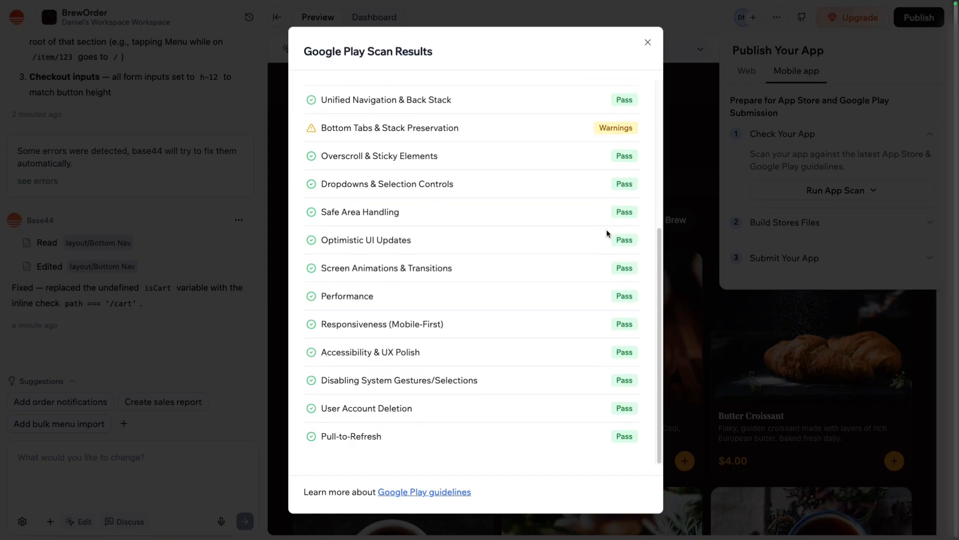
click(808, 178)
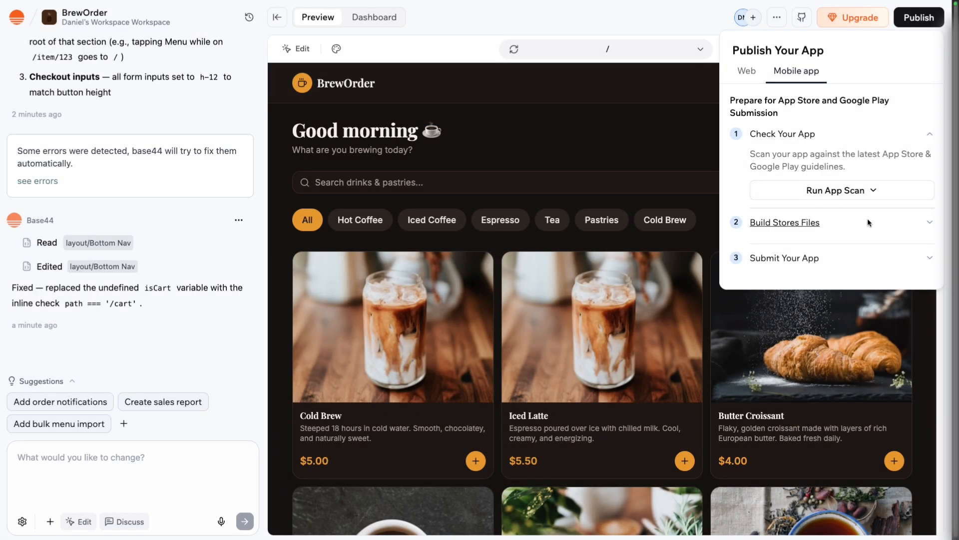
Start creating the App Store files and generate an app logo with the prompt "brown coffee cup icon on yellow background".
click(899, 224)
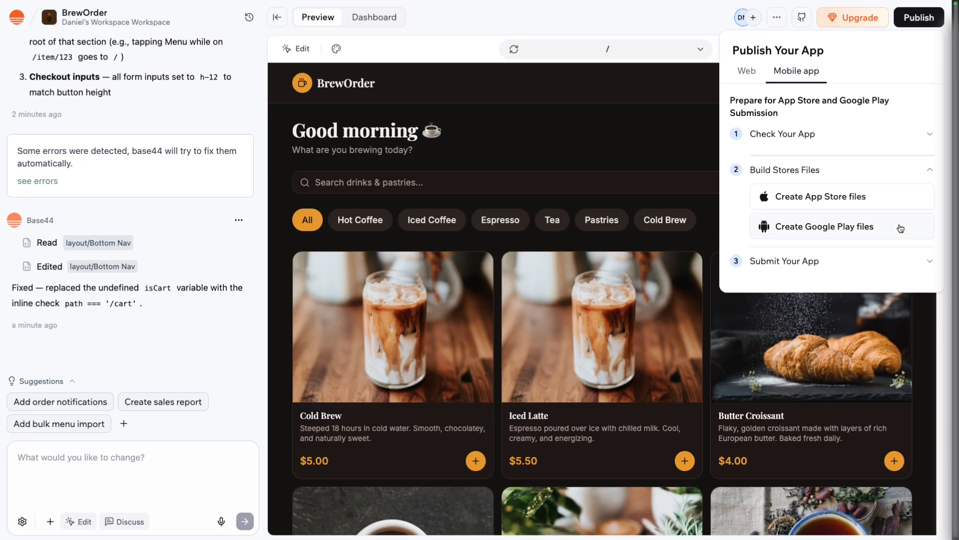
click(893, 205)
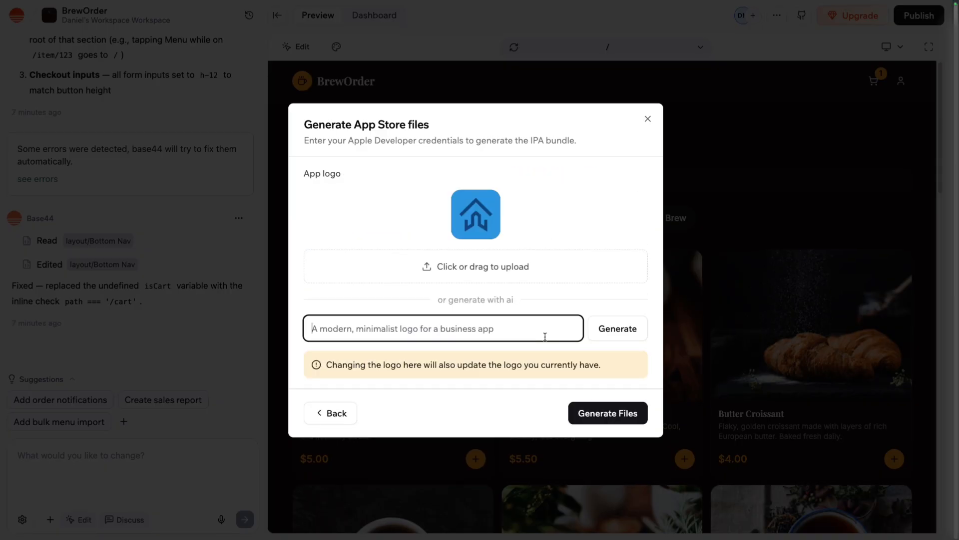
text(brown co)
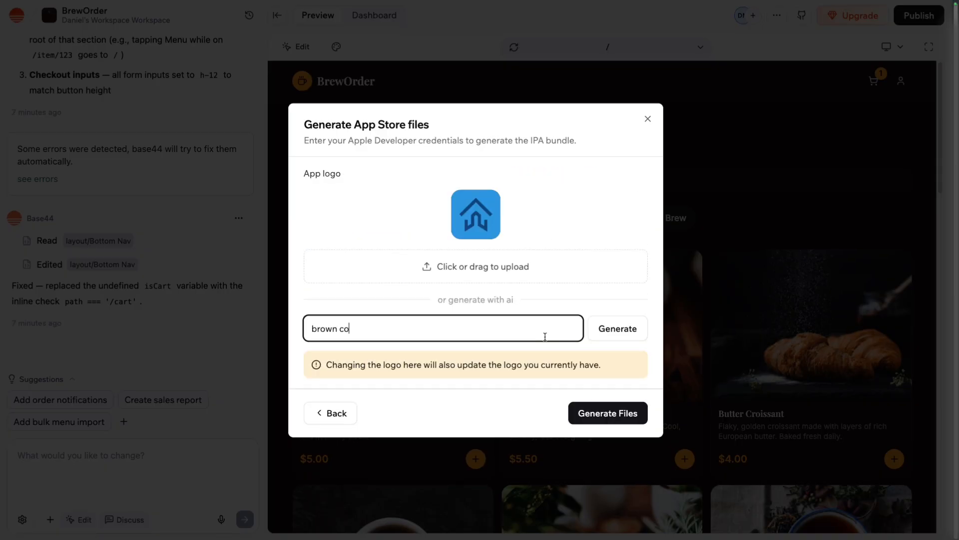
text(ffee cup icon on yellow cir)
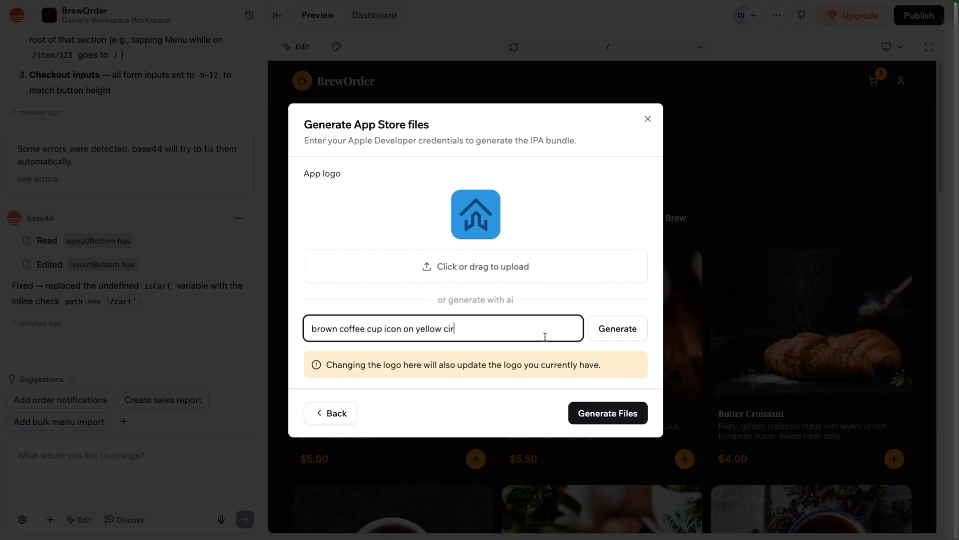
key(BackSpace)
key(BackSpace)
key(BackSpace)
text(background)
click(637, 332)
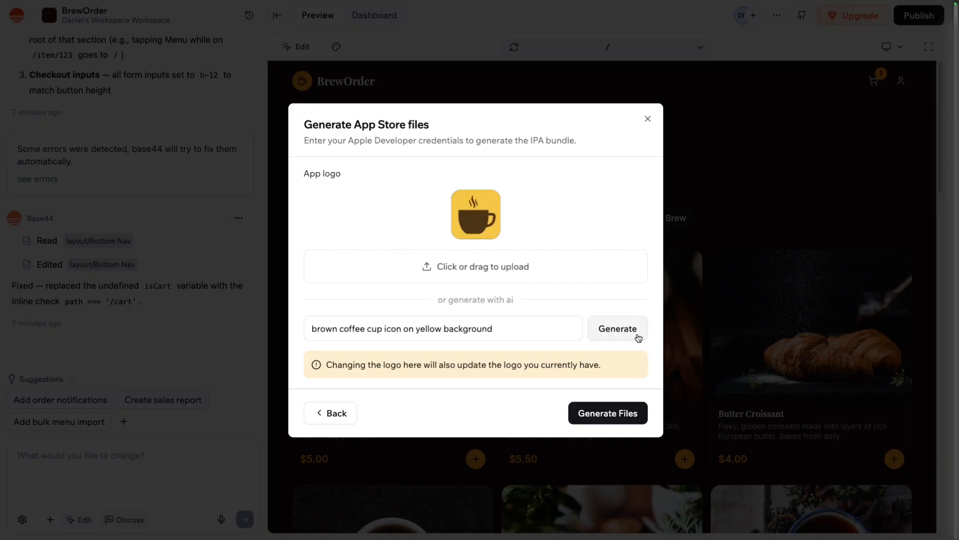
Generate the App Store files with the coffee cup logo and download the finished IPA bundle.
click(594, 418)
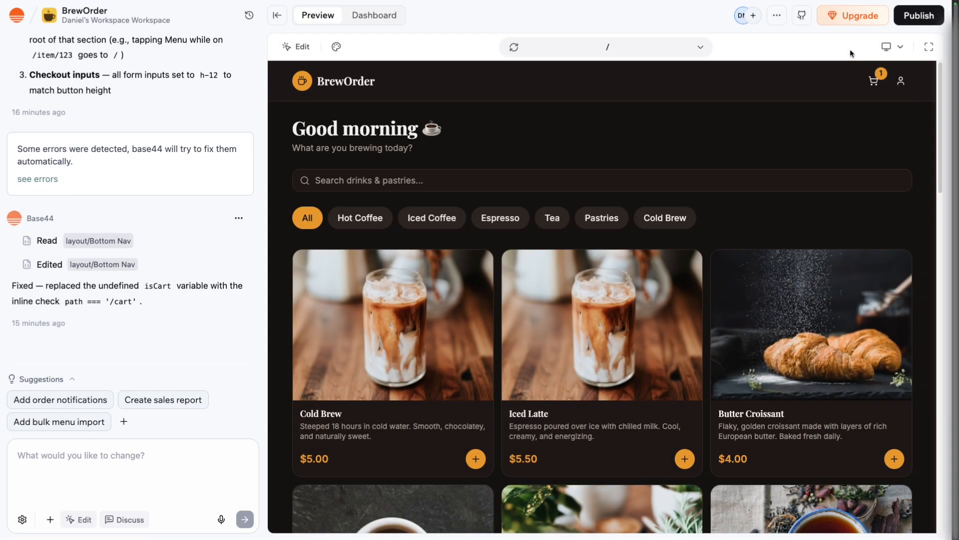
click(902, 25)
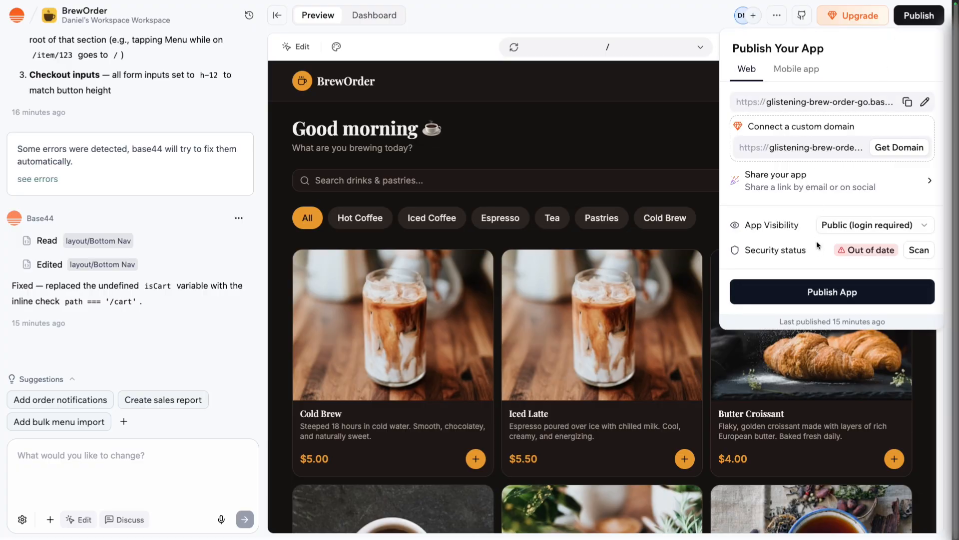
click(798, 70)
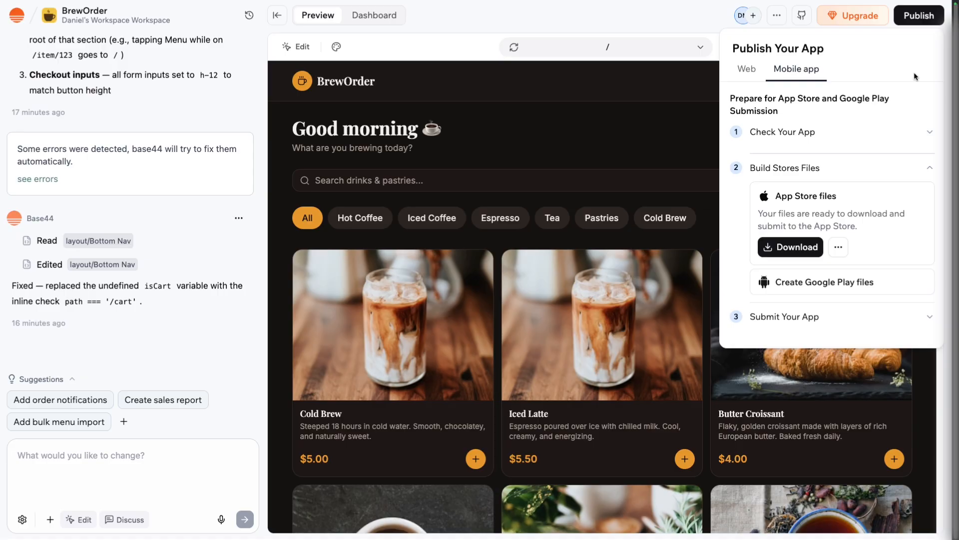
click(804, 249)
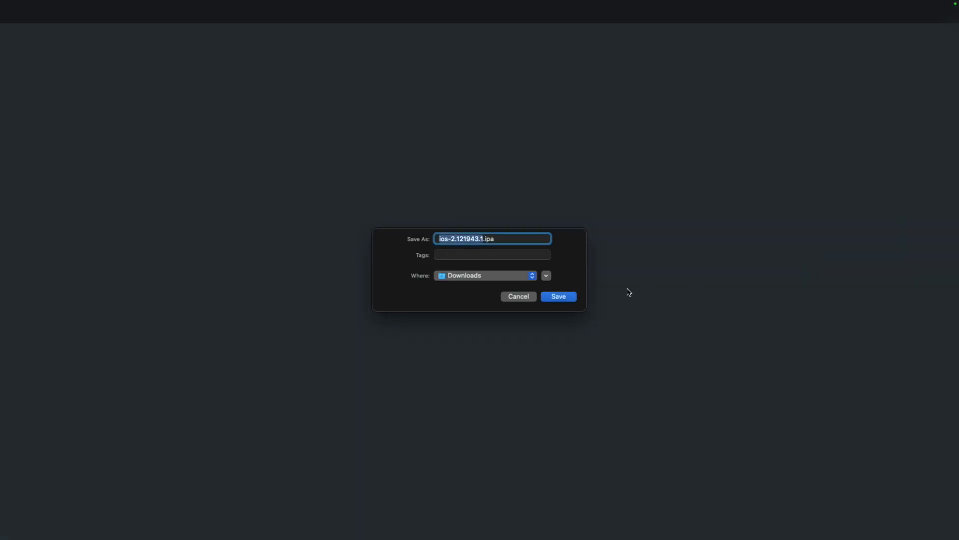
click(572, 298)
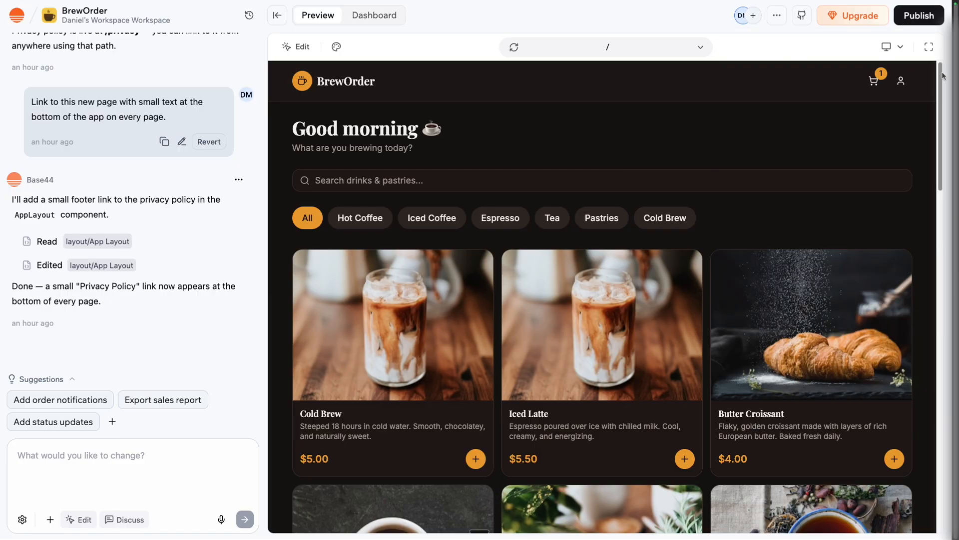
Generate the Google Play files for the mobile app, keeping the existing coffee cup logo.
click(919, 15)
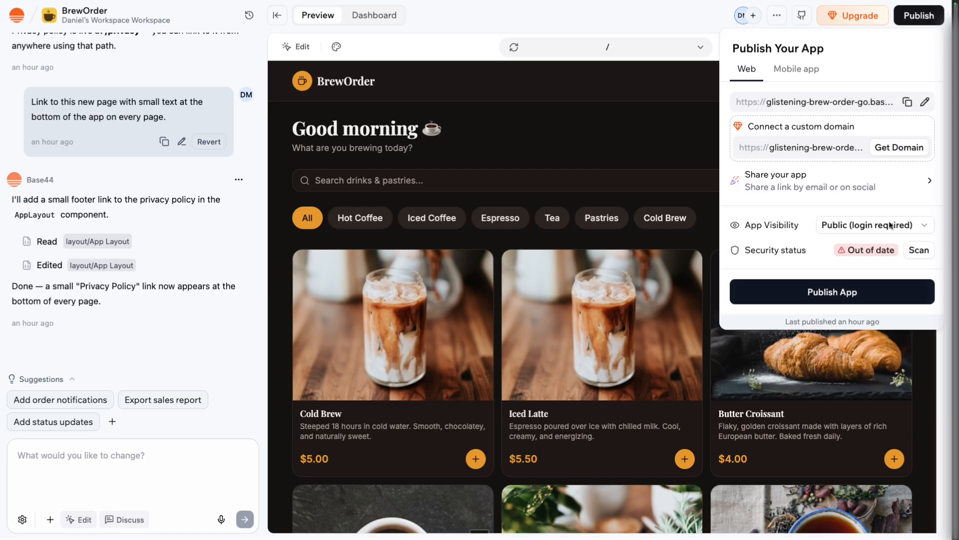
click(802, 75)
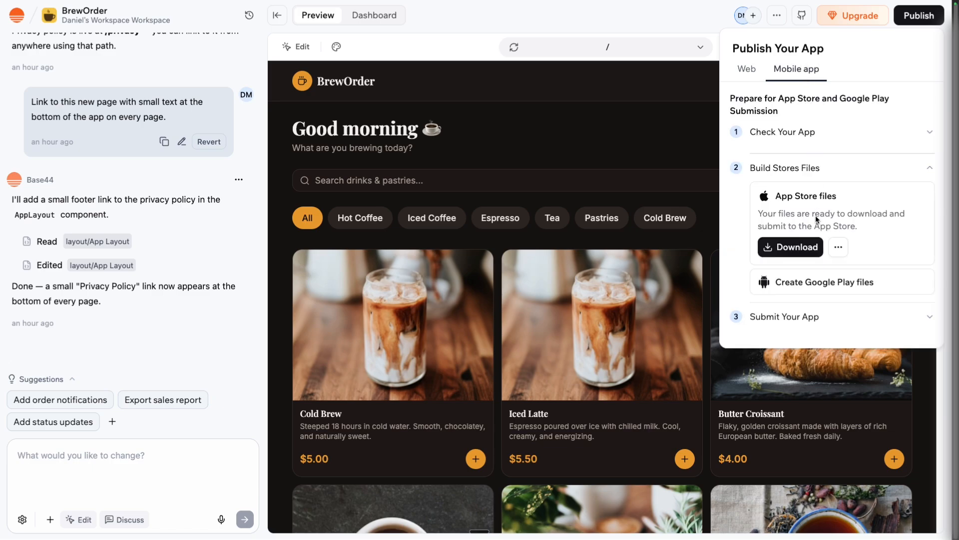
click(824, 281)
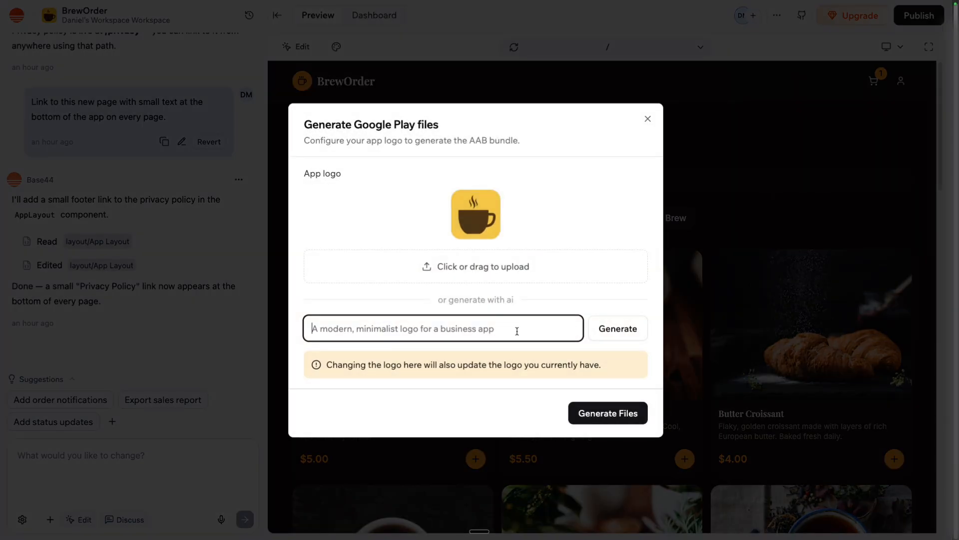
click(483, 226)
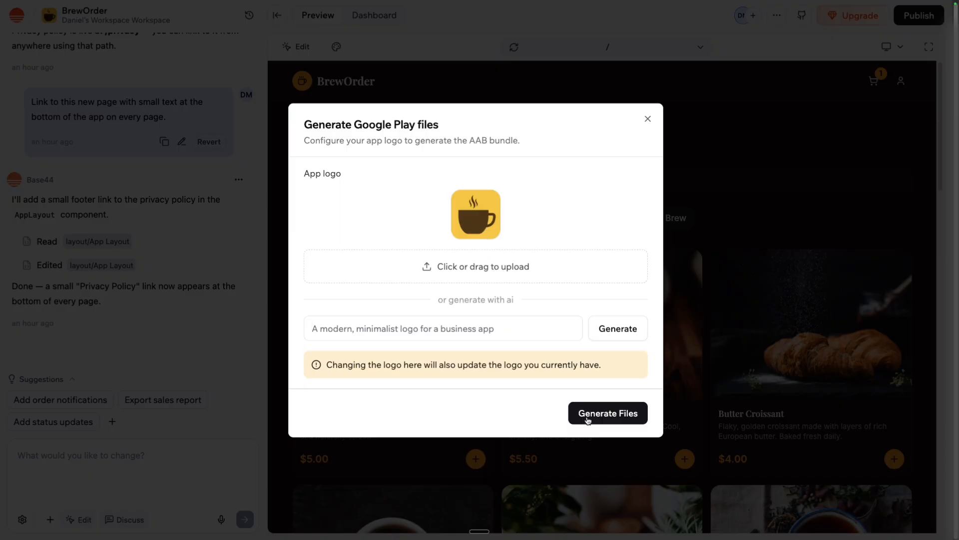
click(605, 423)
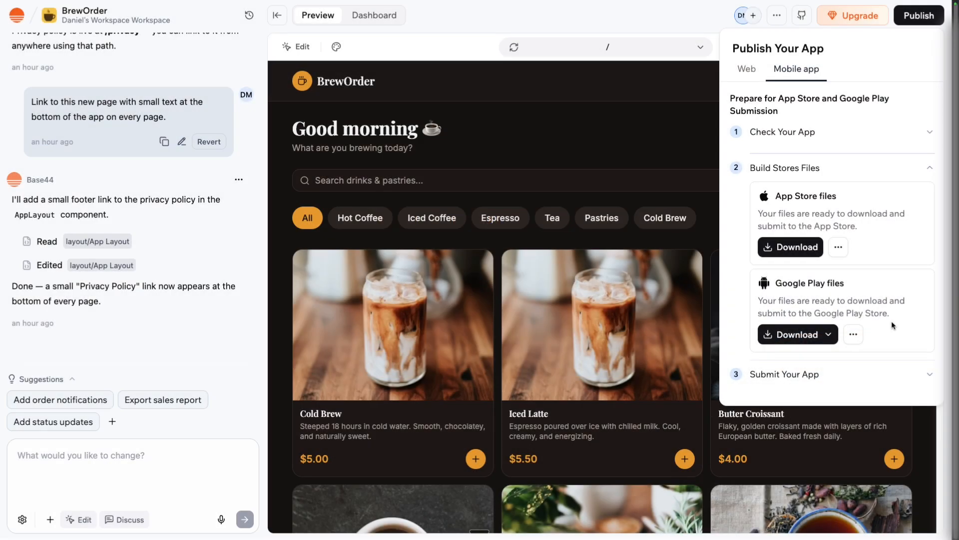
Download the Google Play files as an AAB bundle and save it in the Downloads folder.
click(798, 334)
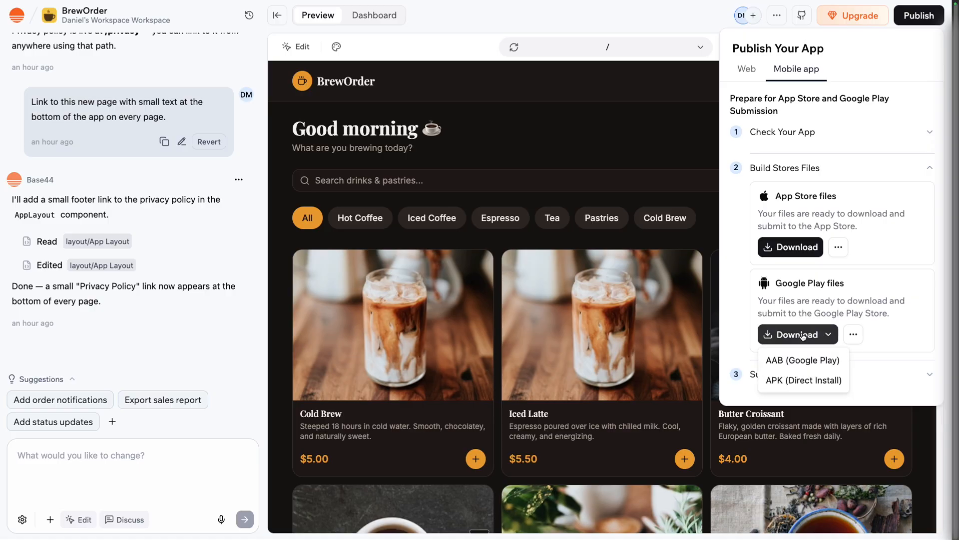
click(798, 359)
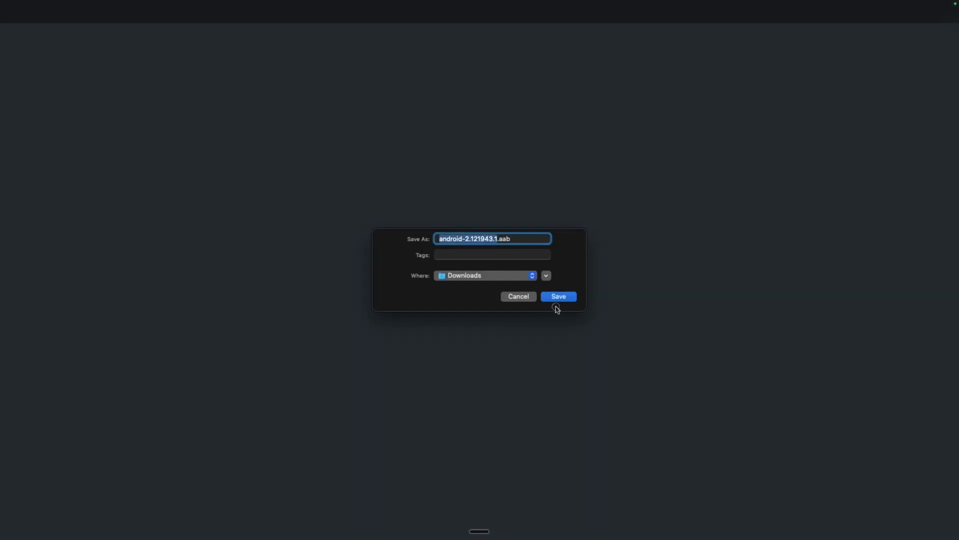
click(557, 299)
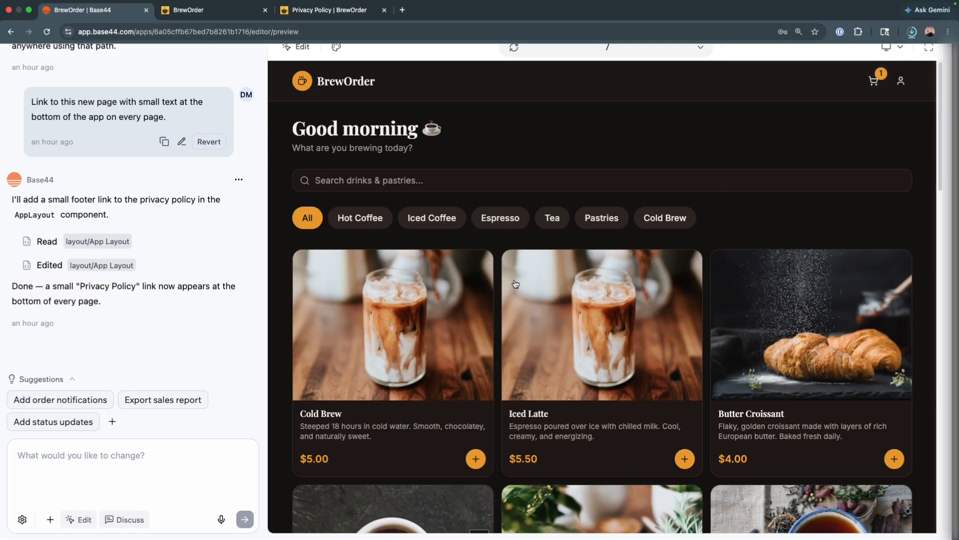